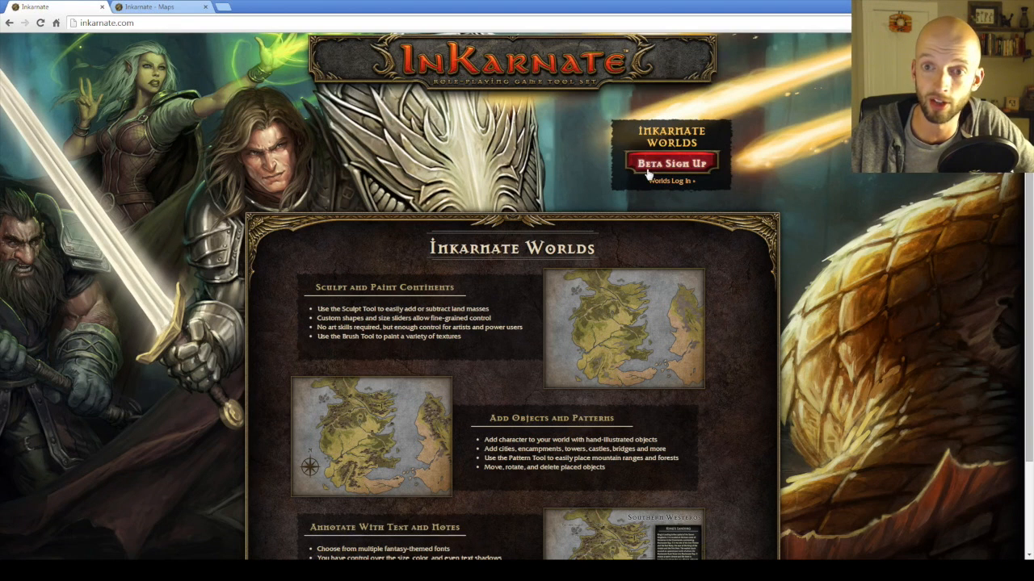
{"action": "scroll", "coordinate": [286, 237], "scroll_direction": "down", "scroll_amount": 3}
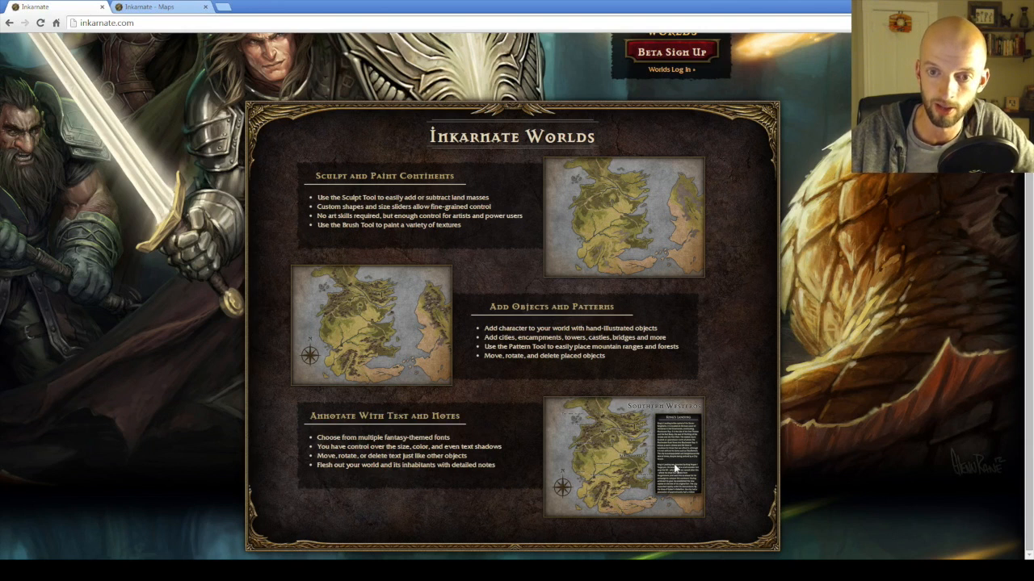
{"action": "scroll", "coordinate": [706, 406], "scroll_direction": "up", "scroll_amount": 2}
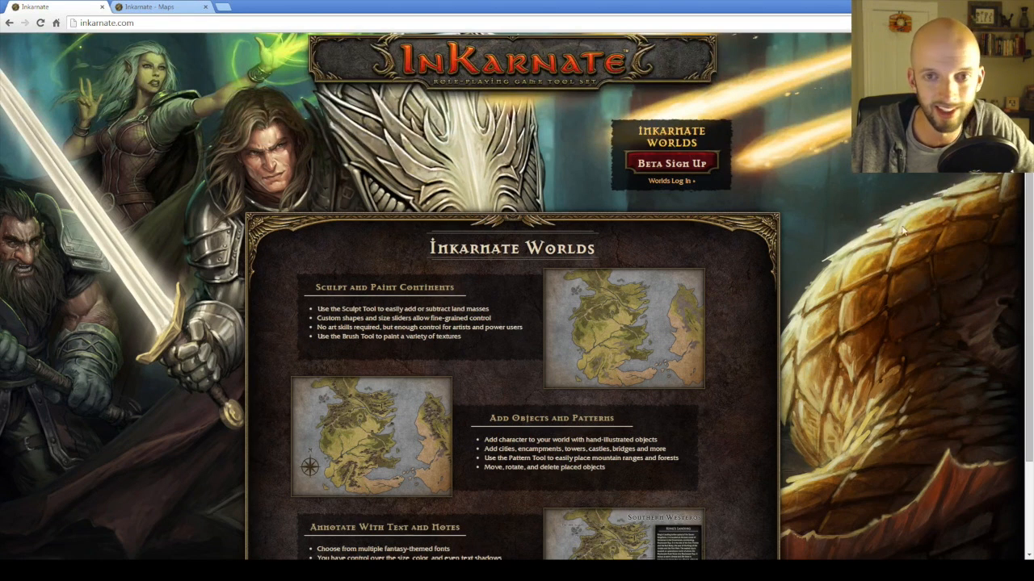
Leave the existing South Zashel map for the maps list and create a new blank map.
{"action": "left_click", "coordinate": [168, 6]}
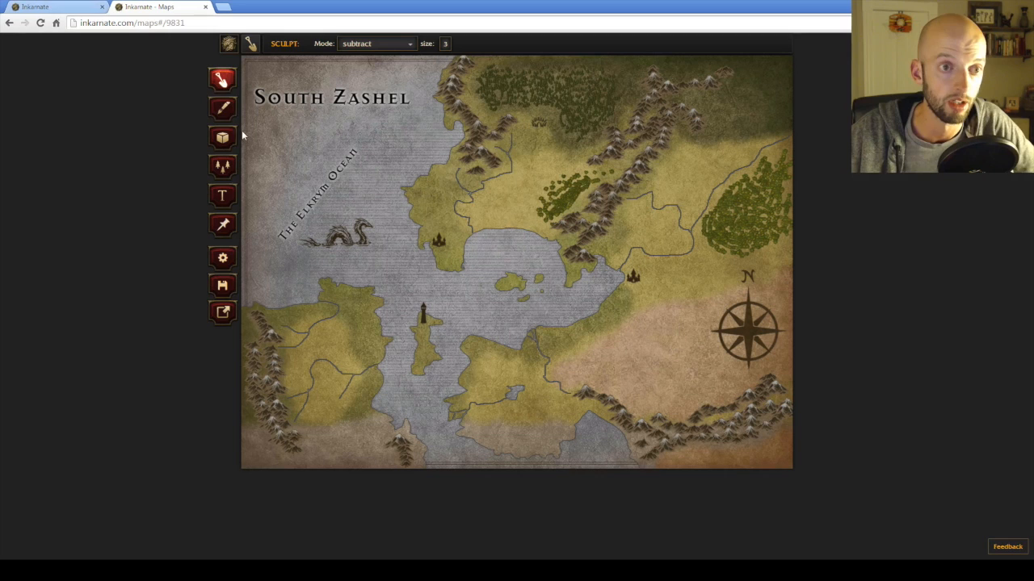
{"action": "left_click", "coordinate": [229, 47]}
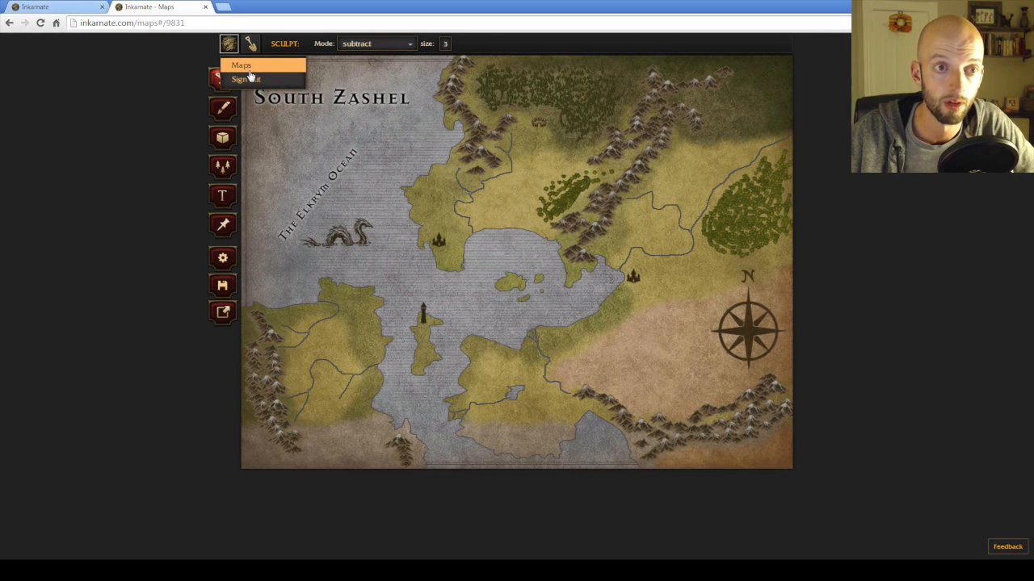
{"action": "left_click", "coordinate": [249, 68]}
{"action": "left_click", "coordinate": [542, 100]}
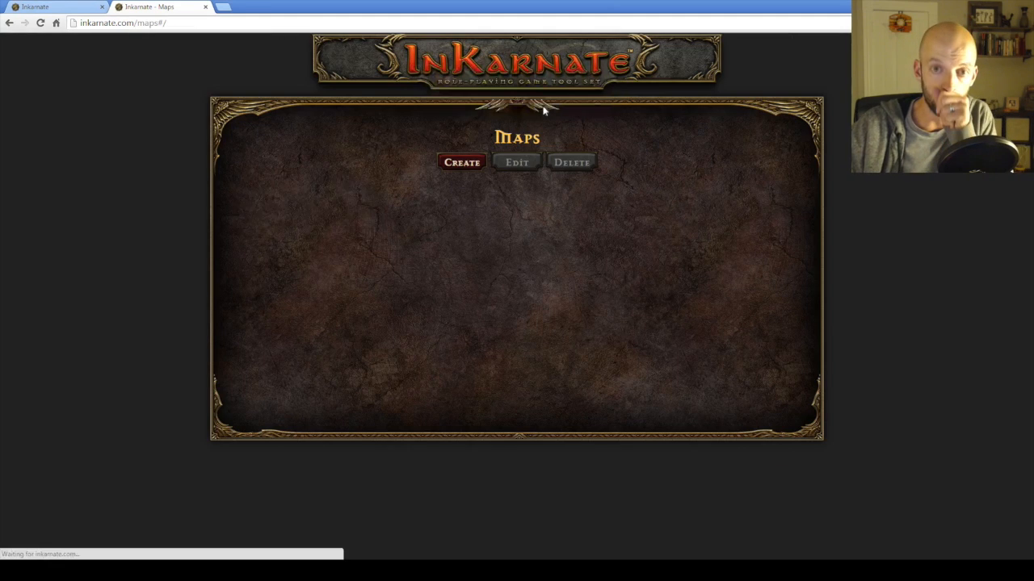
{"action": "left_click", "coordinate": [470, 162]}
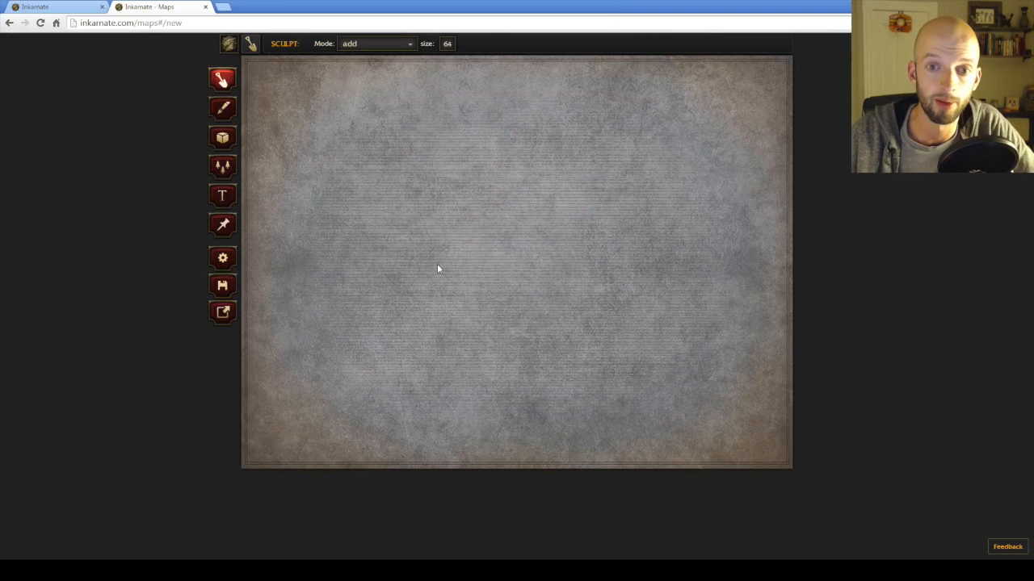
Sculpt a rounded landmass near the map's centre in add mode at size 64, and extend its west coast at size 19.
{"action": "left_click", "coordinate": [393, 46]}
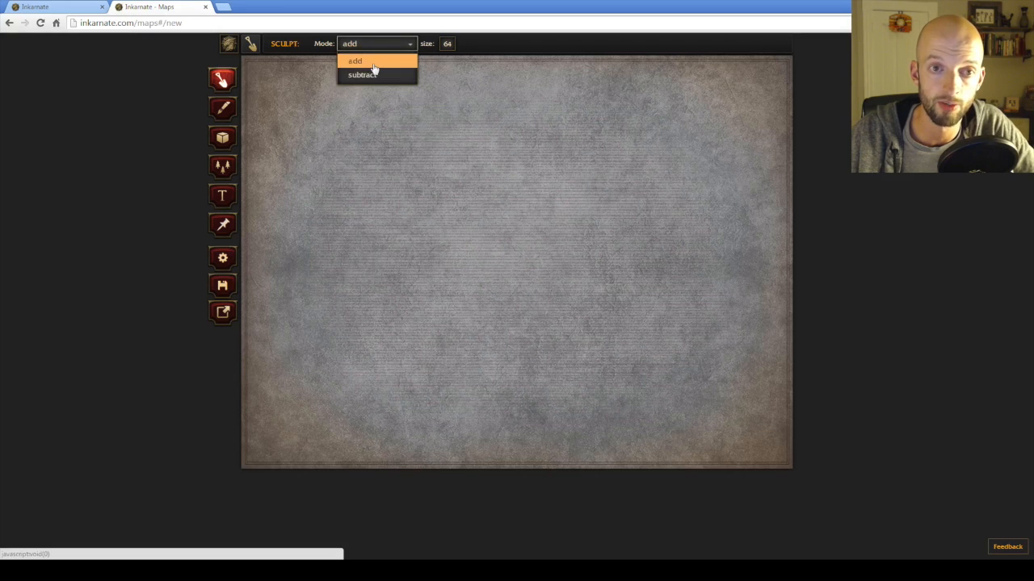
{"action": "left_click", "coordinate": [373, 65]}
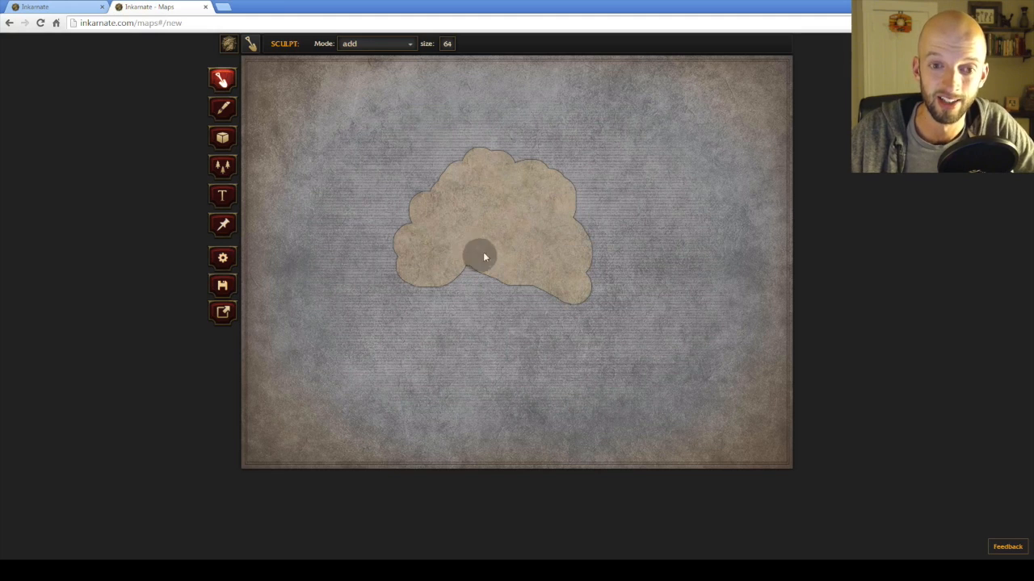
{"action": "left_click", "coordinate": [443, 45]}
{"action": "left_click_drag", "start_coordinate": [449, 60], "coordinate": [410, 59]}
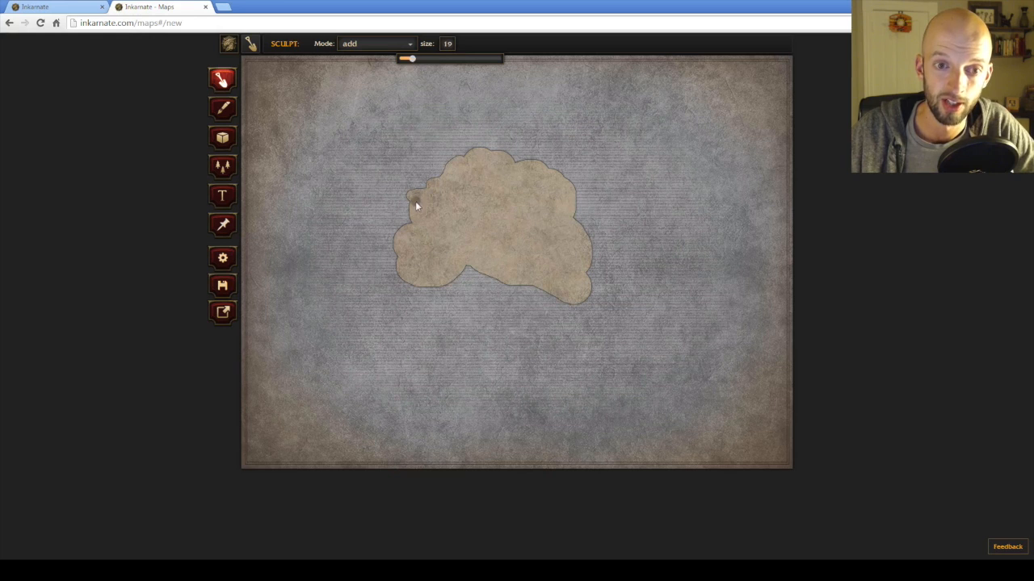
{"action": "left_click_drag", "start_coordinate": [399, 233], "coordinate": [398, 243]}
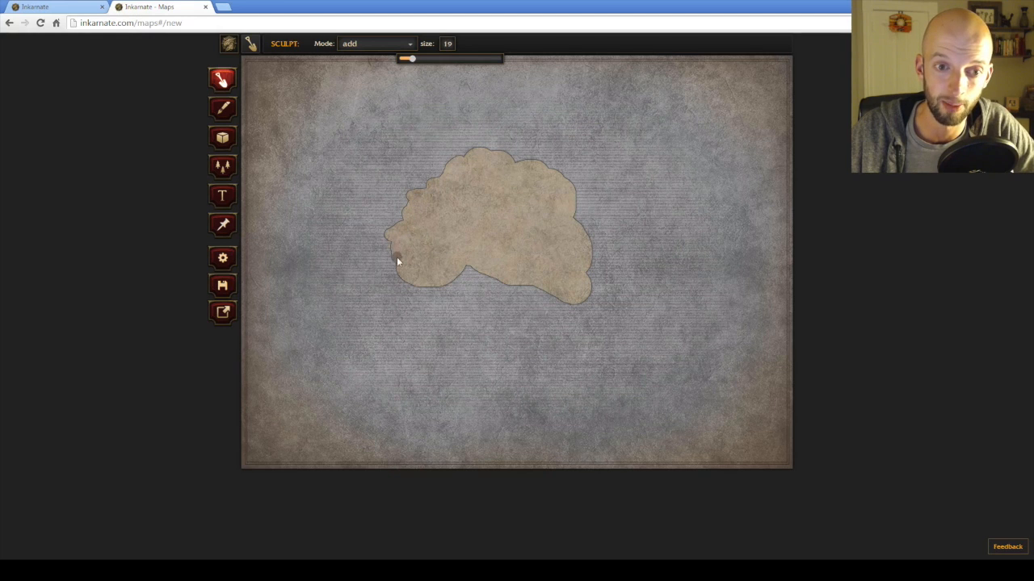
With sculpt size 3, add jagged detail to the west and south coasts and outline an irregular extension off the northeast side.
{"action": "left_click_drag", "start_coordinate": [411, 61], "coordinate": [399, 58]}
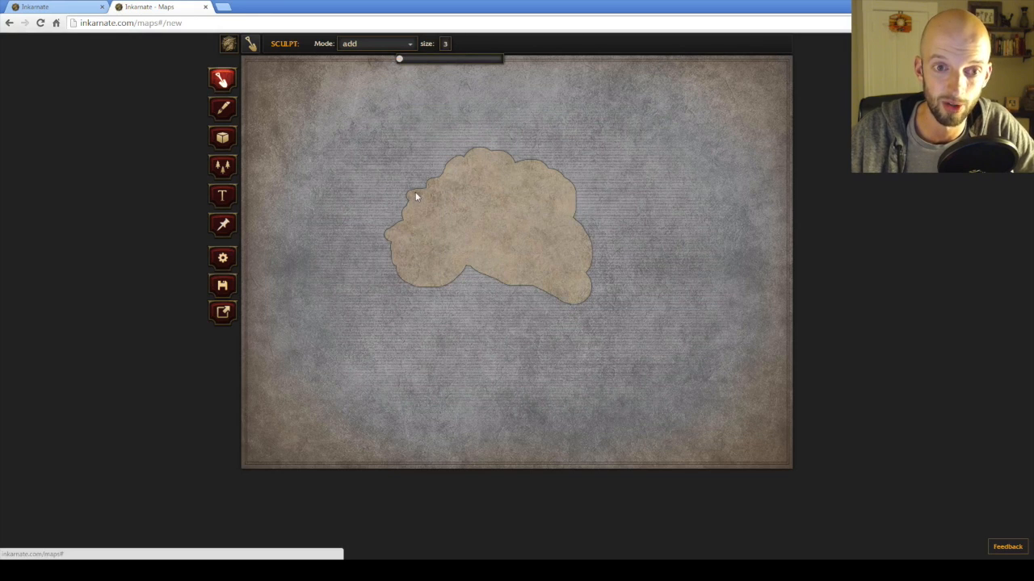
{"action": "left_click_drag", "start_coordinate": [402, 201], "coordinate": [406, 208]}
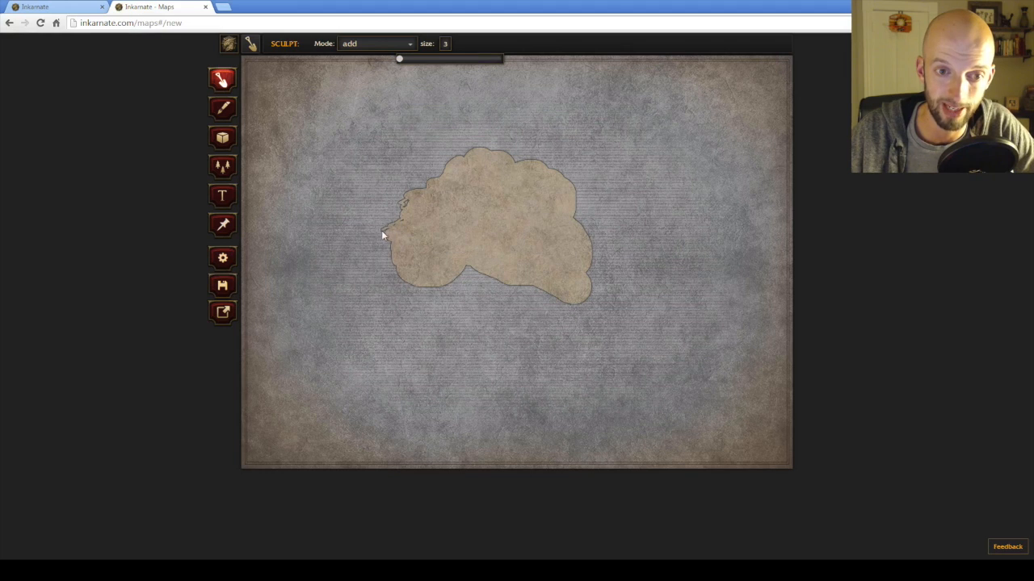
{"action": "left_click_drag", "start_coordinate": [389, 246], "coordinate": [388, 249]}
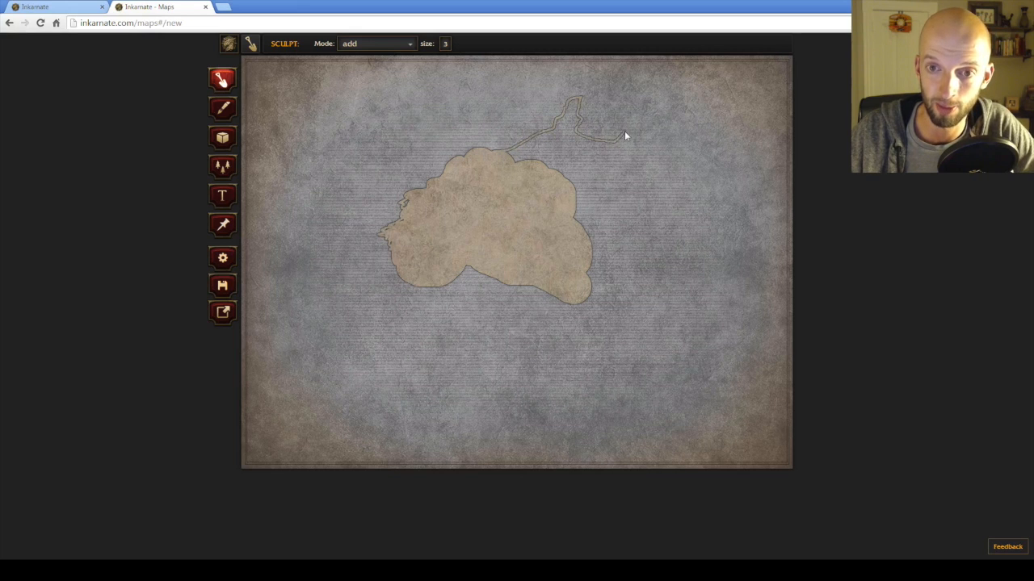
{"action": "left_click_drag", "start_coordinate": [602, 188], "coordinate": [618, 220]}
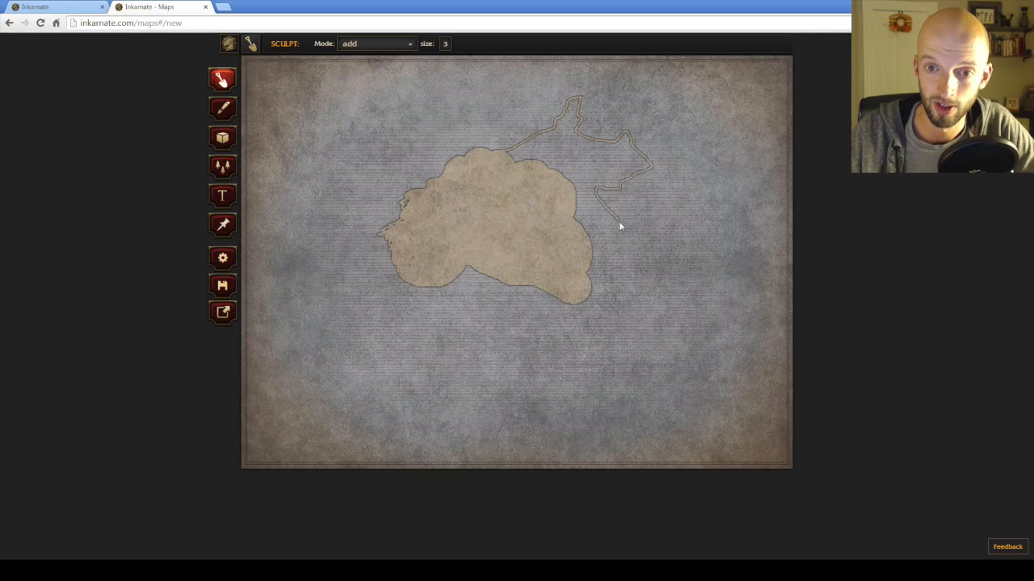
{"action": "left_click_drag", "start_coordinate": [607, 259], "coordinate": [588, 283]}
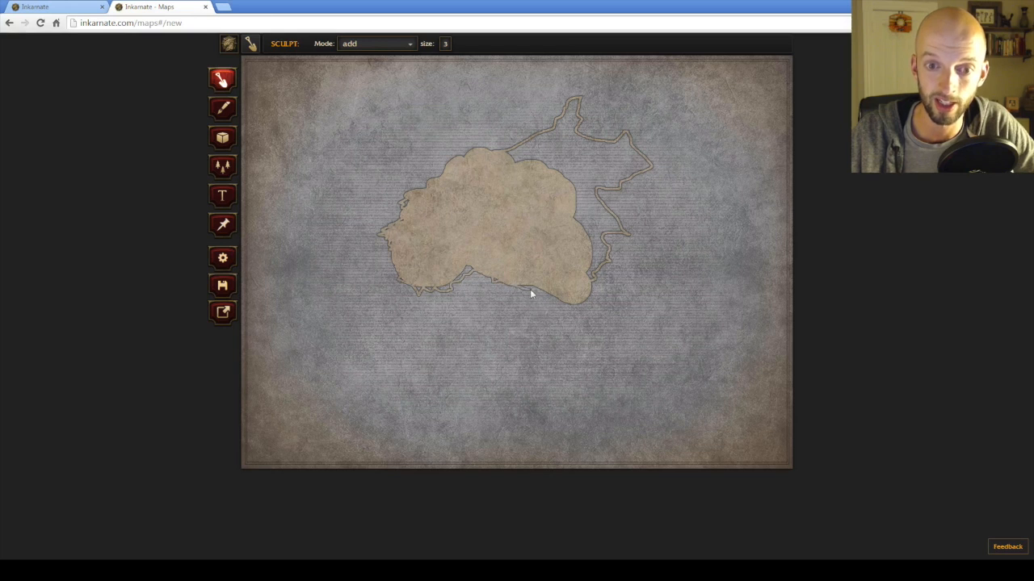
Set the sculpt size to 10 and thicken the thin northeastern outline inward down to the south coast.
{"action": "left_click", "coordinate": [445, 45]}
{"action": "left_click_drag", "start_coordinate": [397, 60], "coordinate": [405, 60]}
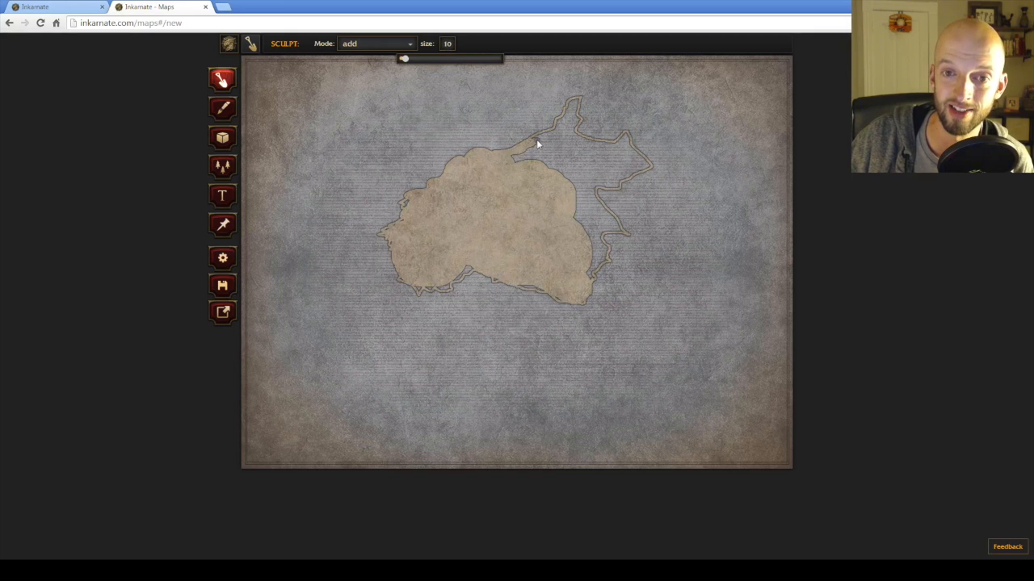
{"action": "left_click_drag", "start_coordinate": [534, 141], "coordinate": [543, 139]}
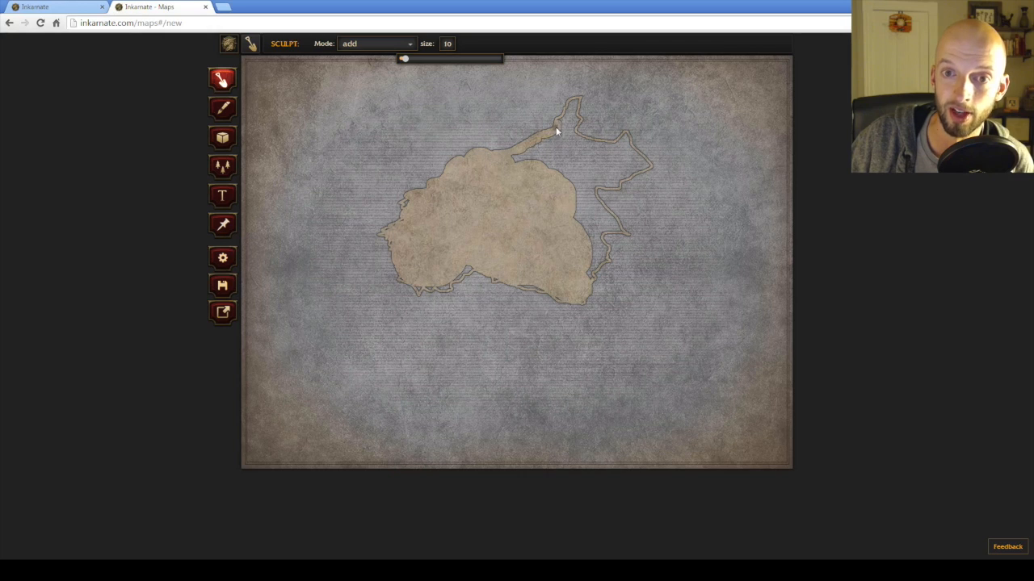
{"action": "left_click_drag", "start_coordinate": [561, 119], "coordinate": [568, 115]}
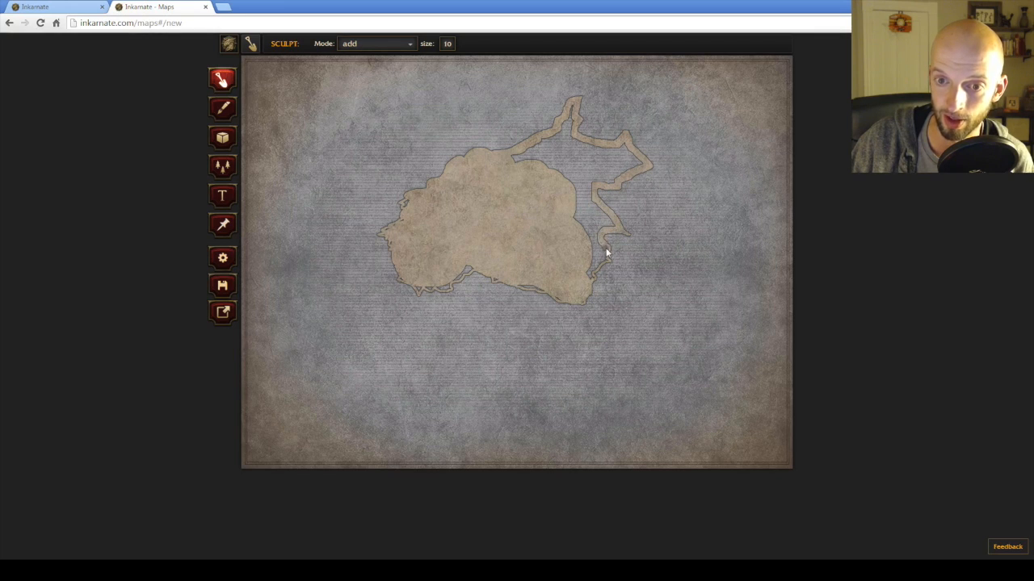
{"action": "left_click_drag", "start_coordinate": [607, 257], "coordinate": [507, 282]}
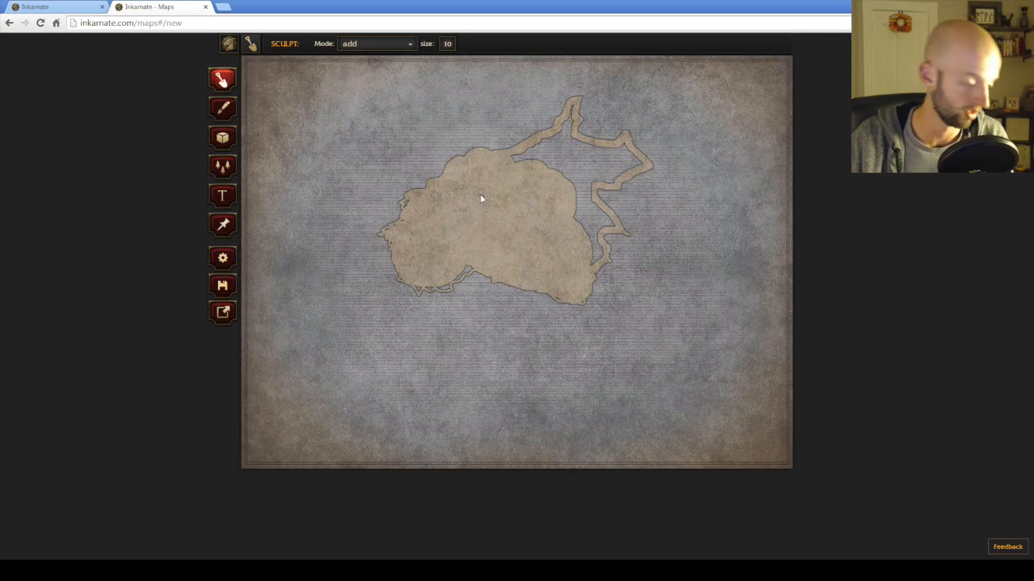
Fill the gaps between the coastal outlines and the landmass with land, using a sculpt size up to 13.
{"action": "key", "text": "ctrl+plus"}
{"action": "key", "text": "ctrl+plus"}
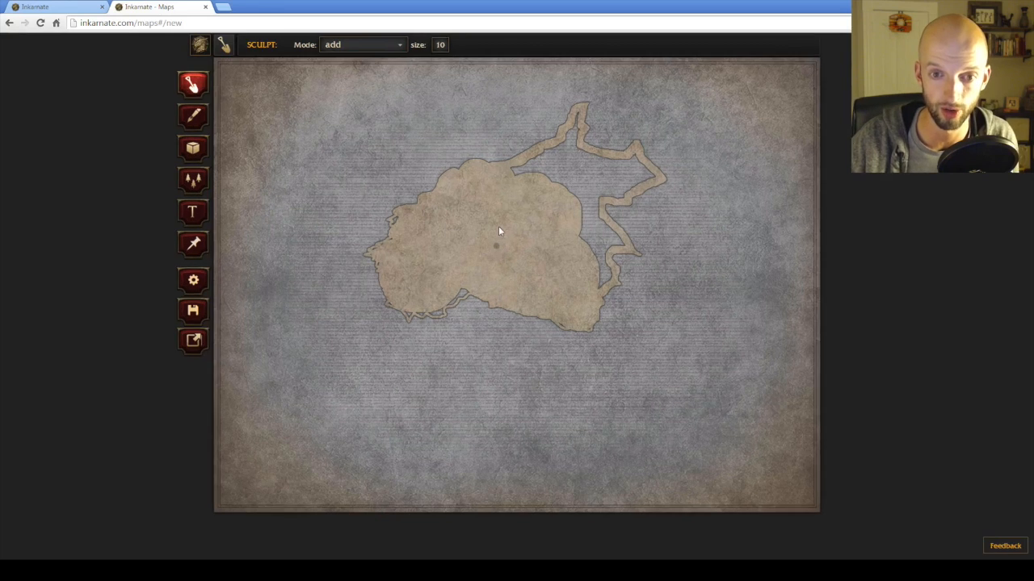
{"action": "key", "text": "ctrl+plus"}
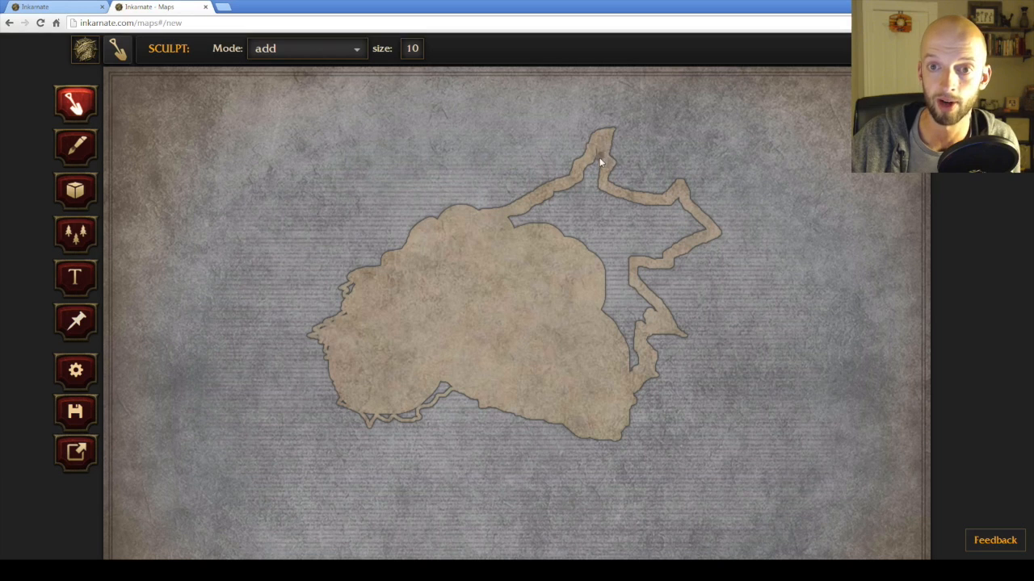
{"action": "left_click_drag", "start_coordinate": [601, 176], "coordinate": [672, 202]}
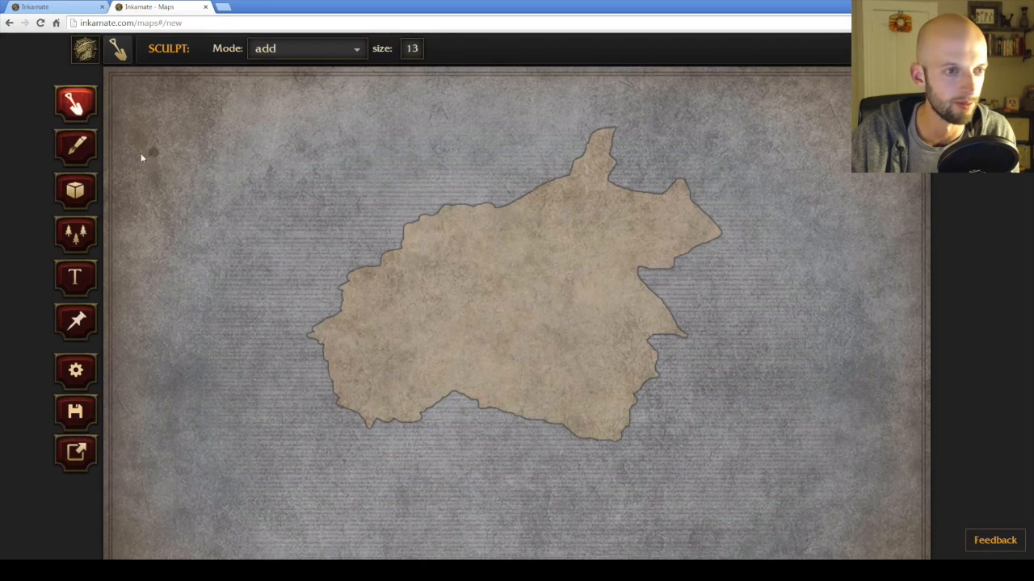
Paint the Grassland texture along the landmass's northwest coast with a circle brush of size 48.
{"action": "left_click", "coordinate": [76, 146]}
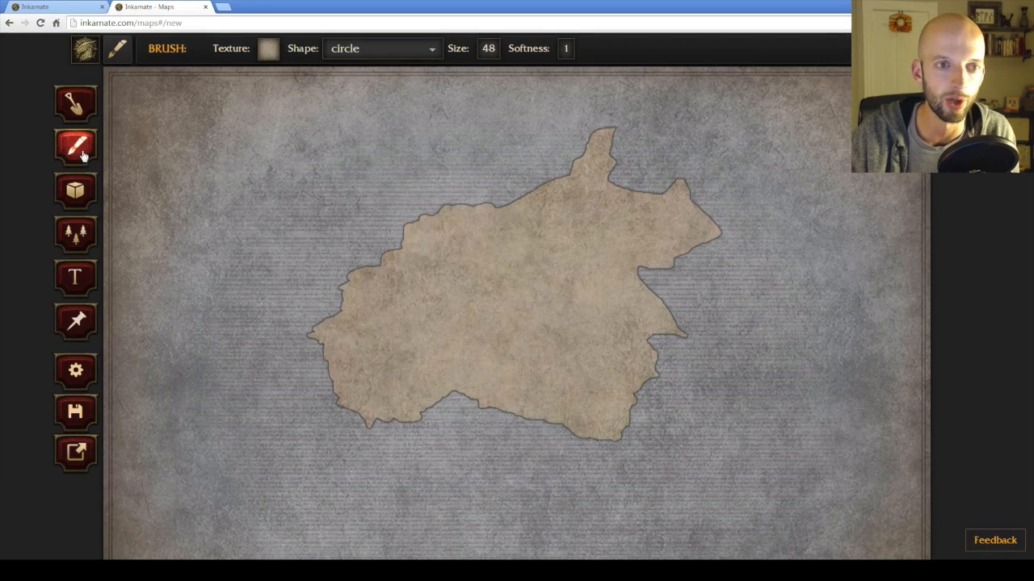
{"action": "left_click", "coordinate": [268, 50]}
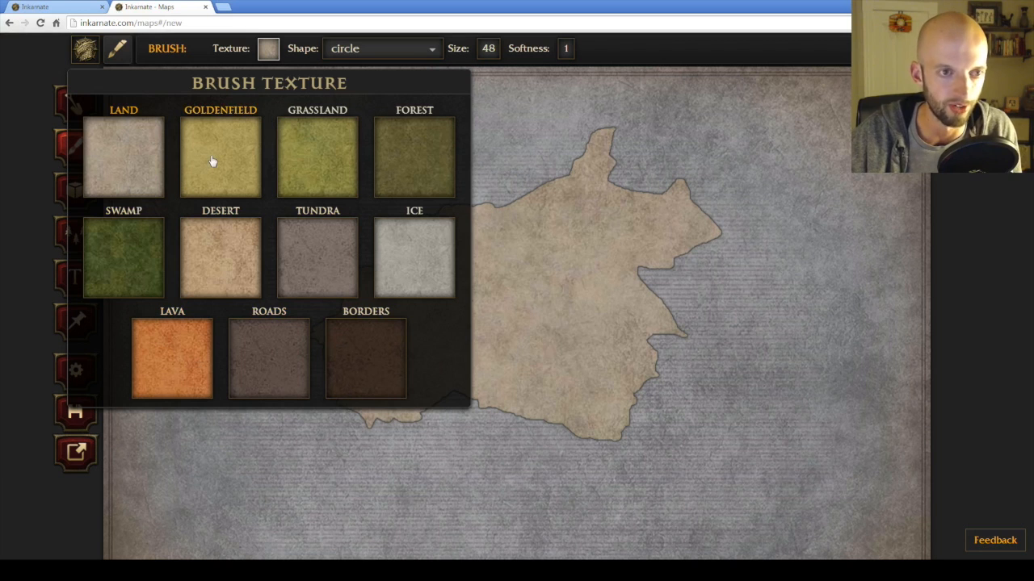
{"action": "left_click", "coordinate": [317, 165]}
{"action": "mouse_move", "coordinate": [487, 210]}
{"action": "left_mouse_down"}
{"action": "mouse_move", "coordinate": [301, 319]}
{"action": "mouse_move", "coordinate": [411, 285]}
{"action": "mouse_move", "coordinate": [331, 340]}
{"action": "left_mouse_up"}
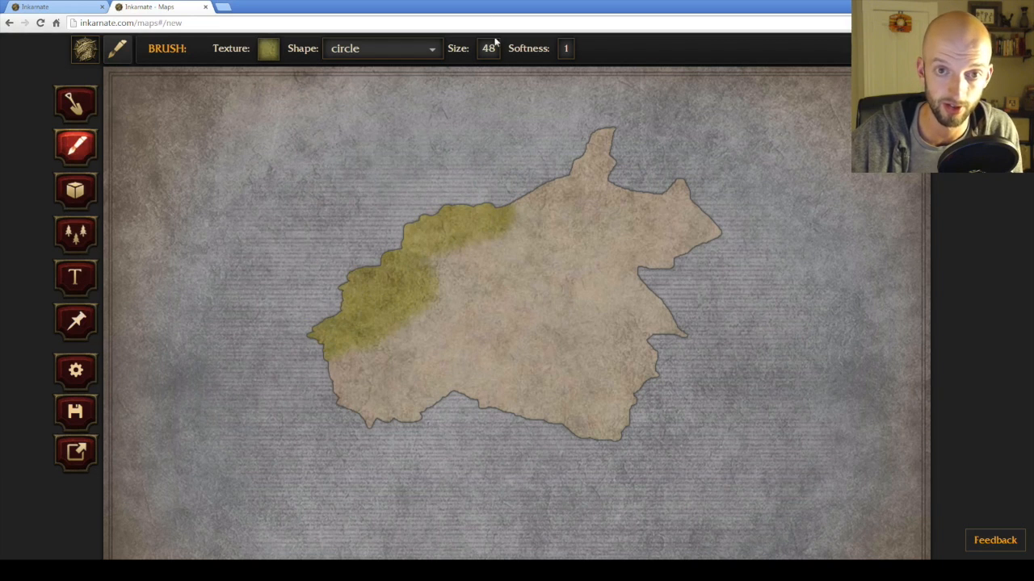
Set the brush size to 92 and cover the rest of the landmass with Grassland, including the northeastern peninsulas.
{"action": "left_click", "coordinate": [488, 50]}
{"action": "left_click_drag", "start_coordinate": [473, 72], "coordinate": [525, 72]}
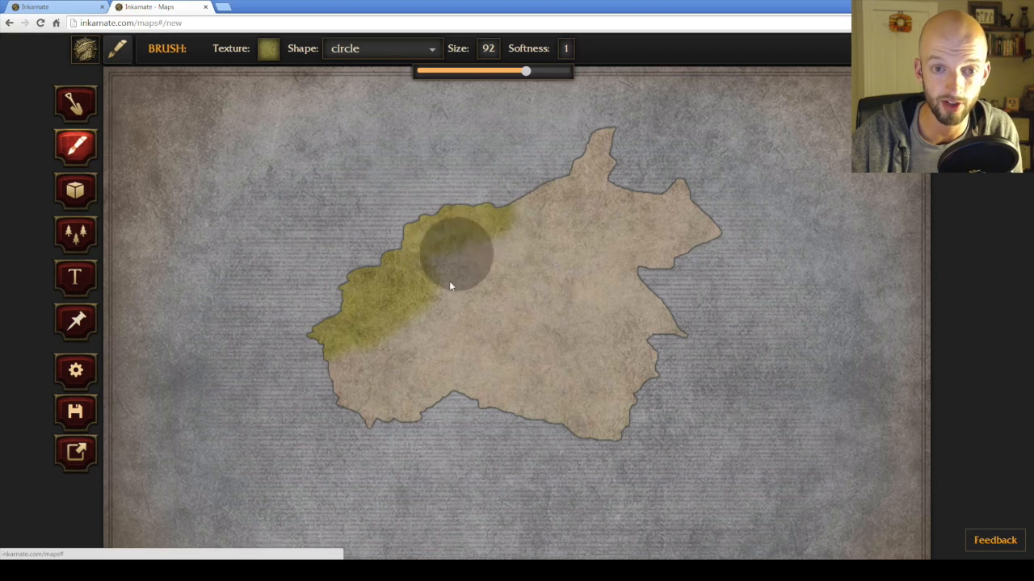
{"action": "mouse_move", "coordinate": [454, 274]}
{"action": "left_mouse_down"}
{"action": "mouse_move", "coordinate": [330, 377]}
{"action": "mouse_move", "coordinate": [467, 354]}
{"action": "mouse_move", "coordinate": [498, 280]}
{"action": "mouse_move", "coordinate": [518, 344]}
{"action": "mouse_move", "coordinate": [499, 403]}
{"action": "mouse_move", "coordinate": [531, 432]}
{"action": "mouse_move", "coordinate": [585, 429]}
{"action": "mouse_move", "coordinate": [583, 388]}
{"action": "mouse_move", "coordinate": [639, 308]}
{"action": "mouse_move", "coordinate": [632, 281]}
{"action": "mouse_move", "coordinate": [594, 326]}
{"action": "mouse_move", "coordinate": [605, 307]}
{"action": "mouse_move", "coordinate": [510, 331]}
{"action": "mouse_move", "coordinate": [605, 258]}
{"action": "mouse_move", "coordinate": [570, 245]}
{"action": "mouse_move", "coordinate": [606, 289]}
{"action": "left_mouse_up"}
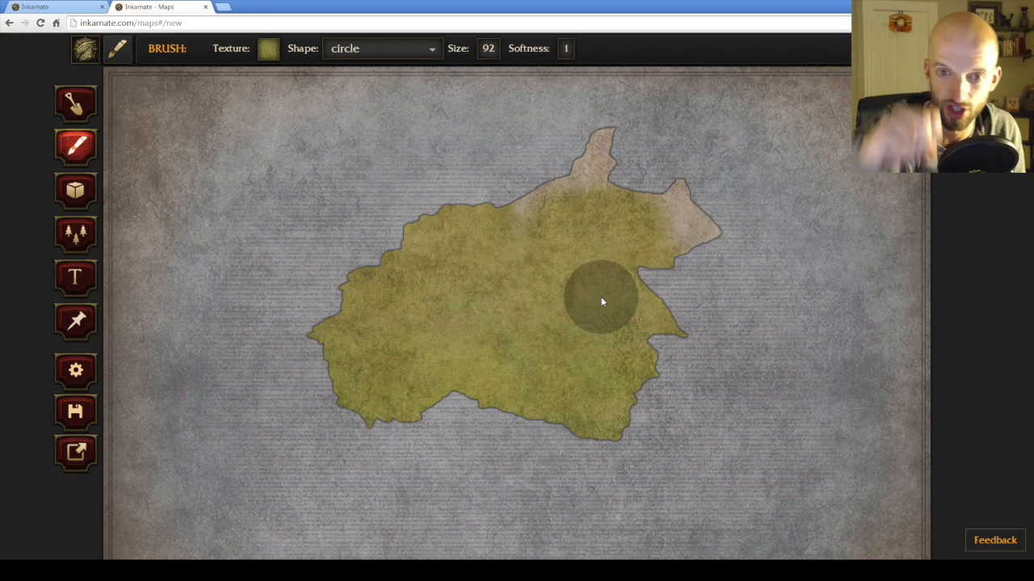
{"action": "mouse_move", "coordinate": [601, 296]}
{"action": "left_mouse_down"}
{"action": "mouse_move", "coordinate": [535, 284]}
{"action": "mouse_move", "coordinate": [528, 232]}
{"action": "mouse_move", "coordinate": [607, 135]}
{"action": "mouse_move", "coordinate": [654, 205]}
{"action": "mouse_move", "coordinate": [687, 206]}
{"action": "mouse_move", "coordinate": [668, 240]}
{"action": "mouse_move", "coordinate": [715, 231]}
{"action": "left_mouse_up"}
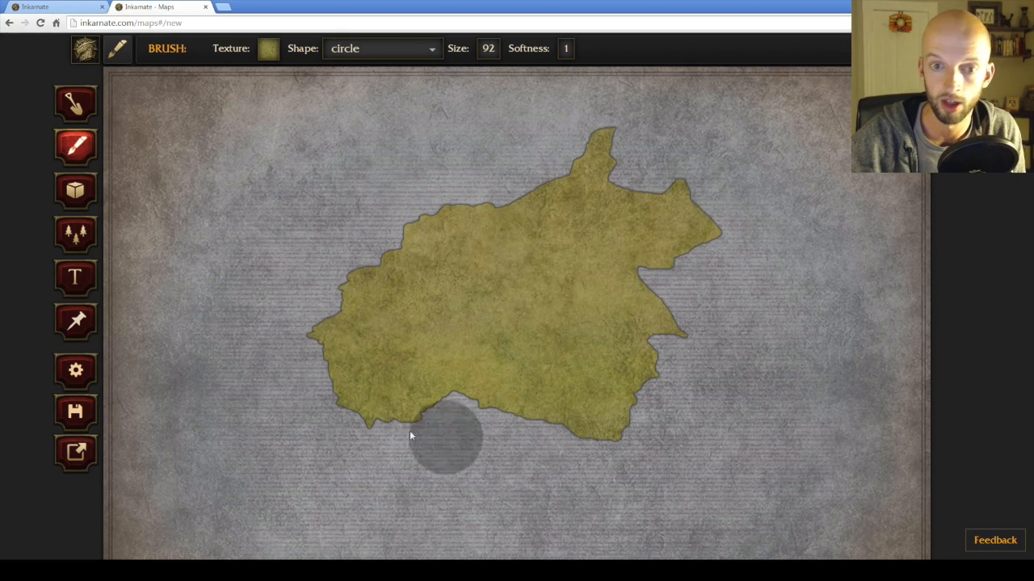
Paint a Desert strip along the landmass's north coast with a circle brush of size 19.
{"action": "left_click", "coordinate": [269, 48]}
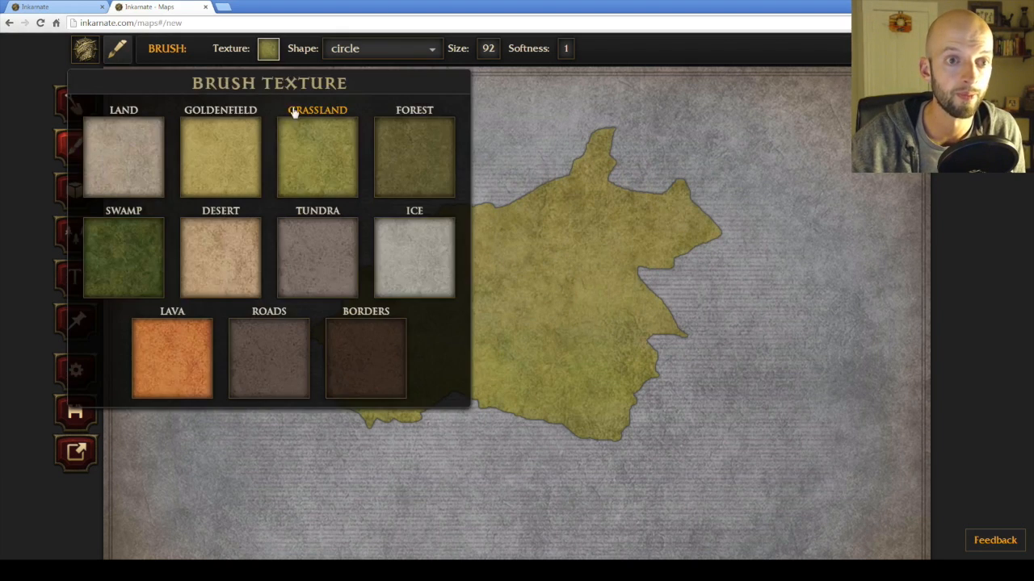
{"action": "left_click", "coordinate": [237, 249]}
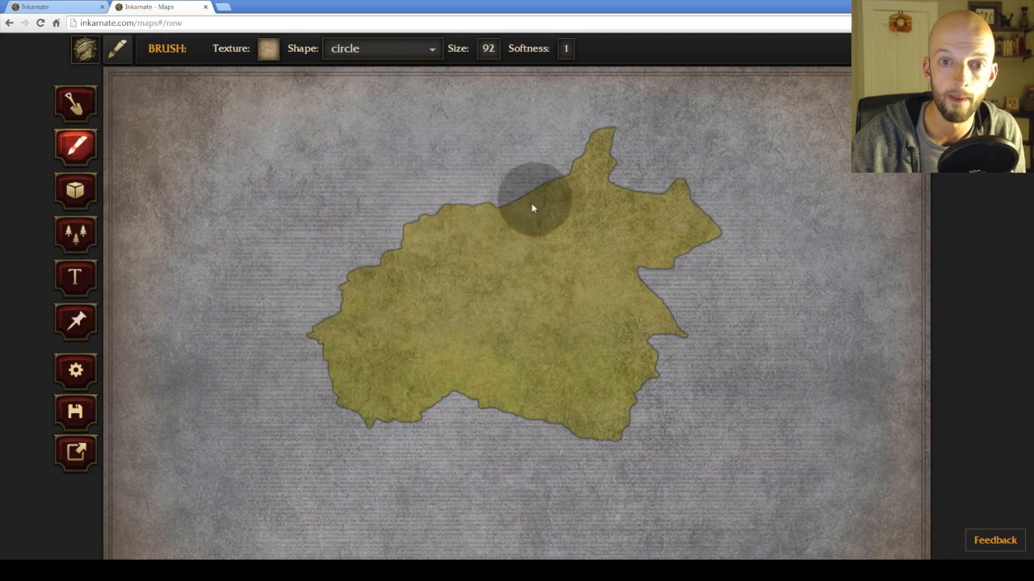
{"action": "key", "text": "ctrl+minus"}
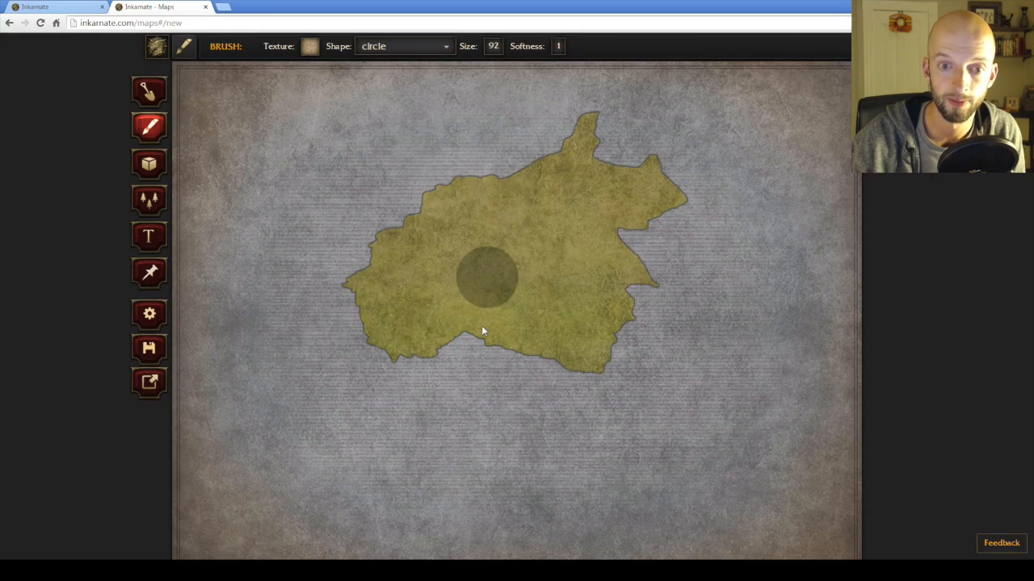
{"action": "key", "text": "ctrl+0"}
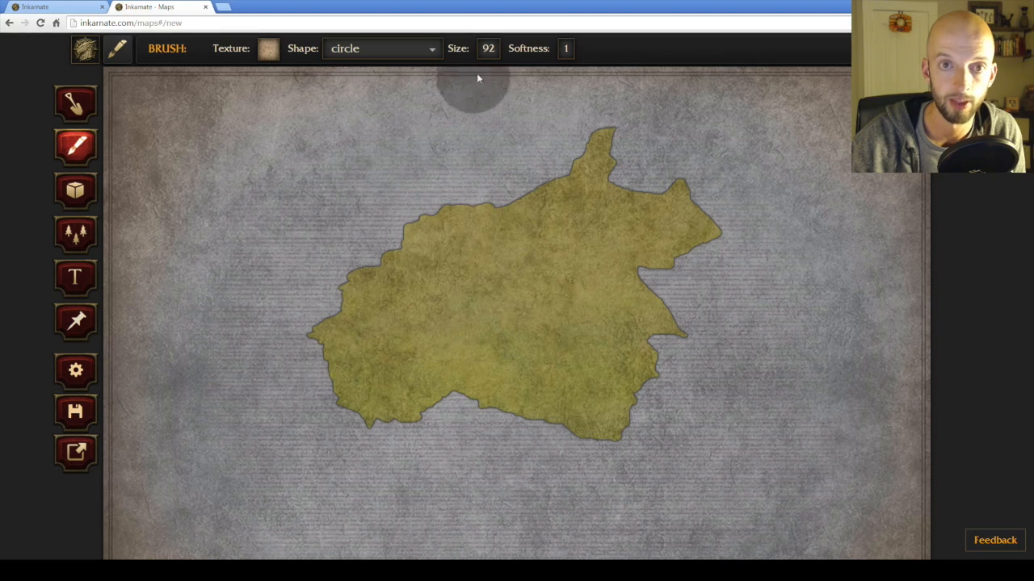
{"action": "left_click", "coordinate": [488, 48]}
{"action": "mouse_move", "coordinate": [512, 72]}
{"action": "left_mouse_down"}
{"action": "mouse_move", "coordinate": [524, 71]}
{"action": "mouse_move", "coordinate": [455, 71]}
{"action": "left_mouse_up"}
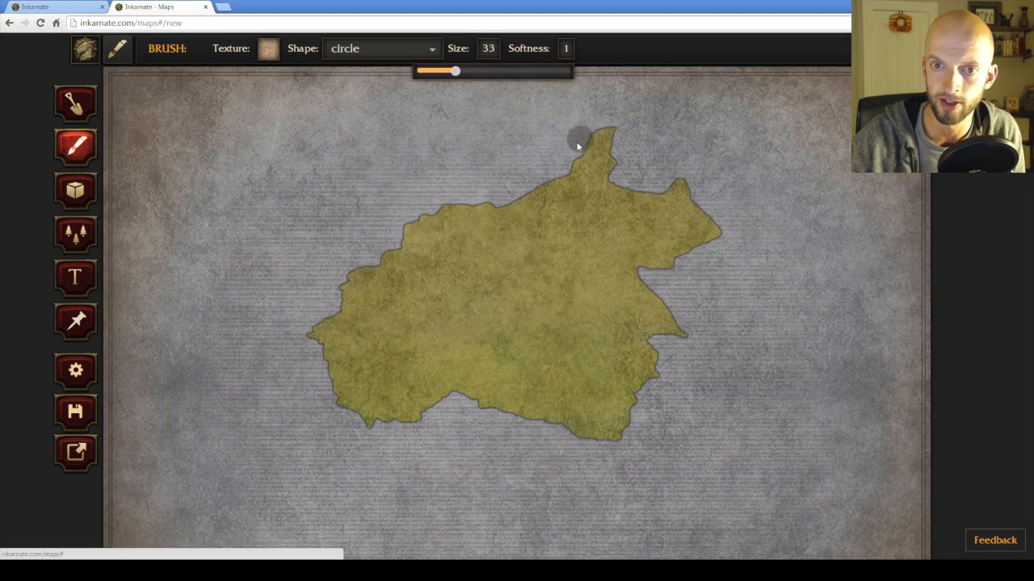
{"action": "mouse_move", "coordinate": [455, 77]}
{"action": "left_mouse_down"}
{"action": "mouse_move", "coordinate": [443, 73]}
{"action": "mouse_move", "coordinate": [450, 80]}
{"action": "left_mouse_up"}
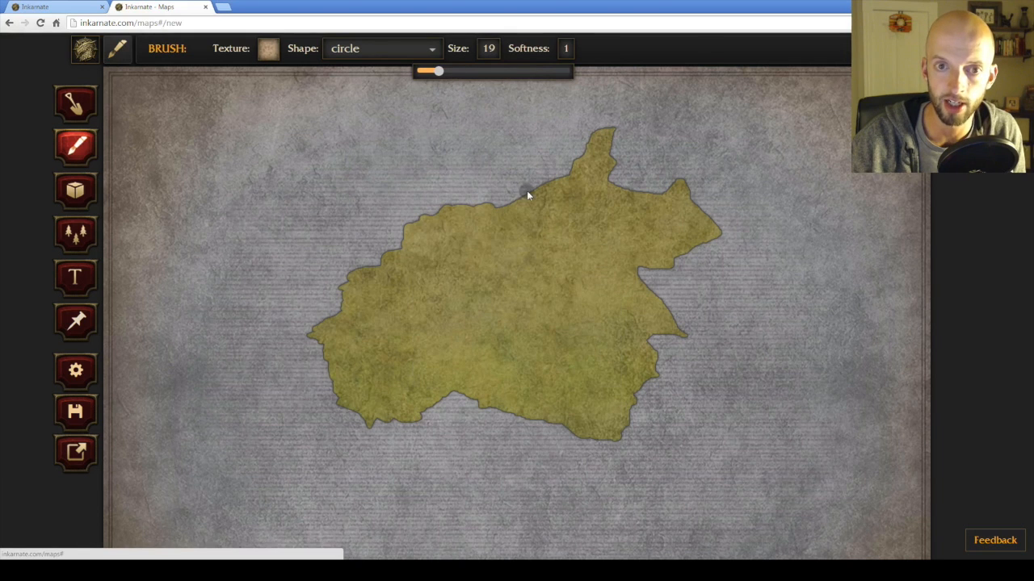
{"action": "left_click_drag", "start_coordinate": [561, 177], "coordinate": [542, 185]}
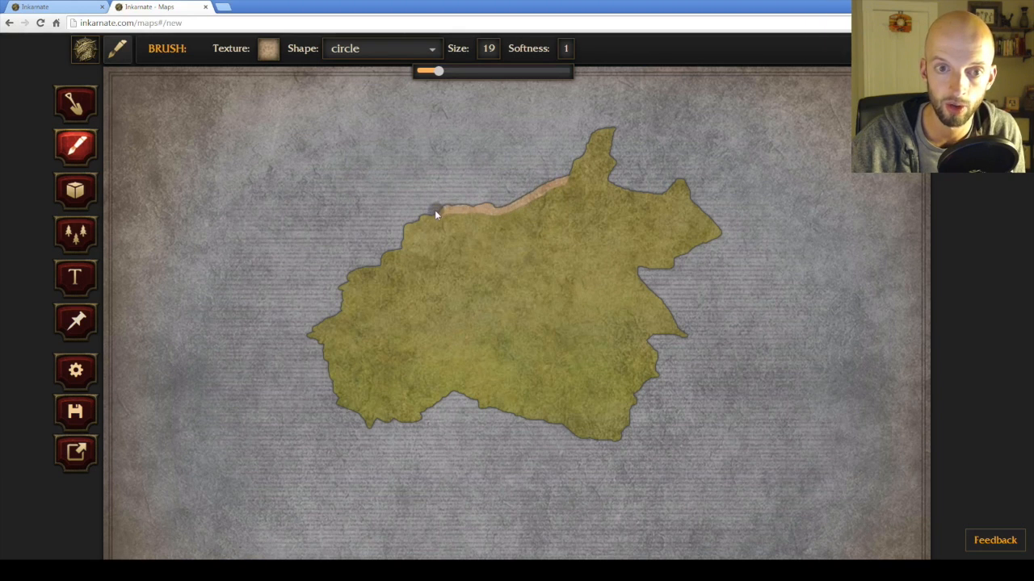
Continue the Desert strip around the west, south and east coasts and up the northern peninsula.
{"action": "left_click_drag", "start_coordinate": [407, 229], "coordinate": [517, 417]}
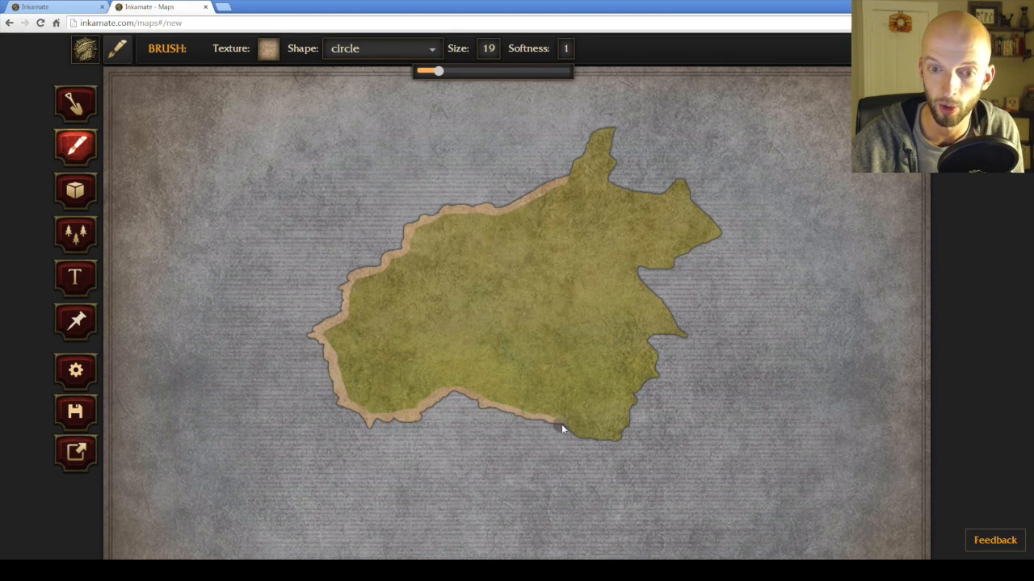
{"action": "left_click_drag", "start_coordinate": [615, 437], "coordinate": [636, 398]}
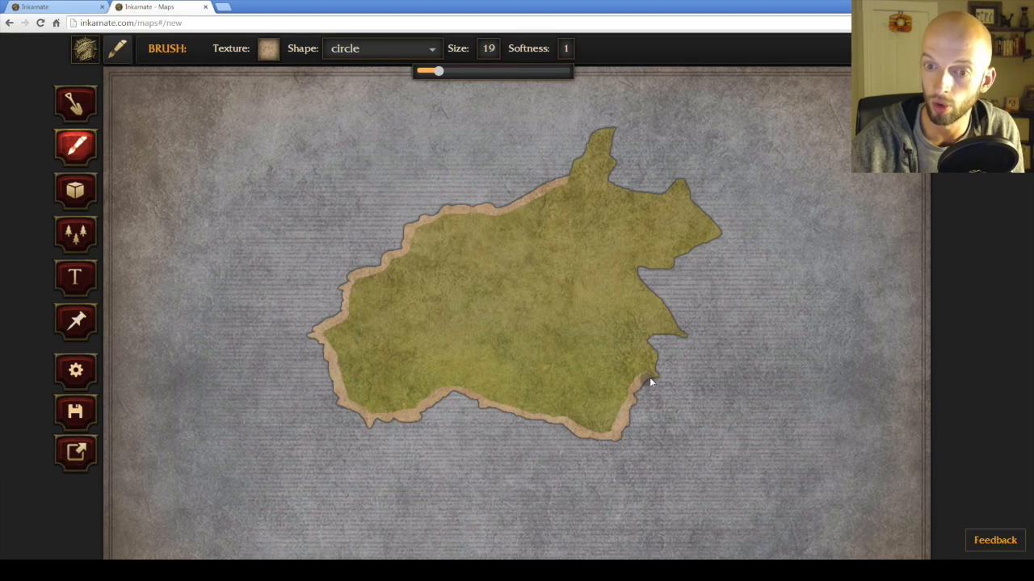
{"action": "mouse_move", "coordinate": [654, 356]}
{"action": "left_mouse_down"}
{"action": "mouse_move", "coordinate": [665, 309]}
{"action": "mouse_move", "coordinate": [639, 271]}
{"action": "mouse_move", "coordinate": [696, 249]}
{"action": "left_mouse_up"}
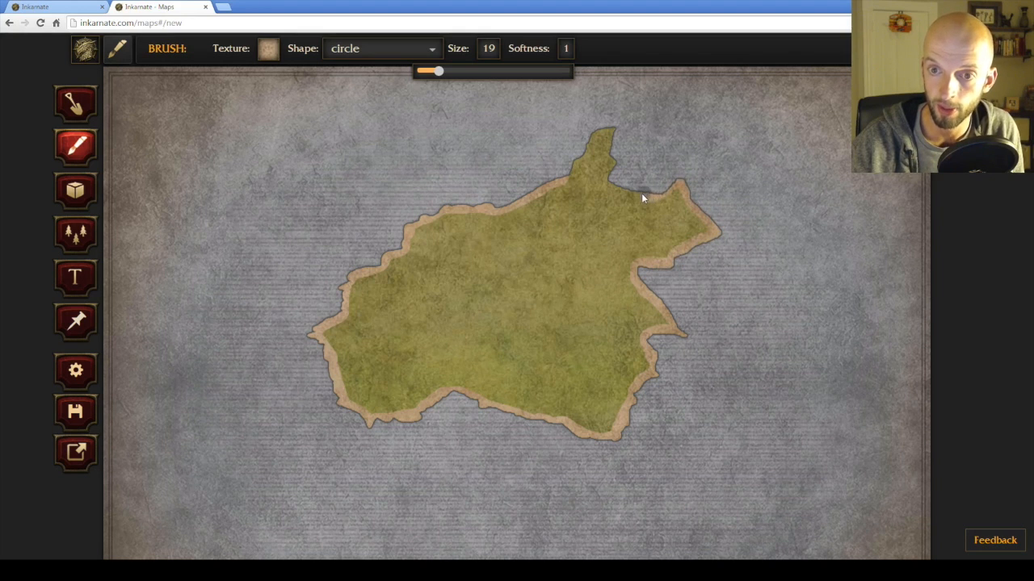
{"action": "left_click_drag", "start_coordinate": [610, 183], "coordinate": [612, 163]}
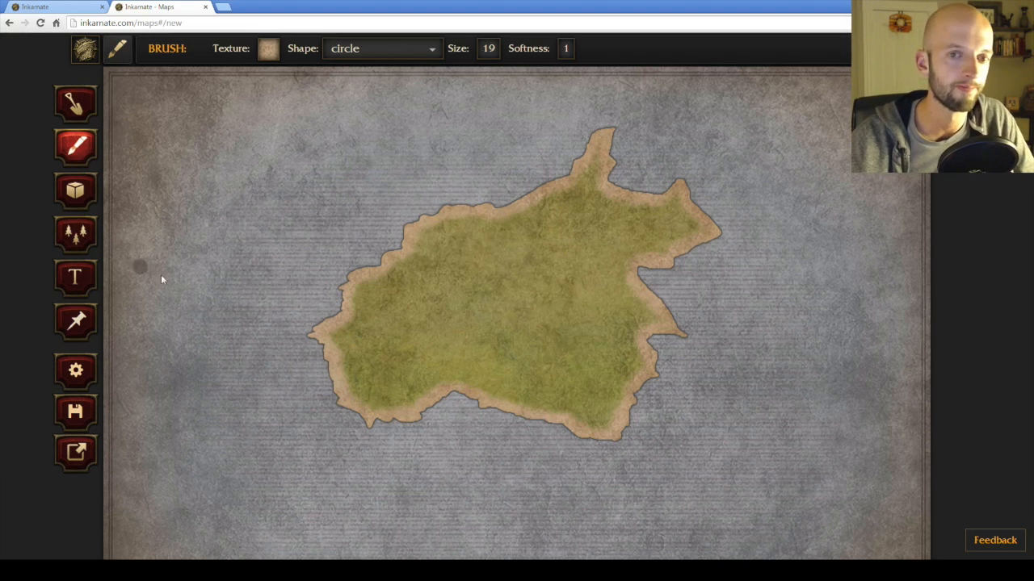
Paint Grassland at brush size 46 over the Desert strip along the southwest, south and east coasts.
{"action": "left_click", "coordinate": [269, 50]}
{"action": "left_click", "coordinate": [334, 161]}
{"action": "left_click", "coordinate": [489, 50]}
{"action": "left_click_drag", "start_coordinate": [436, 71], "coordinate": [470, 71]}
{"action": "mouse_move", "coordinate": [344, 403]}
{"action": "left_mouse_down"}
{"action": "mouse_move", "coordinate": [372, 416]}
{"action": "mouse_move", "coordinate": [373, 392]}
{"action": "mouse_move", "coordinate": [340, 349]}
{"action": "left_mouse_up"}
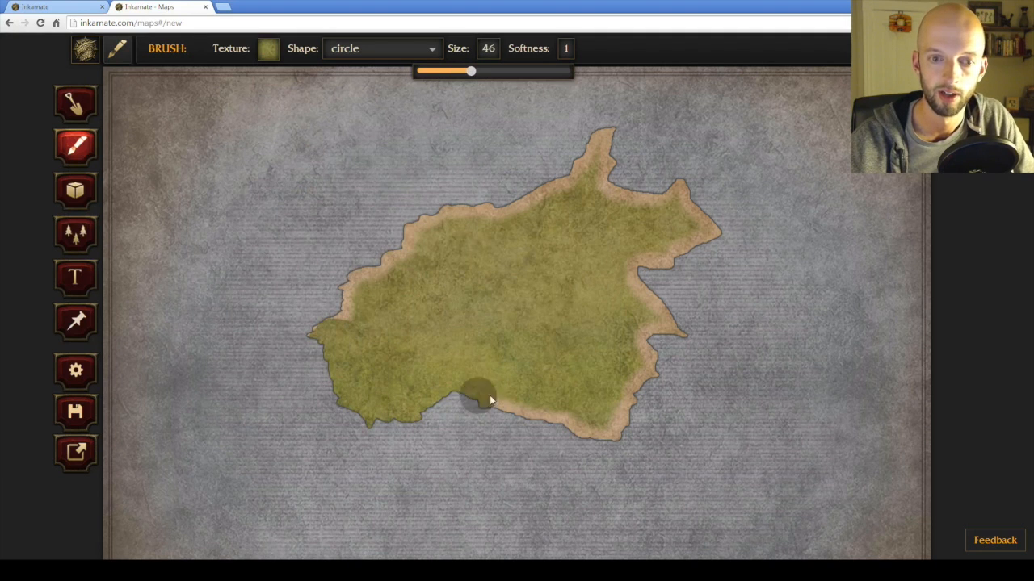
{"action": "mouse_move", "coordinate": [517, 417]}
{"action": "left_mouse_down"}
{"action": "mouse_move", "coordinate": [636, 430]}
{"action": "mouse_move", "coordinate": [603, 436]}
{"action": "mouse_move", "coordinate": [662, 297]}
{"action": "left_mouse_up"}
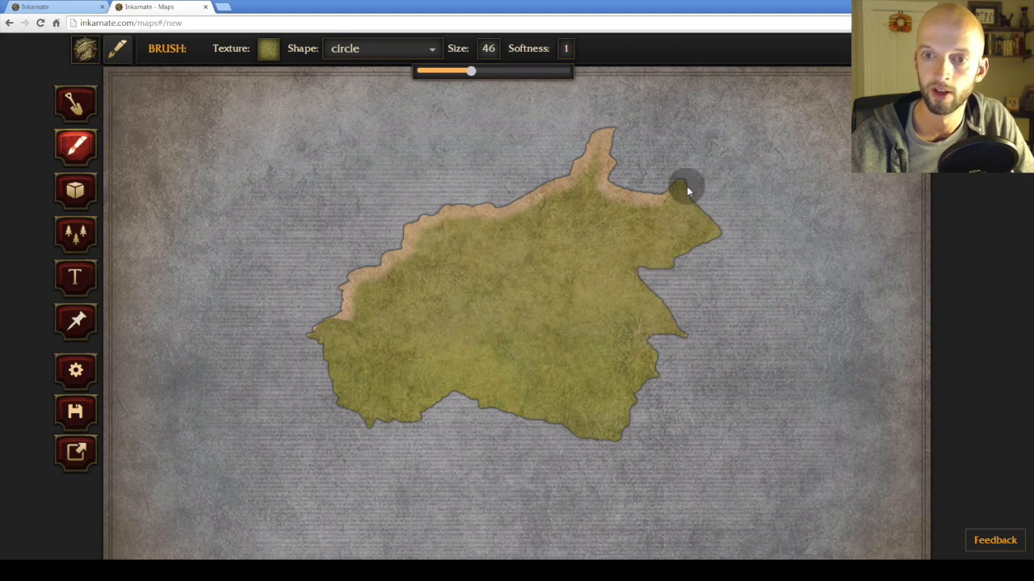
Widen the Desert area inland along the landmass's northwest coast with the Desert texture at size 46.
{"action": "left_click", "coordinate": [269, 50]}
{"action": "left_click", "coordinate": [208, 265]}
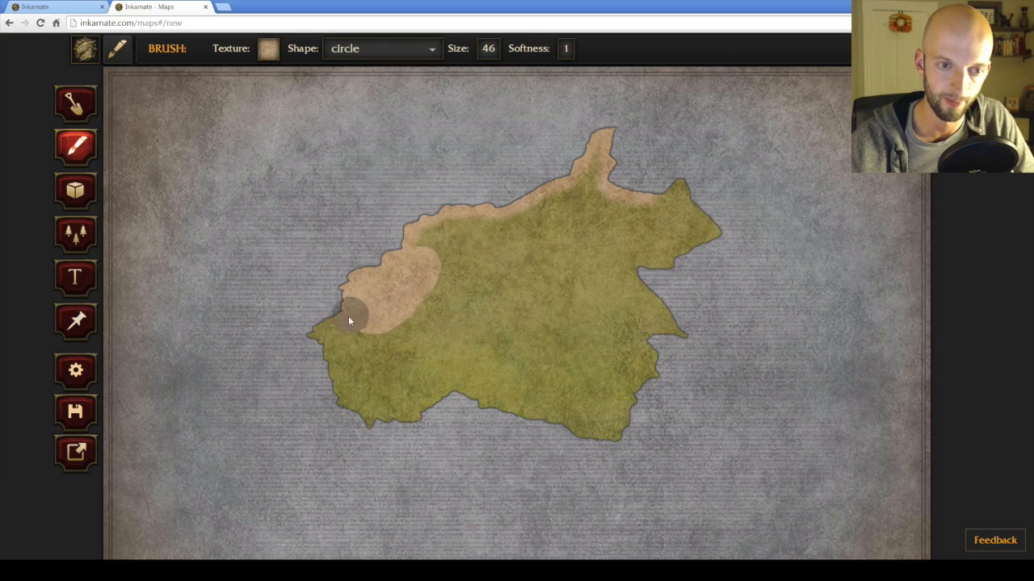
{"action": "left_click_drag", "start_coordinate": [428, 277], "coordinate": [420, 248]}
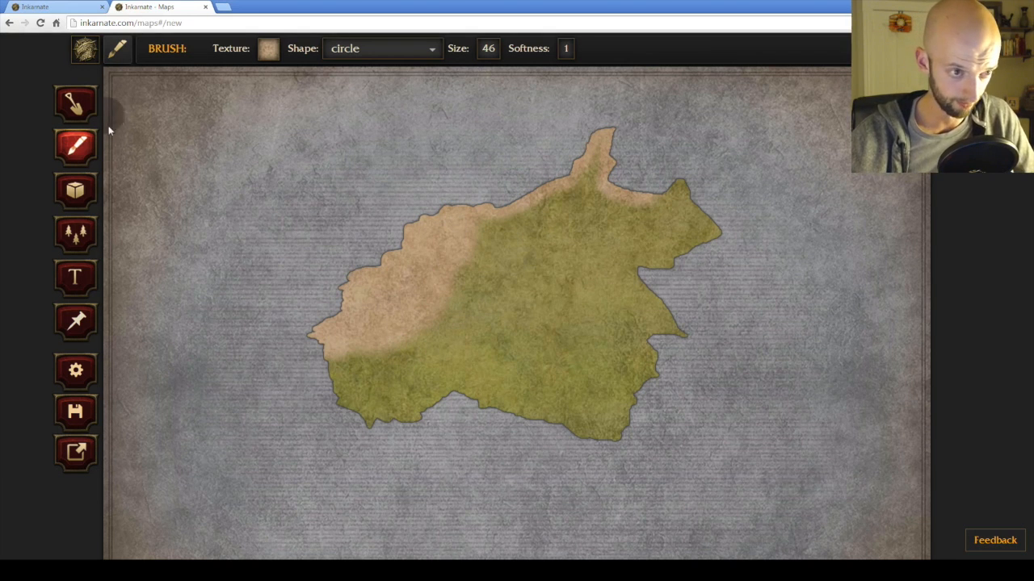
Paint the Forest texture over the landmass's eastern and southeastern part and west along the south coast.
{"action": "left_click", "coordinate": [268, 49]}
{"action": "left_click", "coordinate": [397, 157]}
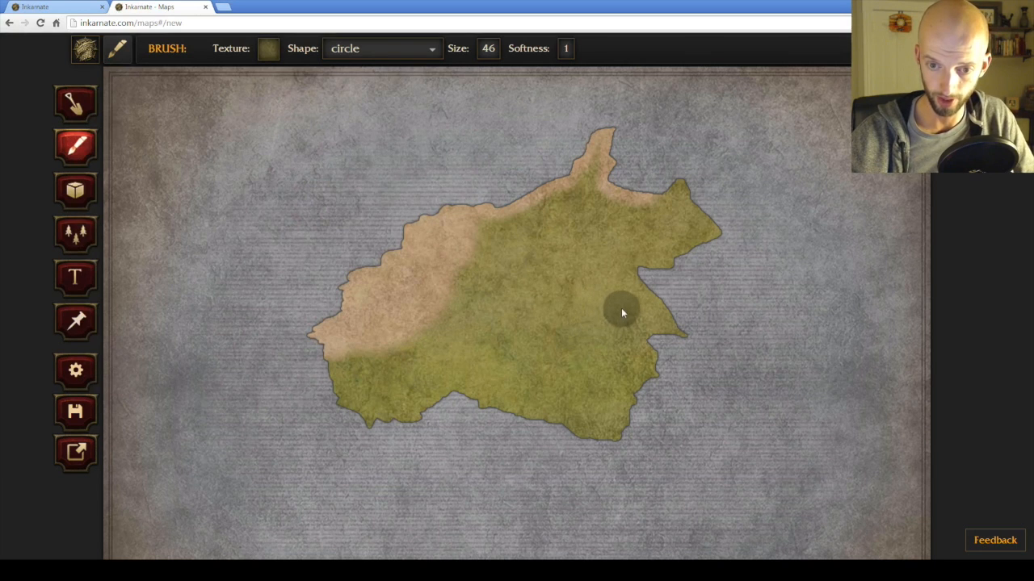
{"action": "left_click_drag", "start_coordinate": [620, 303], "coordinate": [588, 394]}
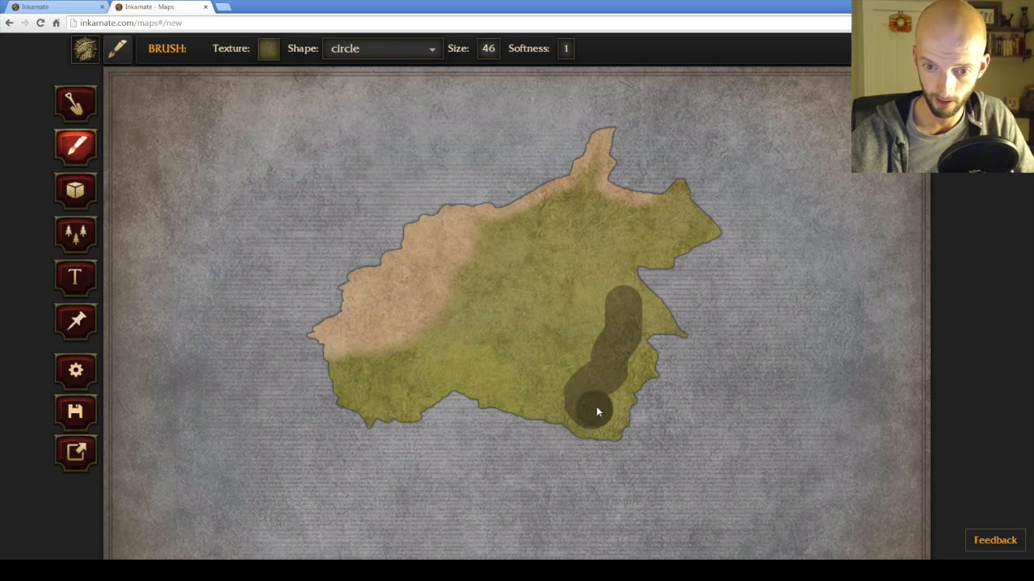
{"action": "left_click_drag", "start_coordinate": [599, 377], "coordinate": [656, 327]}
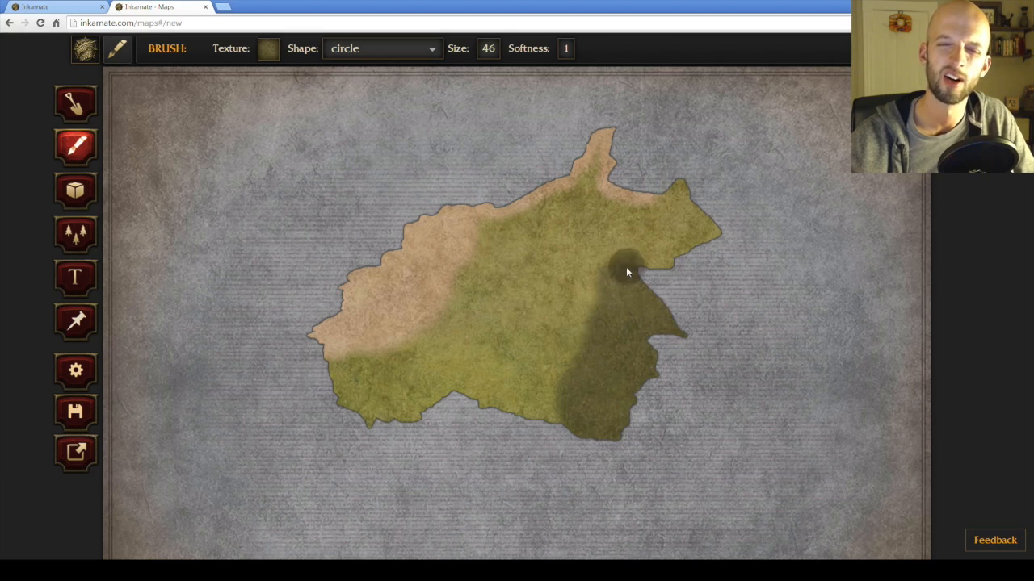
{"action": "mouse_move", "coordinate": [650, 256]}
{"action": "left_mouse_down"}
{"action": "mouse_move", "coordinate": [624, 286]}
{"action": "mouse_move", "coordinate": [663, 354]}
{"action": "left_mouse_up"}
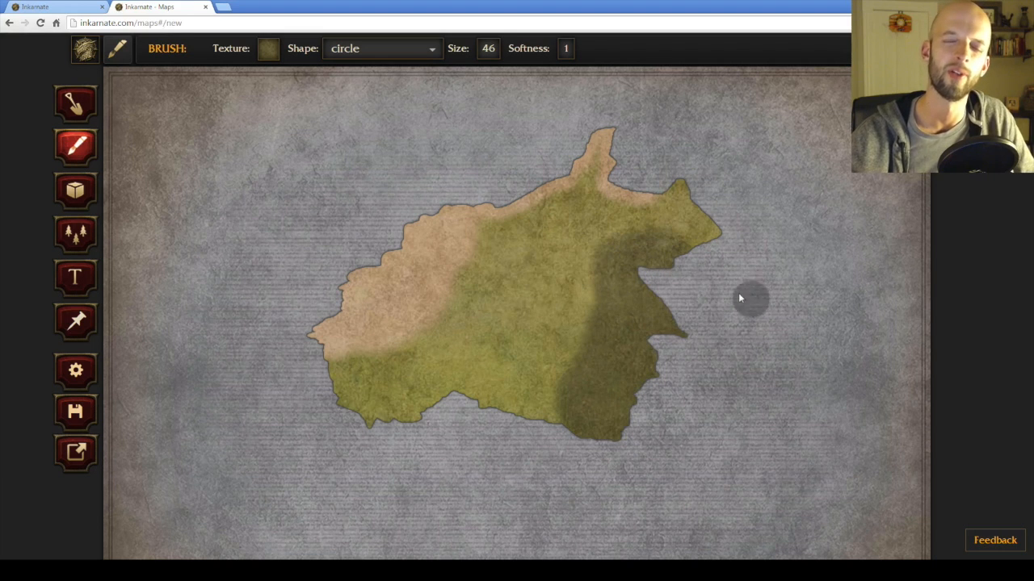
{"action": "left_click_drag", "start_coordinate": [563, 421], "coordinate": [483, 421]}
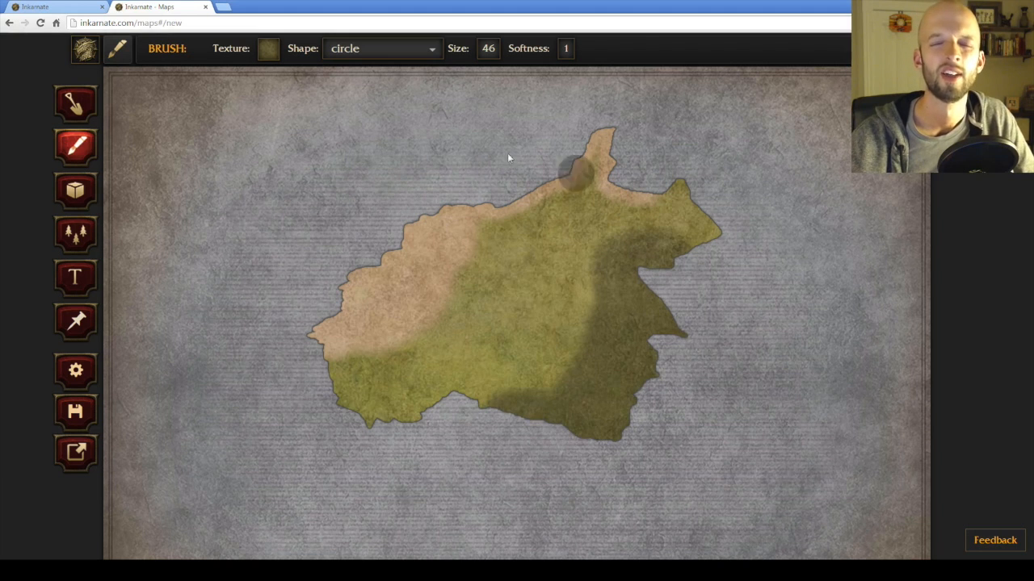
Paint Goldenfield between the Desert and Forest areas at size 46, then extend it and cover the northern peninsula at size 28.
{"action": "left_click", "coordinate": [268, 49]}
{"action": "left_click", "coordinate": [230, 157]}
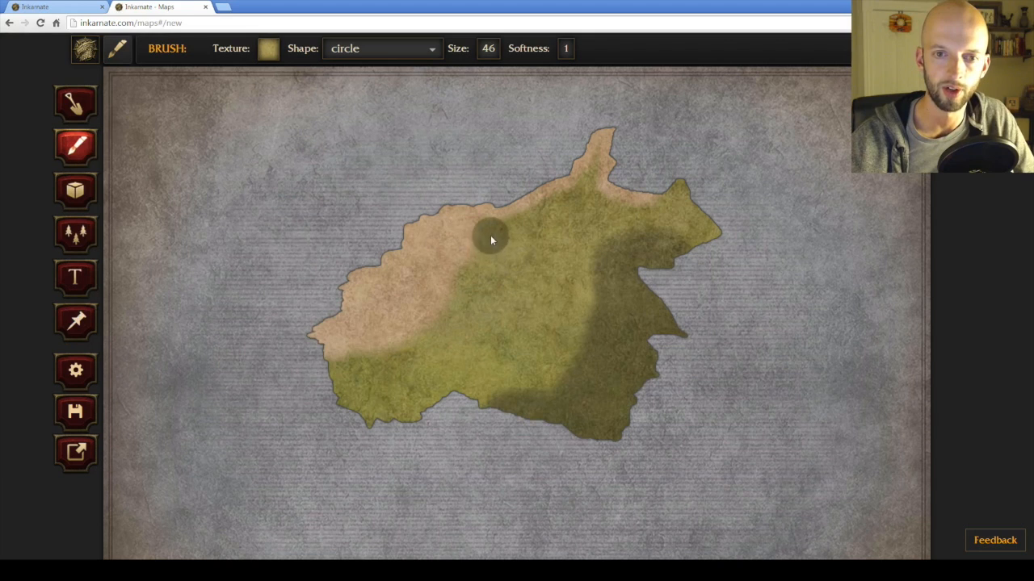
{"action": "mouse_move", "coordinate": [468, 340]}
{"action": "left_mouse_down"}
{"action": "mouse_move", "coordinate": [512, 251]}
{"action": "mouse_move", "coordinate": [543, 265]}
{"action": "left_mouse_up"}
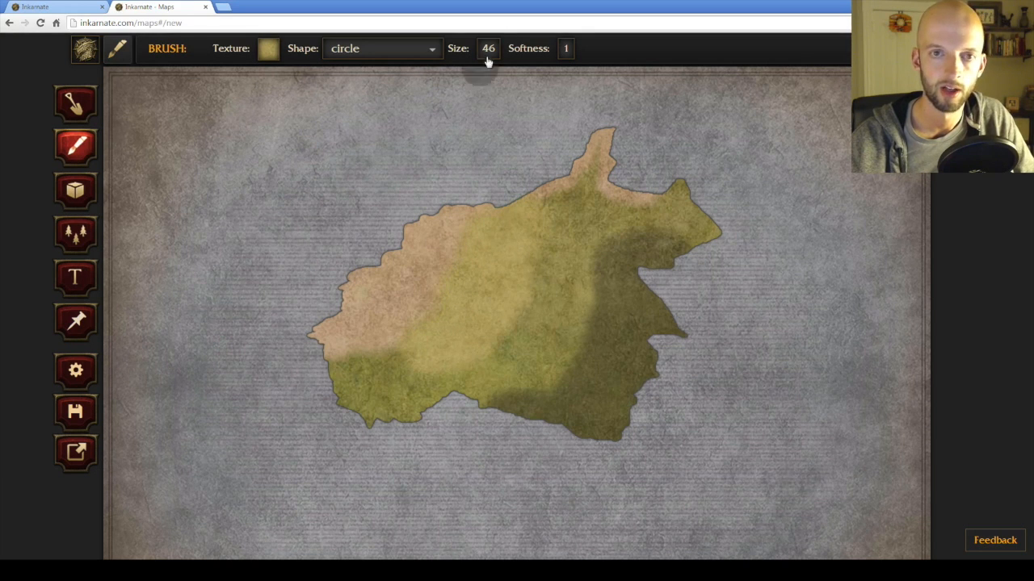
{"action": "left_click", "coordinate": [488, 49]}
{"action": "left_click_drag", "start_coordinate": [472, 75], "coordinate": [450, 80]}
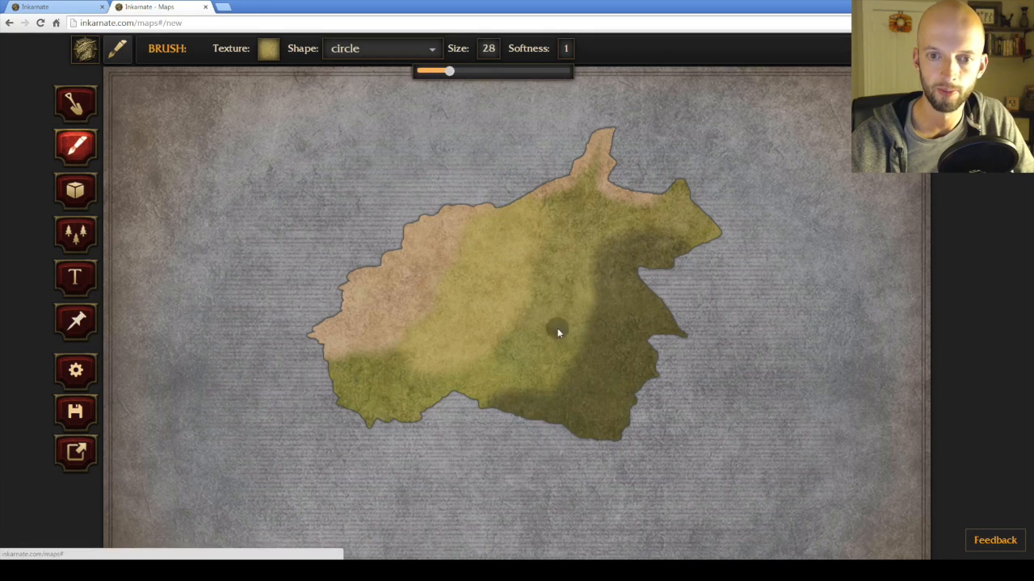
{"action": "mouse_move", "coordinate": [541, 337]}
{"action": "left_mouse_down"}
{"action": "mouse_move", "coordinate": [524, 318]}
{"action": "mouse_move", "coordinate": [517, 330]}
{"action": "left_mouse_up"}
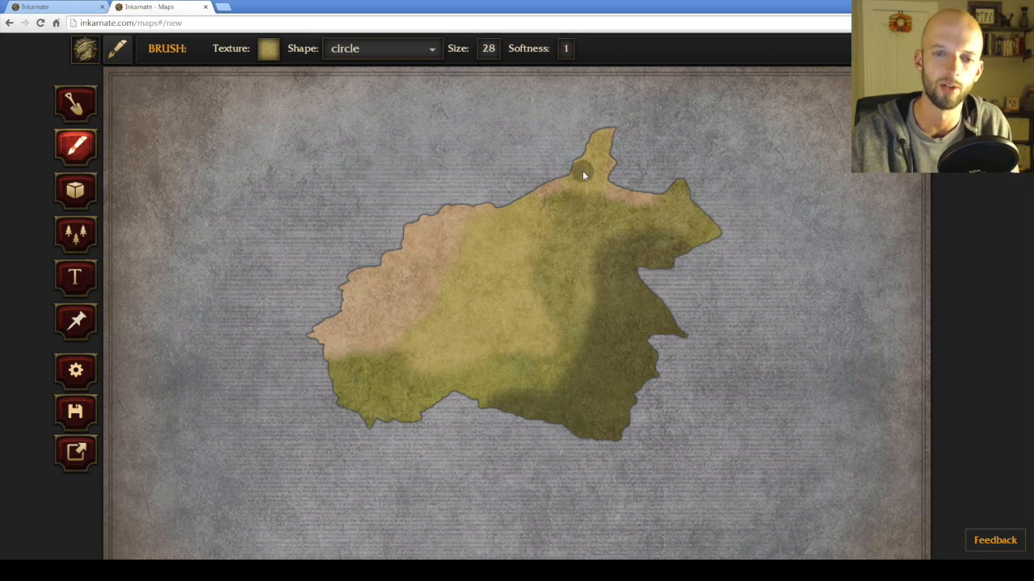
Repaint the northern peninsula and its base with the Desert texture at brush size 28.
{"action": "left_click", "coordinate": [268, 49]}
{"action": "left_click", "coordinate": [229, 268]}
{"action": "left_click_drag", "start_coordinate": [570, 131], "coordinate": [626, 135]}
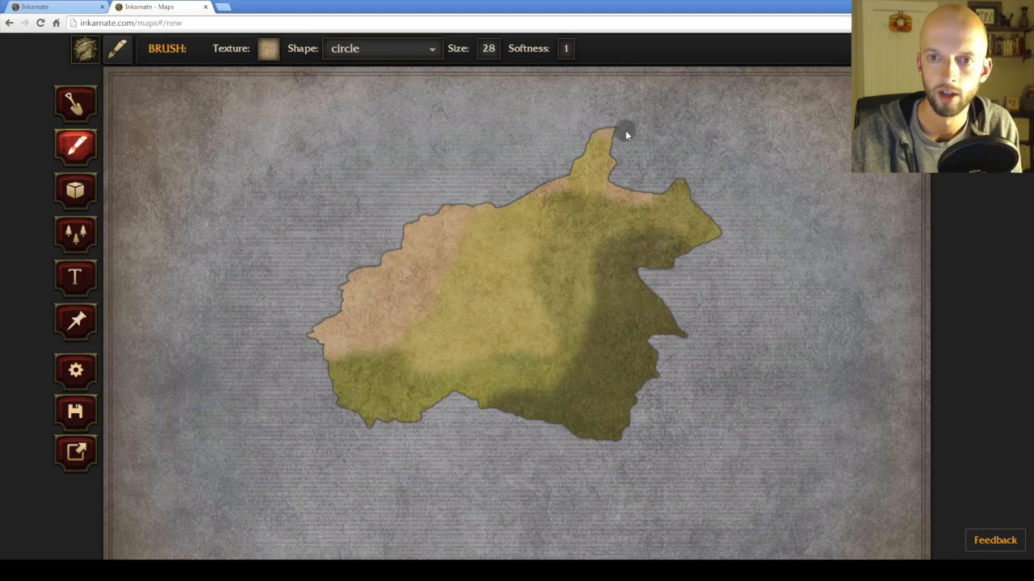
{"action": "left_click_drag", "start_coordinate": [563, 165], "coordinate": [608, 171]}
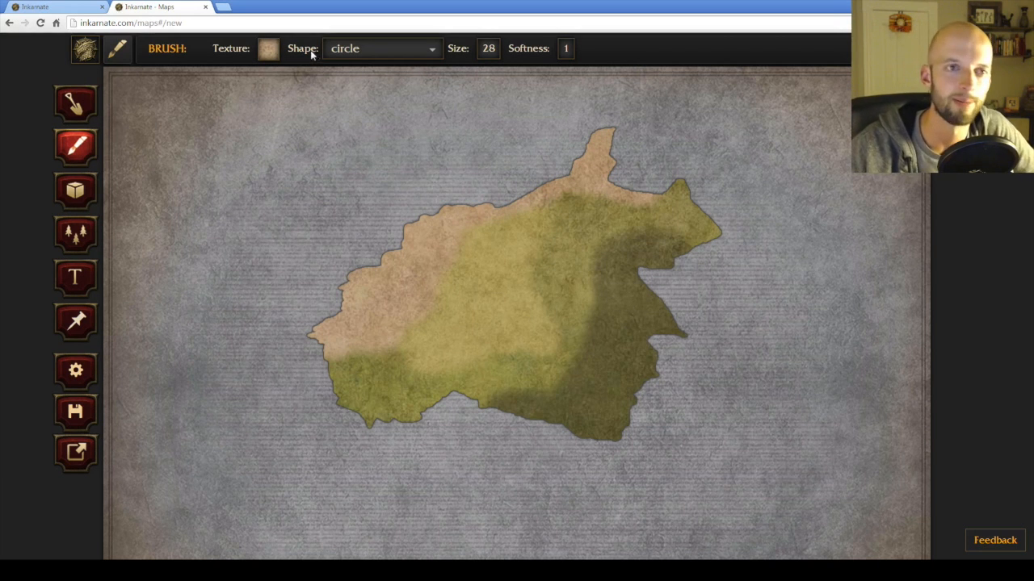
Examine the brush textures, including Roads, and the list of placeable map objects.
{"action": "left_click", "coordinate": [268, 49]}
{"action": "left_click", "coordinate": [268, 344]}
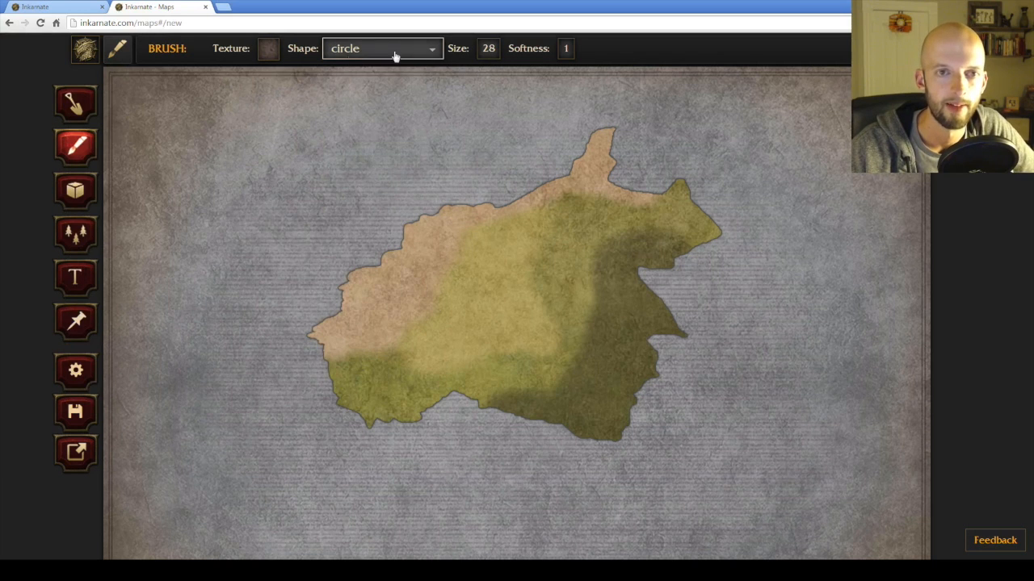
{"action": "left_click", "coordinate": [268, 50]}
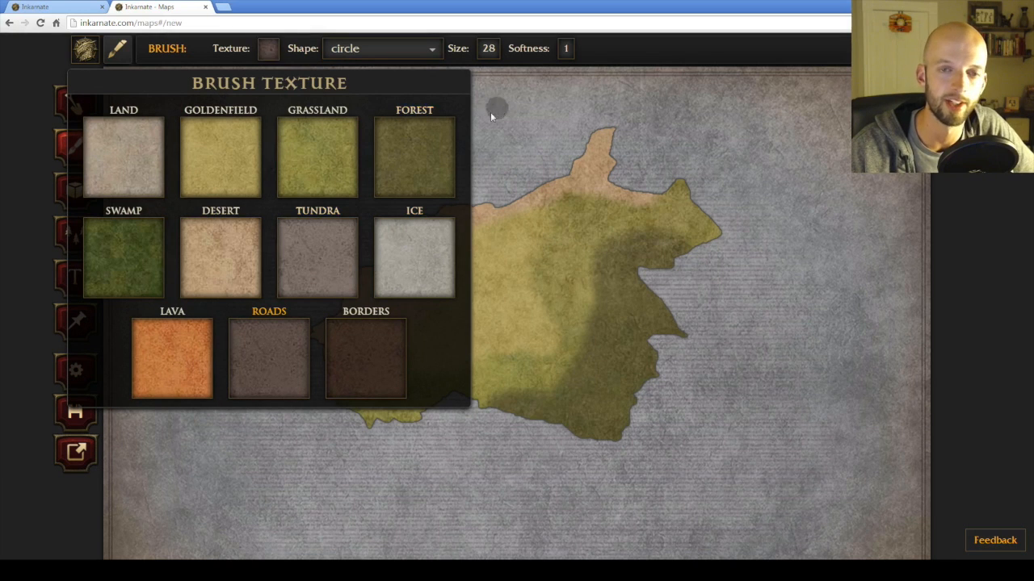
{"action": "left_click", "coordinate": [270, 51]}
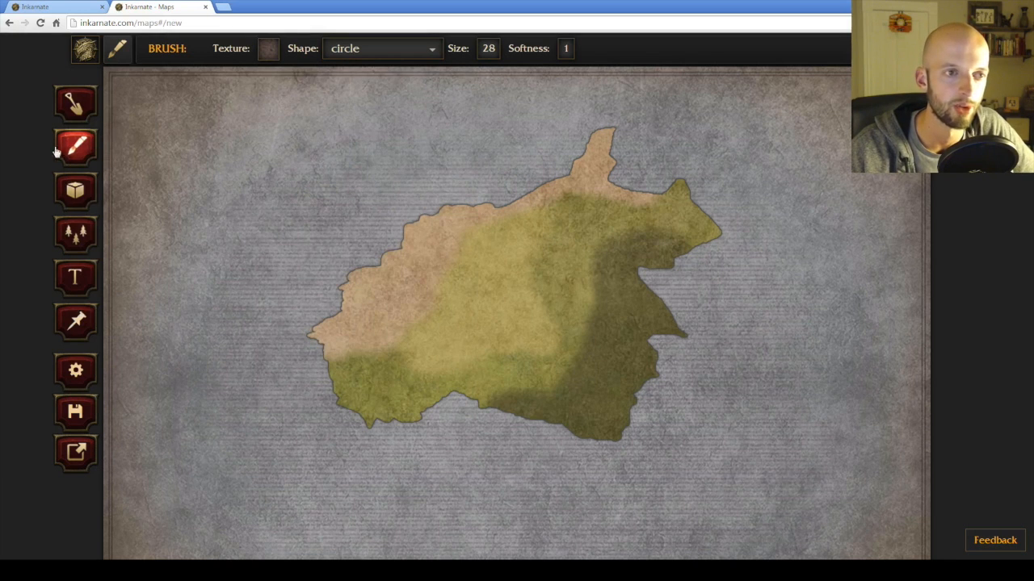
{"action": "left_click", "coordinate": [78, 192]}
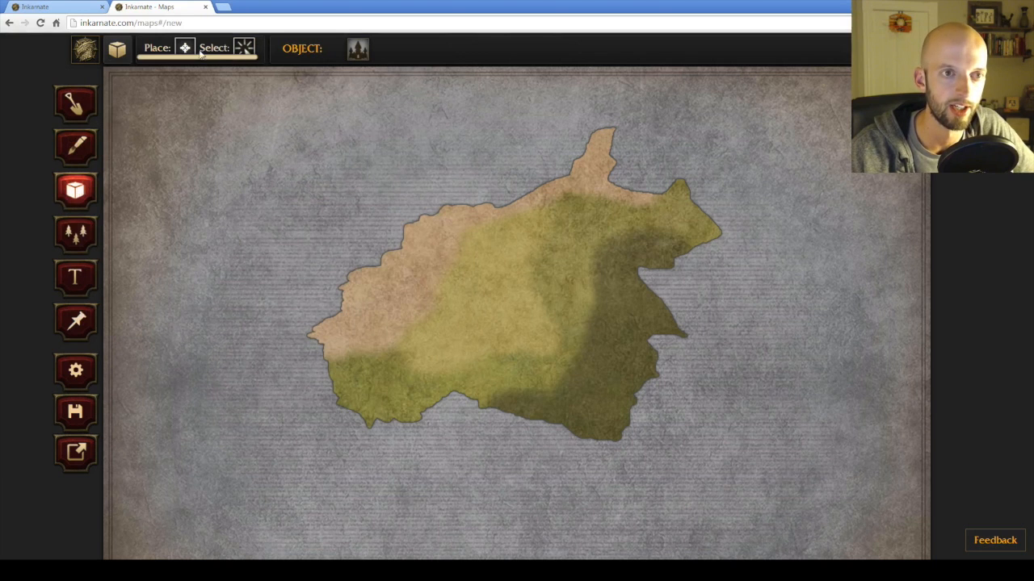
{"action": "left_click", "coordinate": [360, 51]}
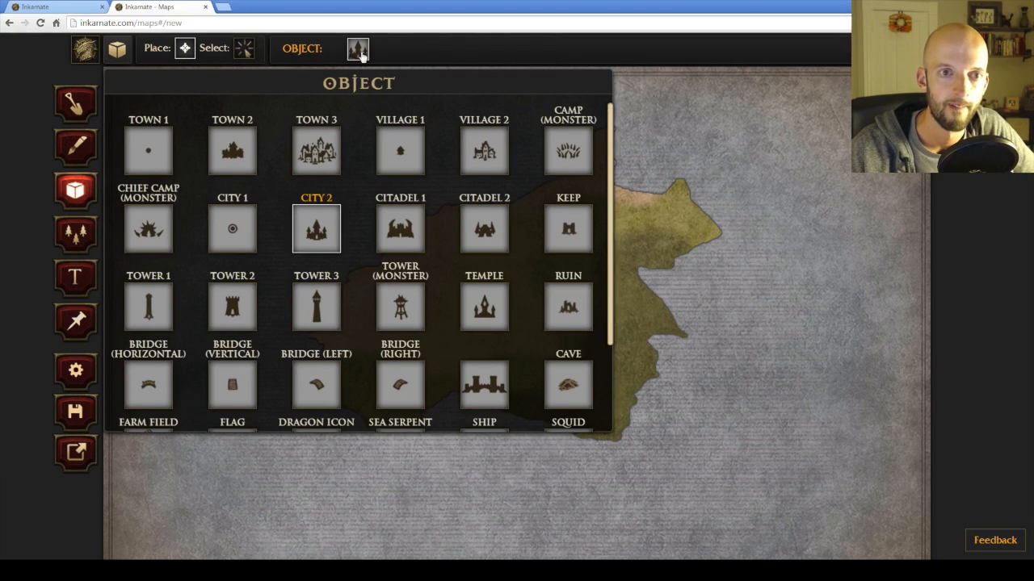
{"action": "left_click", "coordinate": [442, 52]}
Place two ranges with the Mountains pattern that run north to south through the landmass's east-central part and meet in the south.
{"action": "left_click", "coordinate": [75, 233]}
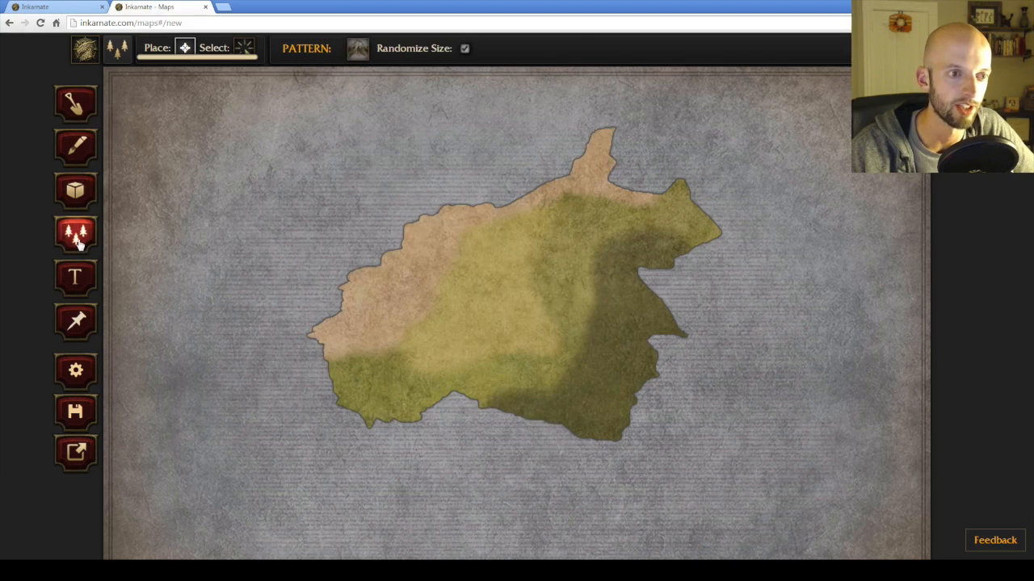
{"action": "left_click", "coordinate": [363, 51]}
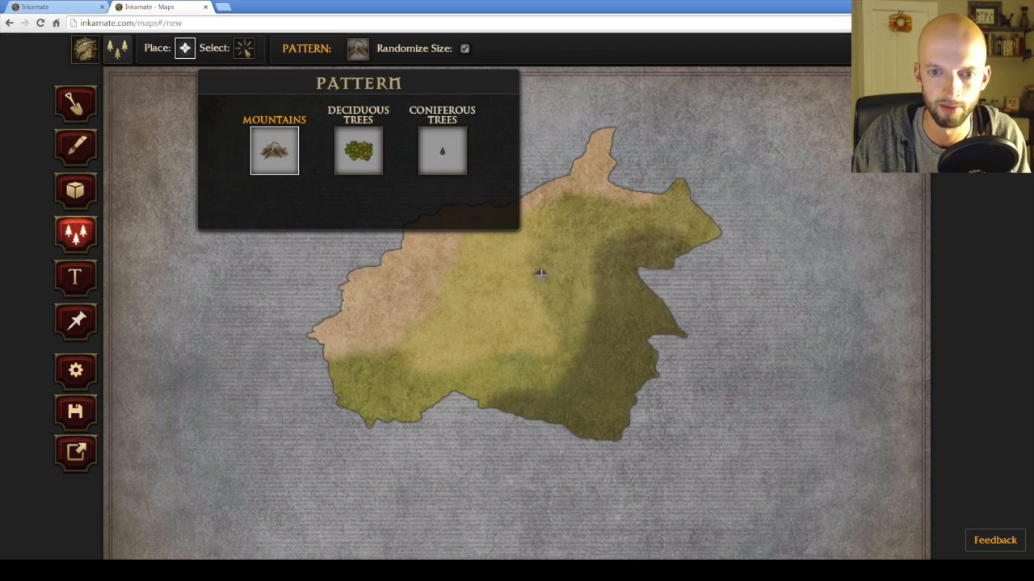
{"action": "mouse_move", "coordinate": [540, 273]}
{"action": "left_mouse_down"}
{"action": "mouse_move", "coordinate": [546, 310]}
{"action": "mouse_move", "coordinate": [565, 340]}
{"action": "mouse_move", "coordinate": [549, 325]}
{"action": "mouse_move", "coordinate": [572, 365]}
{"action": "mouse_move", "coordinate": [562, 386]}
{"action": "mouse_move", "coordinate": [579, 397]}
{"action": "mouse_move", "coordinate": [571, 390]}
{"action": "mouse_move", "coordinate": [612, 329]}
{"action": "mouse_move", "coordinate": [595, 372]}
{"action": "mouse_move", "coordinate": [611, 334]}
{"action": "mouse_move", "coordinate": [613, 240]}
{"action": "left_mouse_up"}
{"action": "mouse_move", "coordinate": [599, 327]}
{"action": "left_mouse_down"}
{"action": "mouse_move", "coordinate": [576, 349]}
{"action": "mouse_move", "coordinate": [604, 297]}
{"action": "left_mouse_up"}
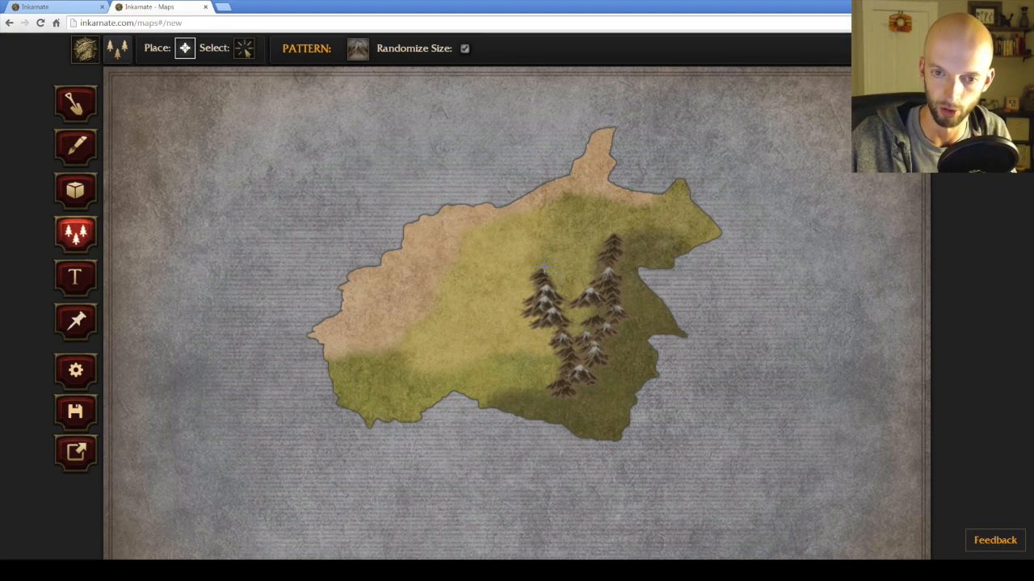
{"action": "left_click_drag", "start_coordinate": [543, 276], "coordinate": [542, 240]}
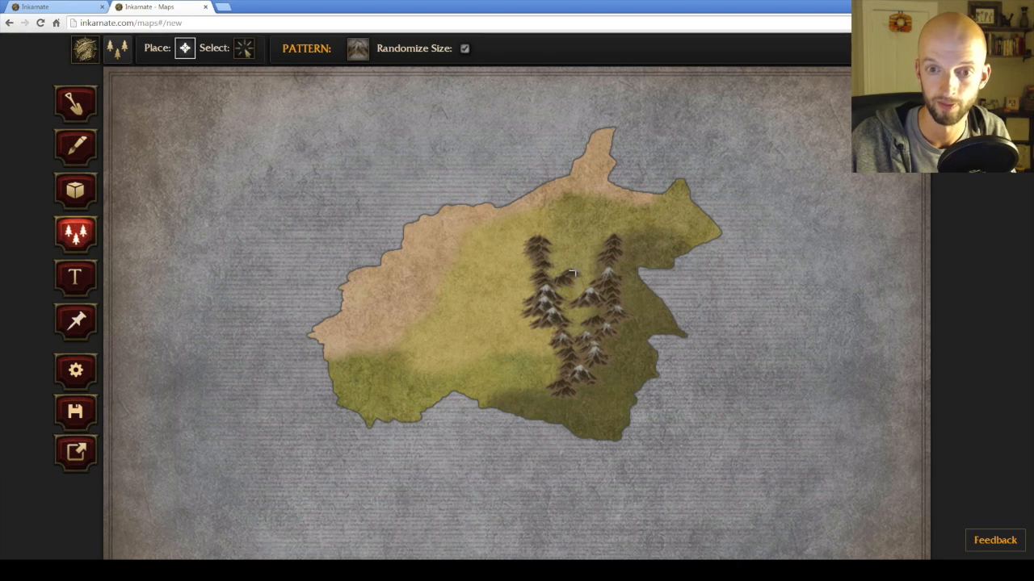
Extend the Mountains pattern from the base of the western range down to the landmass's southern tip.
{"action": "mouse_move", "coordinate": [561, 396]}
{"action": "left_mouse_down"}
{"action": "mouse_move", "coordinate": [584, 423]}
{"action": "mouse_move", "coordinate": [615, 433]}
{"action": "left_mouse_up"}
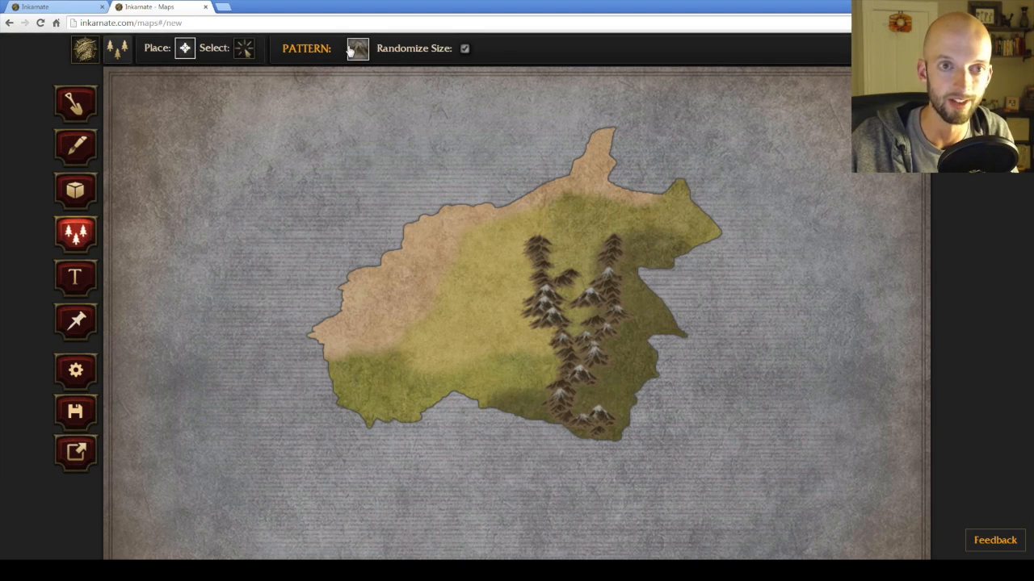
Sculpt two small islands off the southeastern coast in add mode at size 13.
{"action": "left_click", "coordinate": [75, 102]}
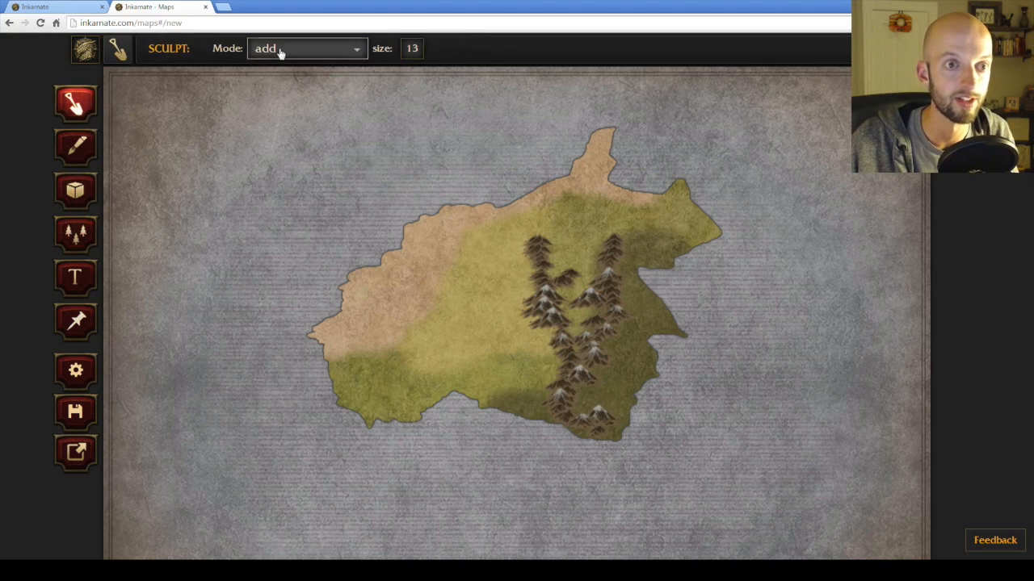
{"action": "left_click", "coordinate": [279, 52]}
{"action": "left_click", "coordinate": [279, 73]}
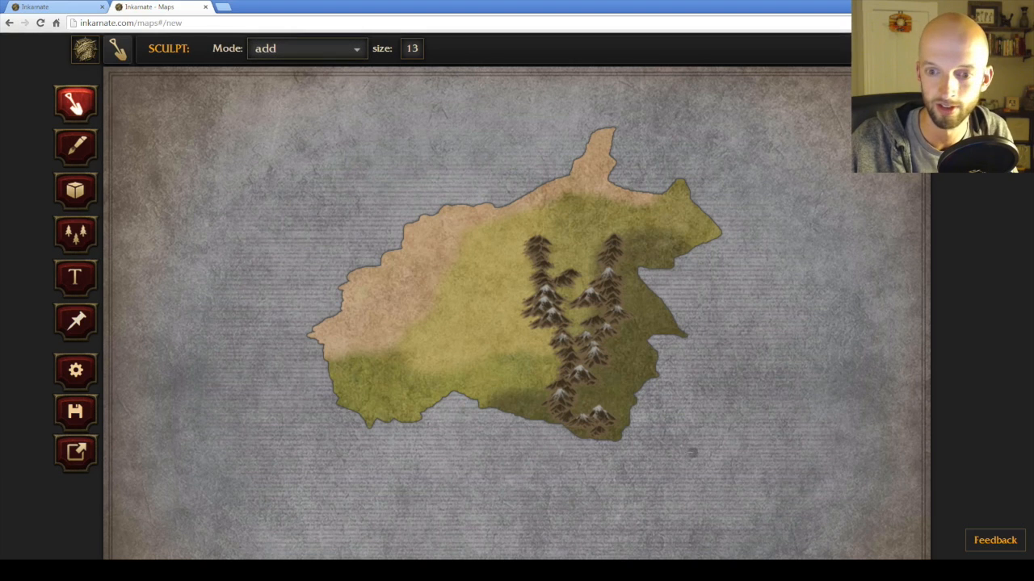
{"action": "left_click", "coordinate": [649, 446]}
{"action": "left_click", "coordinate": [672, 455]}
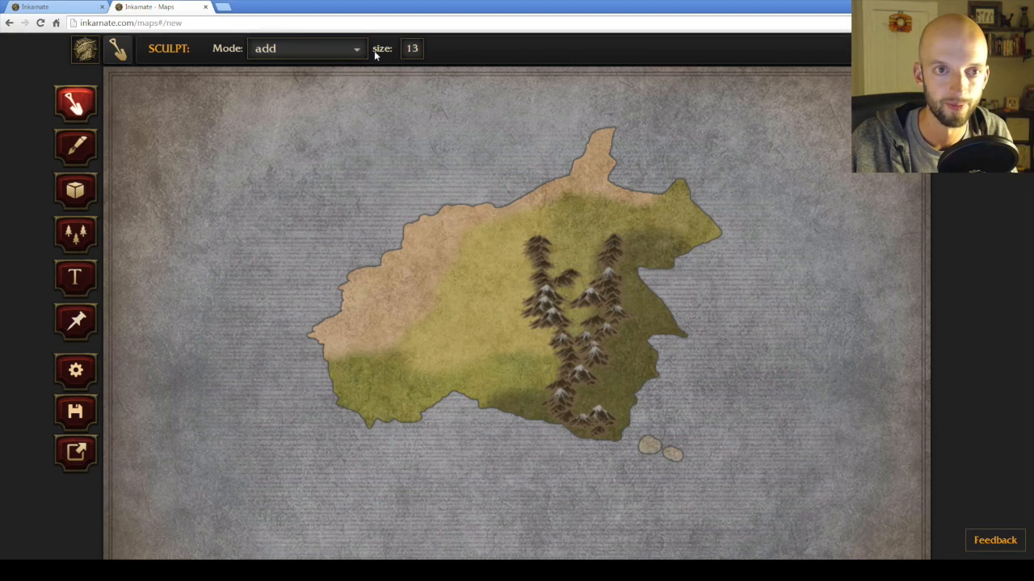
Sculpt a third small island east of the other two in add mode at size 7.
{"action": "left_click", "coordinate": [411, 48]}
{"action": "left_click_drag", "start_coordinate": [360, 76], "coordinate": [345, 72]}
{"action": "scroll", "coordinate": [703, 478], "scroll_direction": "up", "scroll_amount": 3}
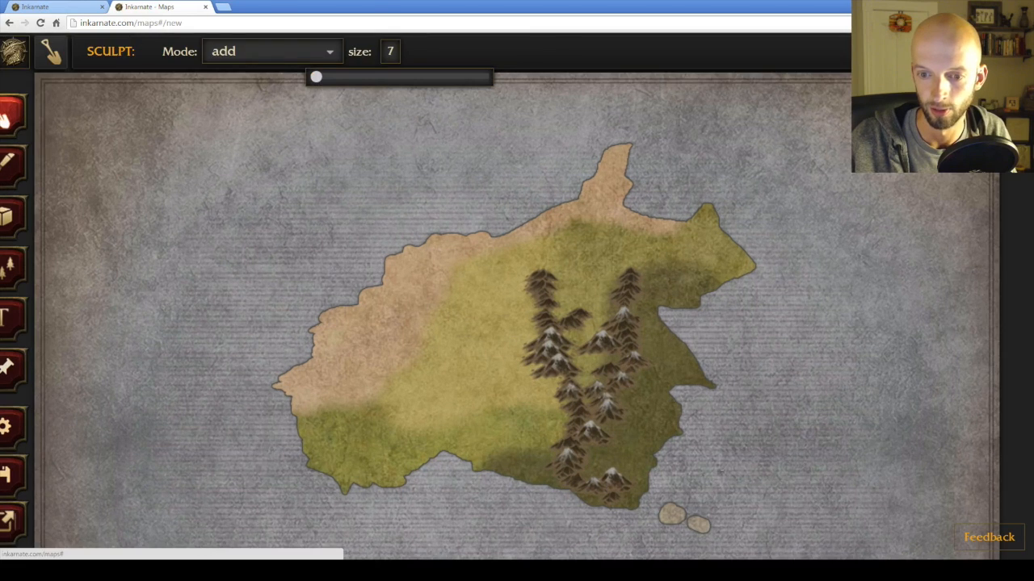
{"action": "scroll", "coordinate": [784, 433], "scroll_direction": "down", "scroll_amount": 1}
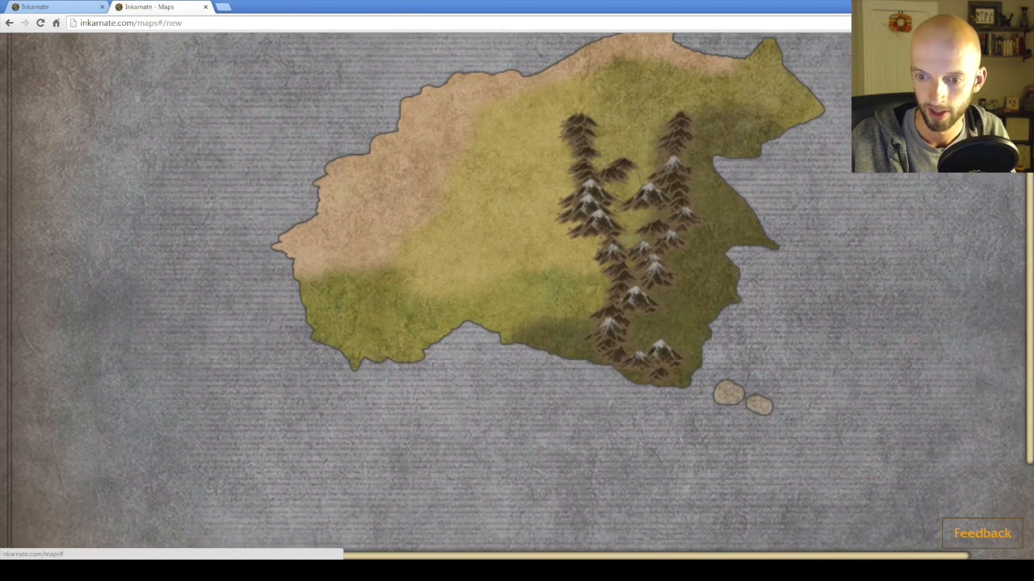
{"action": "mouse_move", "coordinate": [796, 395]}
{"action": "left_mouse_down"}
{"action": "mouse_move", "coordinate": [818, 384]}
{"action": "mouse_move", "coordinate": [793, 400]}
{"action": "mouse_move", "coordinate": [772, 395]}
{"action": "left_mouse_up"}
{"action": "scroll", "coordinate": [567, 136], "scroll_direction": "up", "scroll_amount": 4}
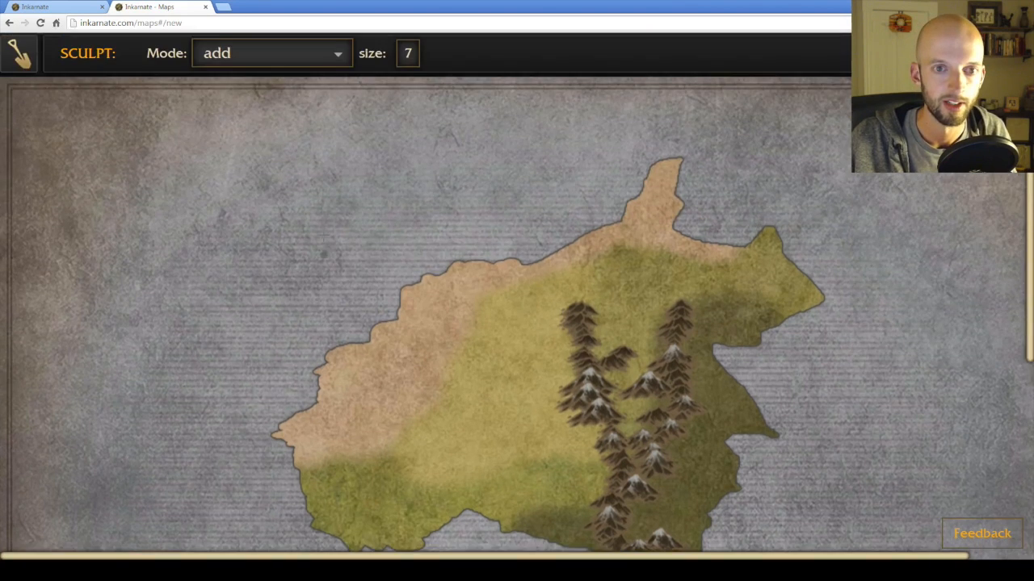
Roughen the coastlines of the three small islands in subtract mode at size 3.
{"action": "left_click", "coordinate": [407, 58]}
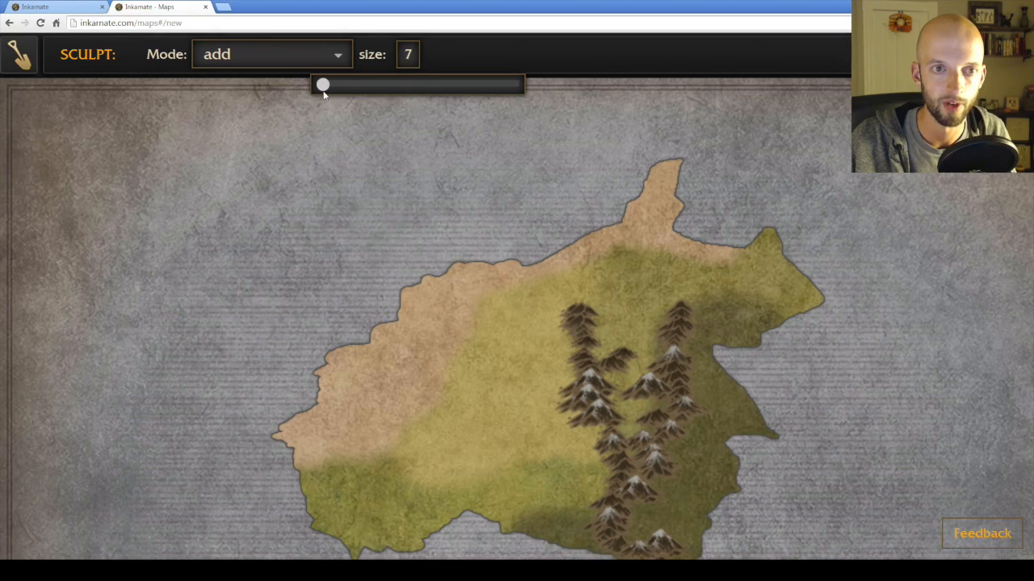
{"action": "left_click_drag", "start_coordinate": [322, 87], "coordinate": [316, 86]}
{"action": "scroll", "coordinate": [727, 428], "scroll_direction": "down", "scroll_amount": 3}
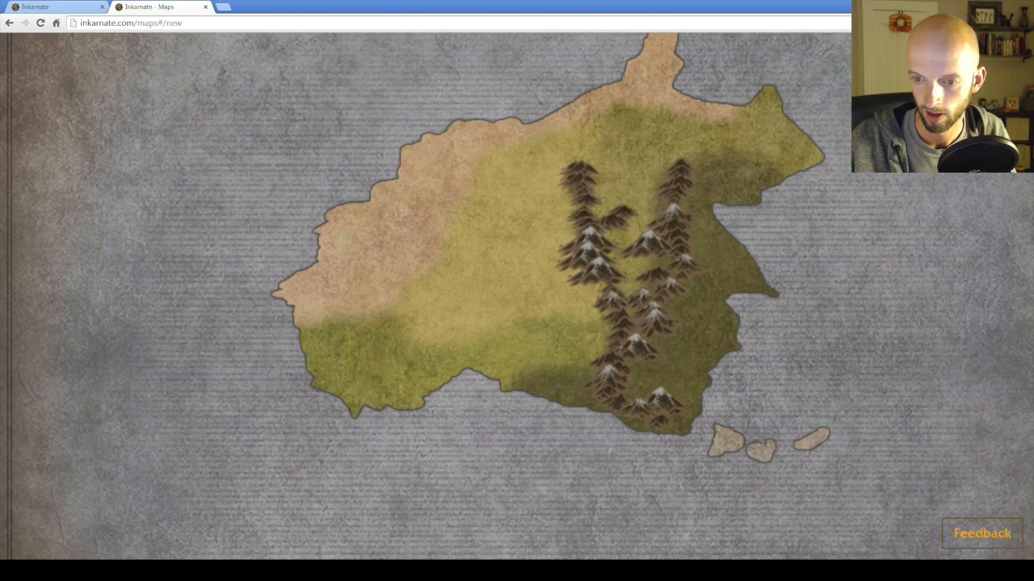
{"action": "left_click_drag", "start_coordinate": [761, 454], "coordinate": [769, 436]}
{"action": "key", "text": "ctrl+minus"}
{"action": "key", "text": "ctrl+plus"}
{"action": "key", "text": "ctrl+minus"}
{"action": "key", "text": "ctrl+minus"}
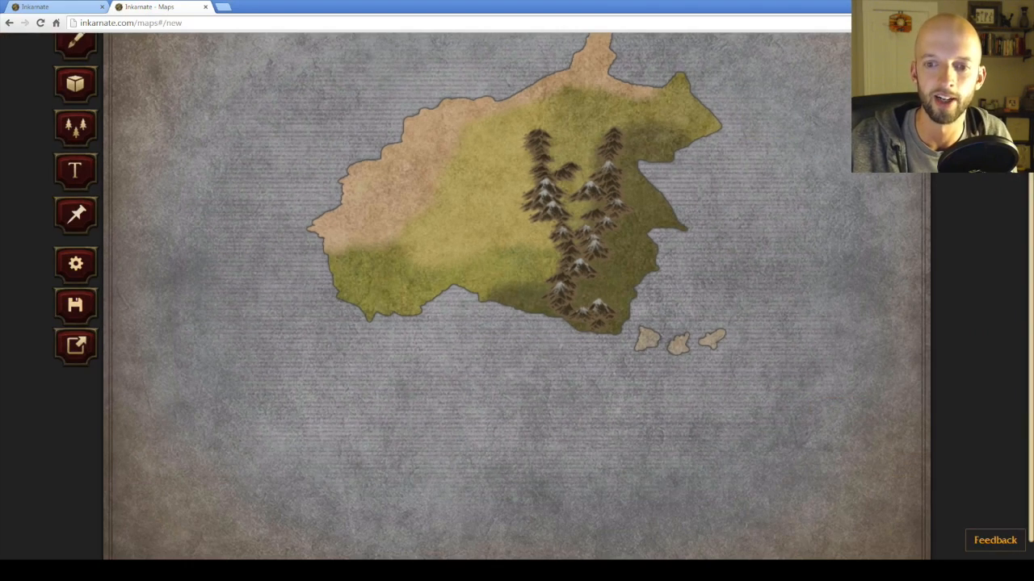
{"action": "key", "text": "ctrl+plus"}
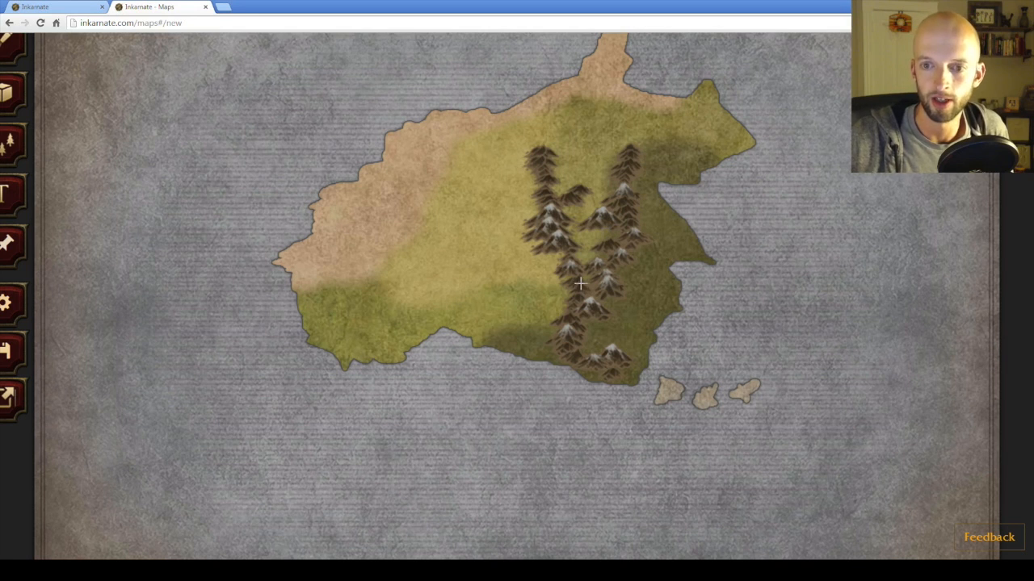
{"action": "key", "text": "ctrl+minus"}
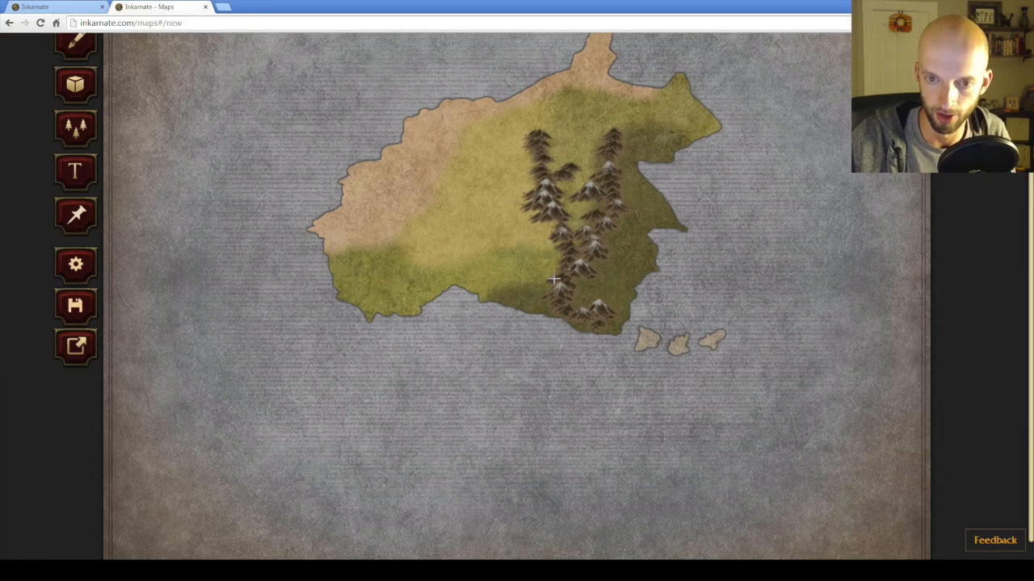
Select individual mountains in both ranges, and move the small one between them slightly southwest against the western range.
{"action": "scroll", "coordinate": [555, 284], "scroll_direction": "up", "scroll_amount": 1}
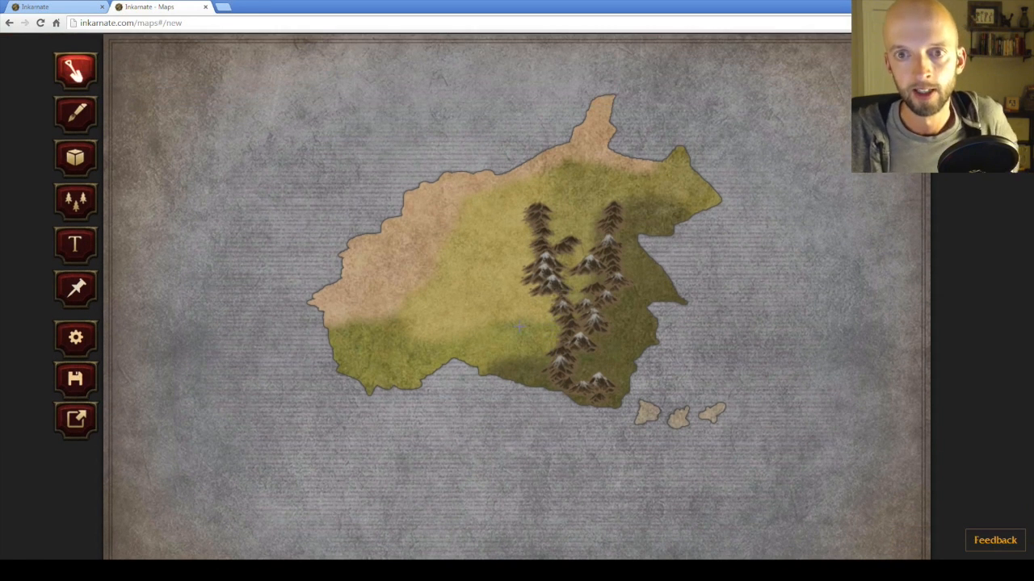
{"action": "scroll", "coordinate": [309, 80], "scroll_direction": "up", "scroll_amount": 1}
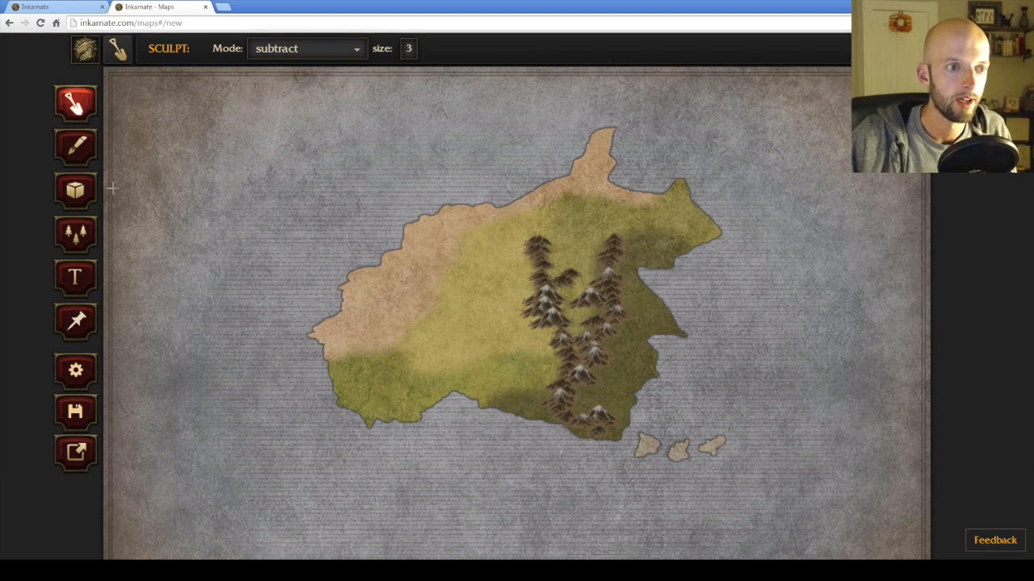
{"action": "left_click", "coordinate": [77, 237]}
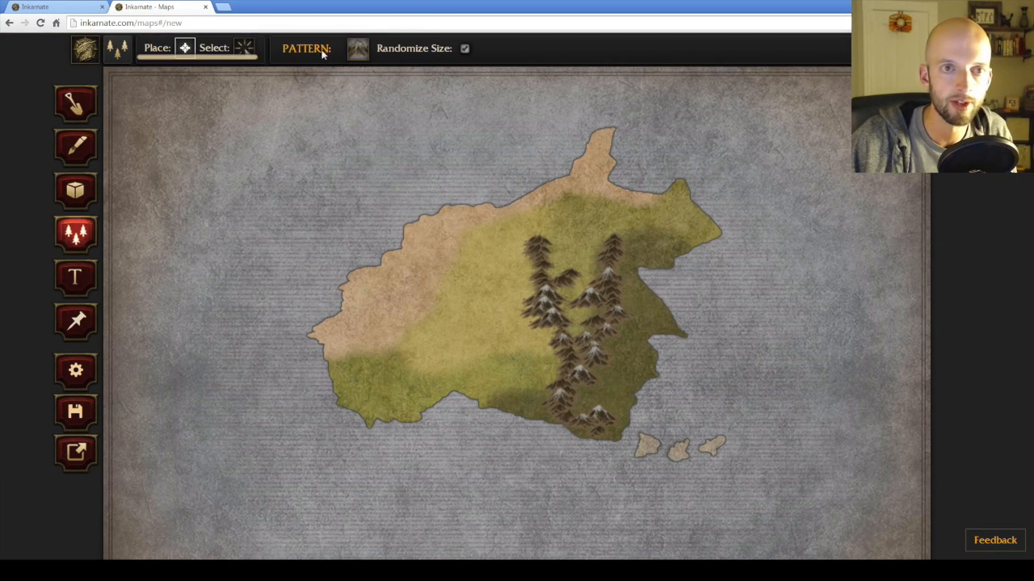
{"action": "left_click", "coordinate": [244, 48]}
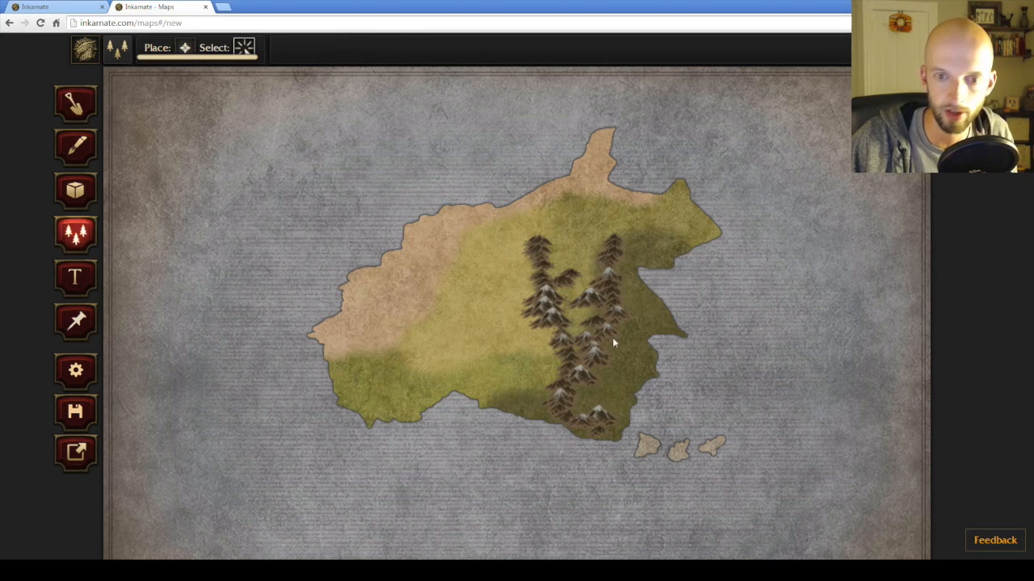
{"action": "left_click", "coordinate": [591, 303]}
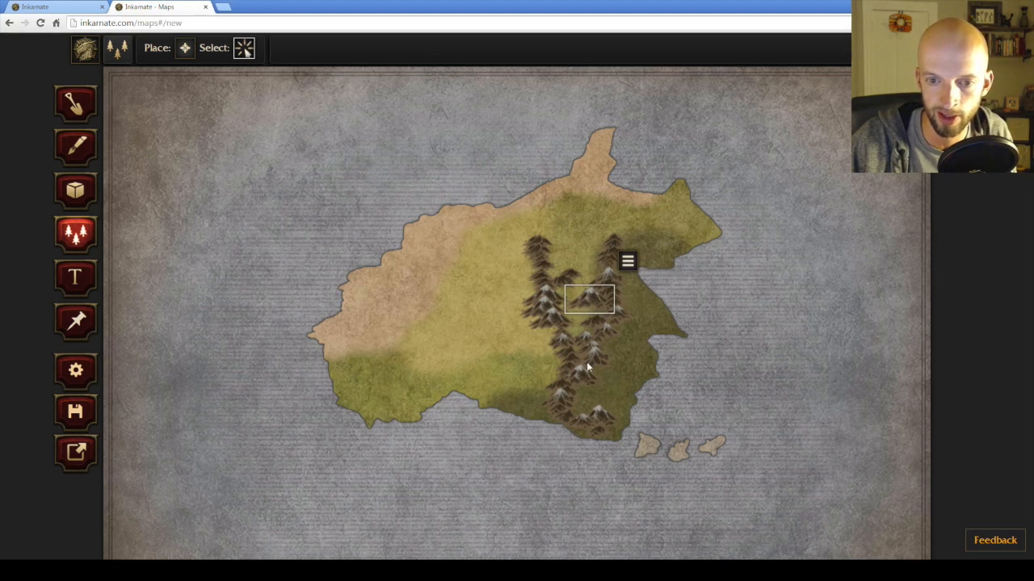
{"action": "left_click", "coordinate": [605, 332]}
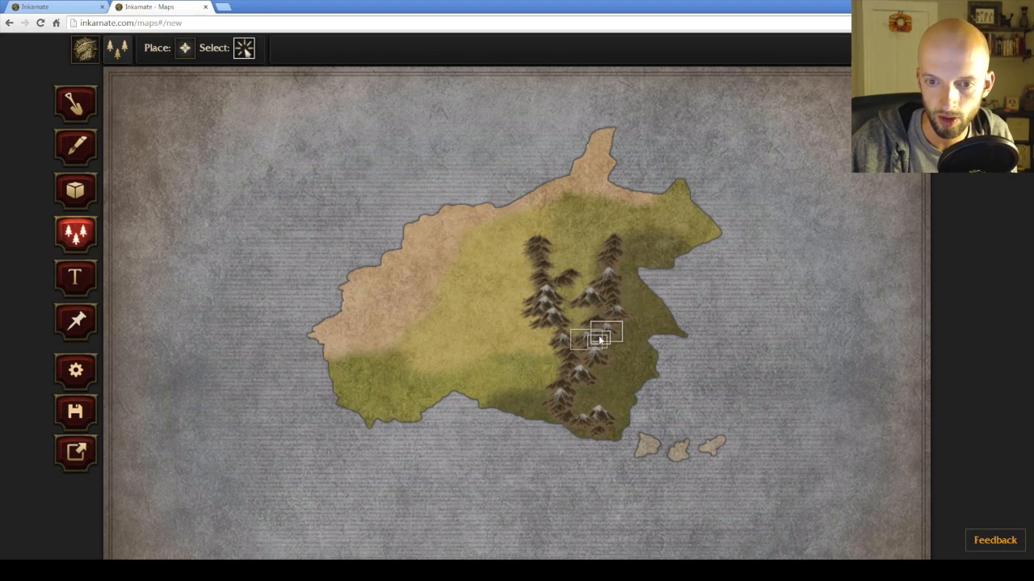
{"action": "left_click", "coordinate": [555, 322]}
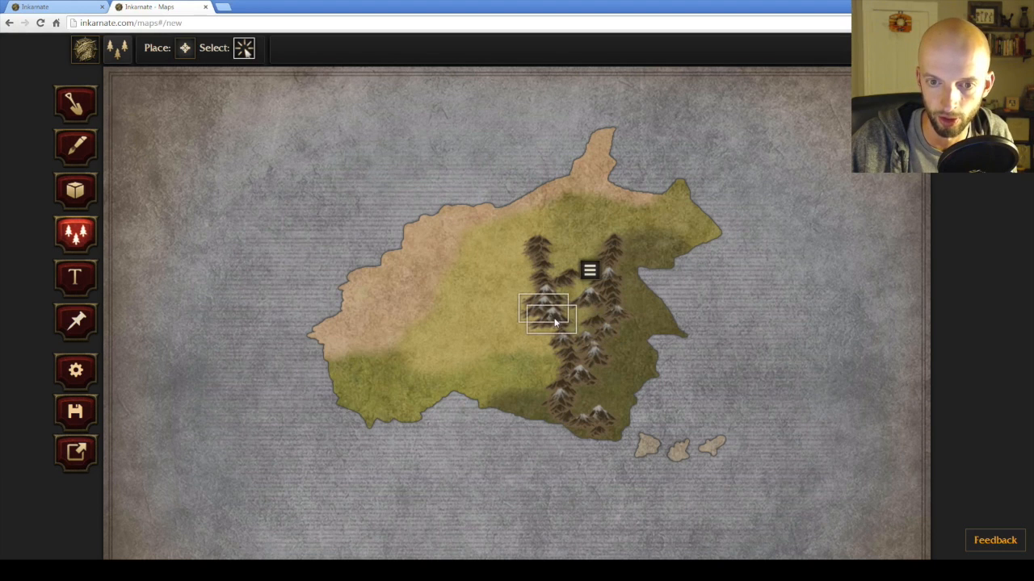
{"action": "left_click", "coordinate": [559, 332]}
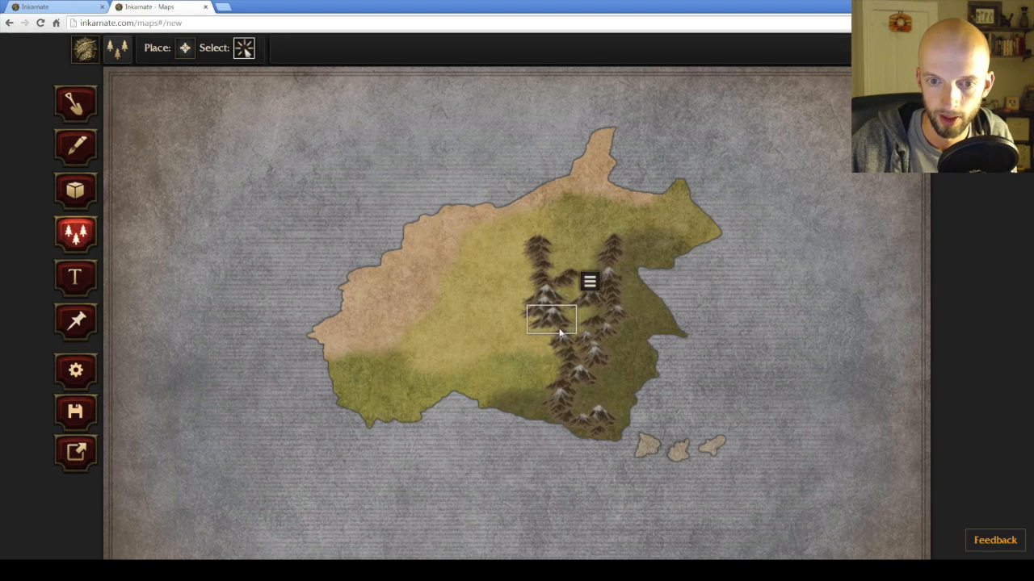
{"action": "left_click", "coordinate": [569, 385]}
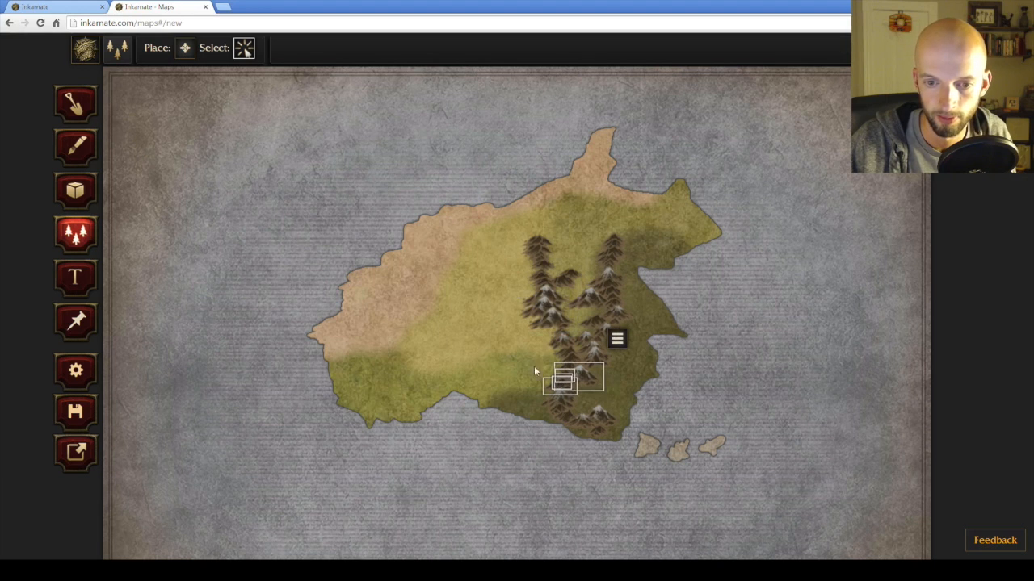
{"action": "left_click", "coordinate": [536, 239]}
{"action": "left_click", "coordinate": [572, 274]}
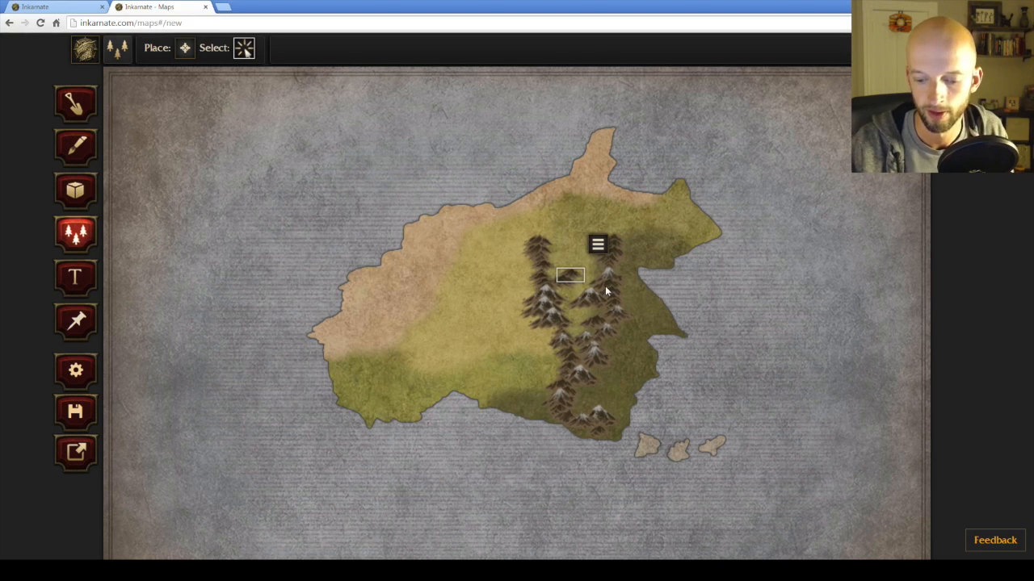
{"action": "key", "text": "Escape"}
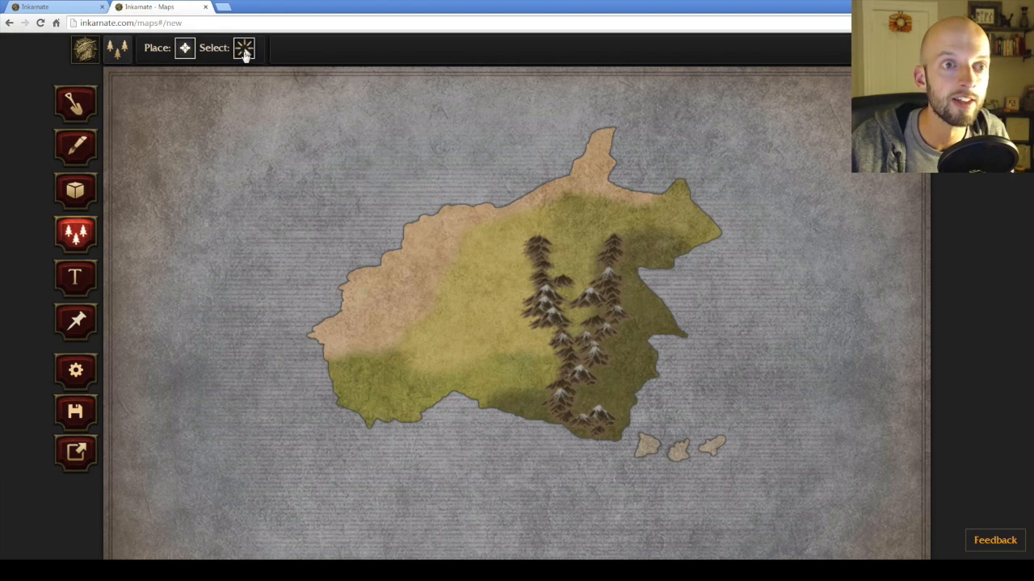
Place Coniferous Trees throughout the eastern forest area and between the northern ends of the two mountain ranges.
{"action": "left_click", "coordinate": [184, 48]}
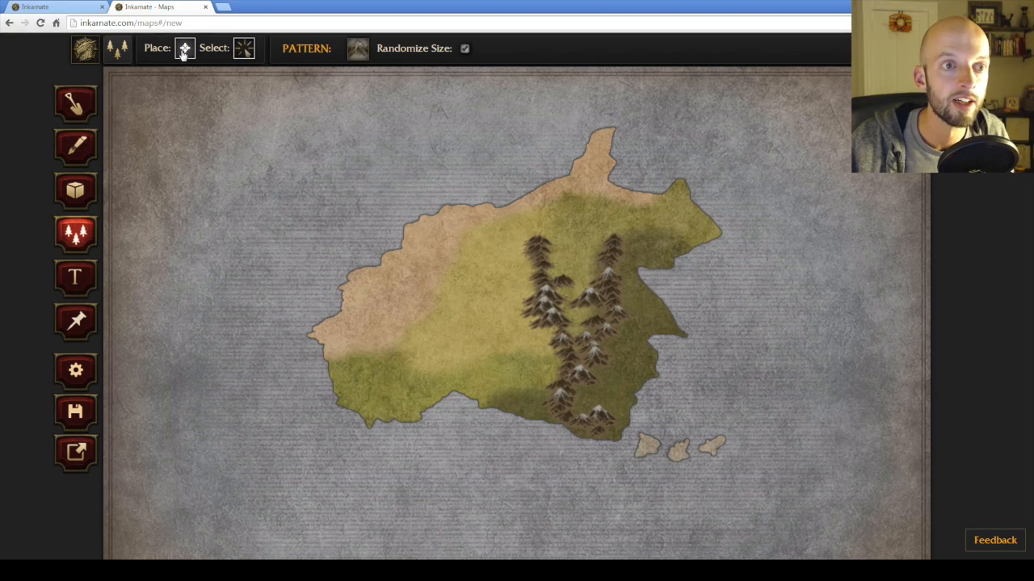
{"action": "left_click", "coordinate": [358, 50]}
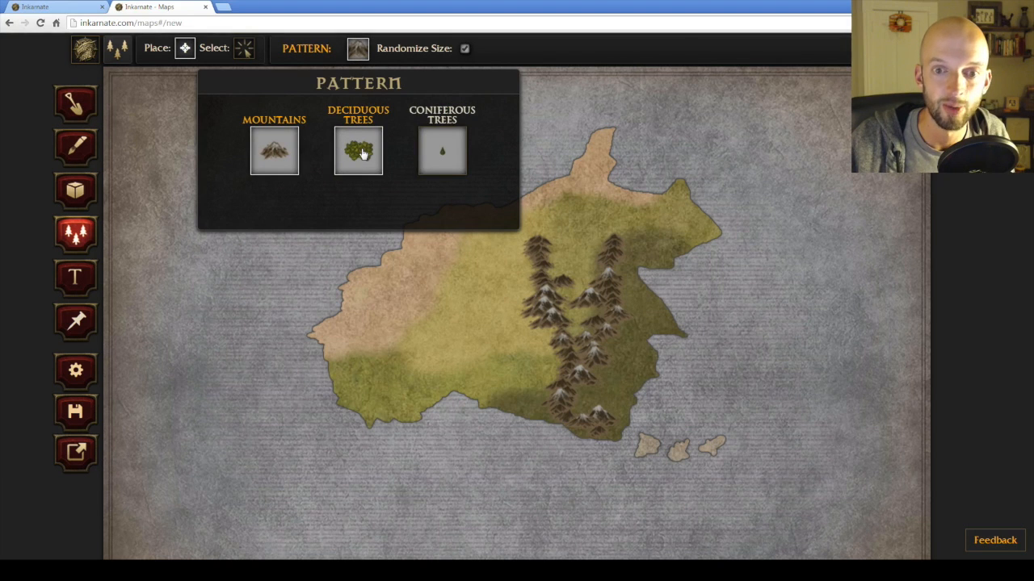
{"action": "left_click", "coordinate": [436, 155]}
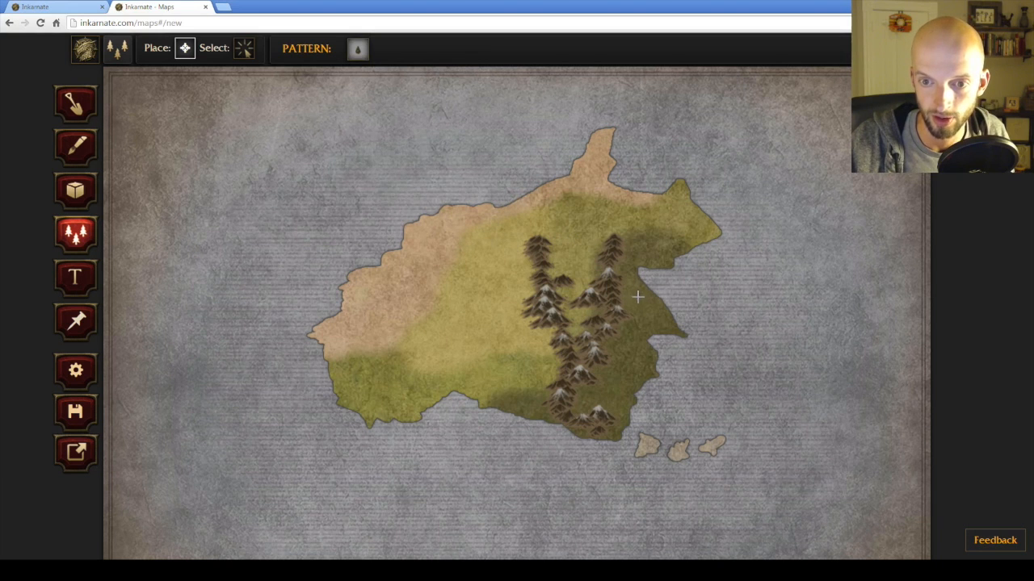
{"action": "key", "text": "ctrl+plus"}
{"action": "key", "text": "ctrl+plus"}
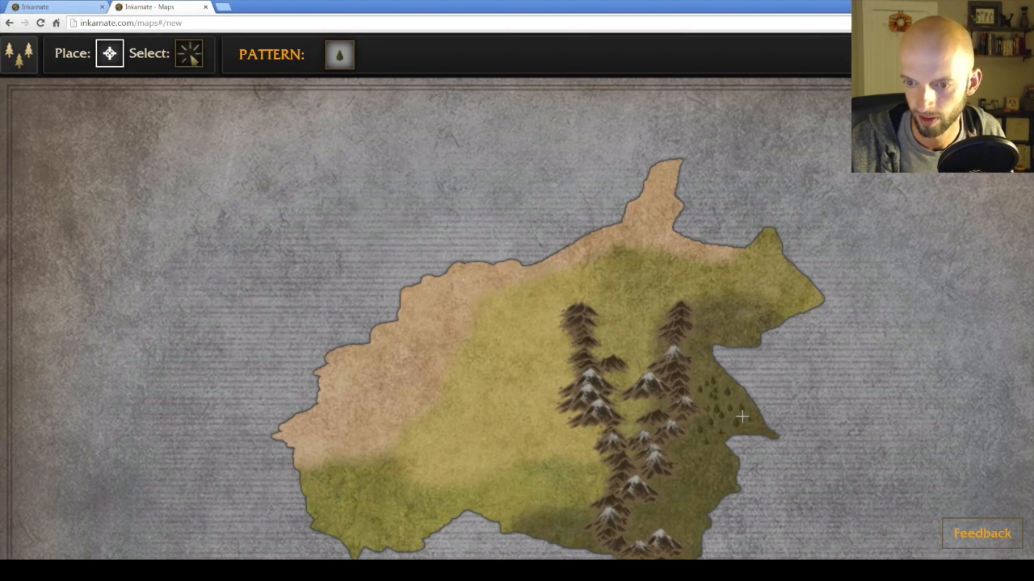
{"action": "mouse_move", "coordinate": [693, 458]}
{"action": "left_mouse_down"}
{"action": "mouse_move", "coordinate": [717, 460]}
{"action": "mouse_move", "coordinate": [690, 445]}
{"action": "mouse_move", "coordinate": [717, 464]}
{"action": "mouse_move", "coordinate": [703, 483]}
{"action": "mouse_move", "coordinate": [686, 474]}
{"action": "mouse_move", "coordinate": [709, 473]}
{"action": "mouse_move", "coordinate": [703, 491]}
{"action": "mouse_move", "coordinate": [730, 391]}
{"action": "mouse_move", "coordinate": [717, 420]}
{"action": "mouse_move", "coordinate": [717, 381]}
{"action": "mouse_move", "coordinate": [751, 424]}
{"action": "mouse_move", "coordinate": [718, 408]}
{"action": "mouse_move", "coordinate": [703, 444]}
{"action": "mouse_move", "coordinate": [744, 423]}
{"action": "left_mouse_up"}
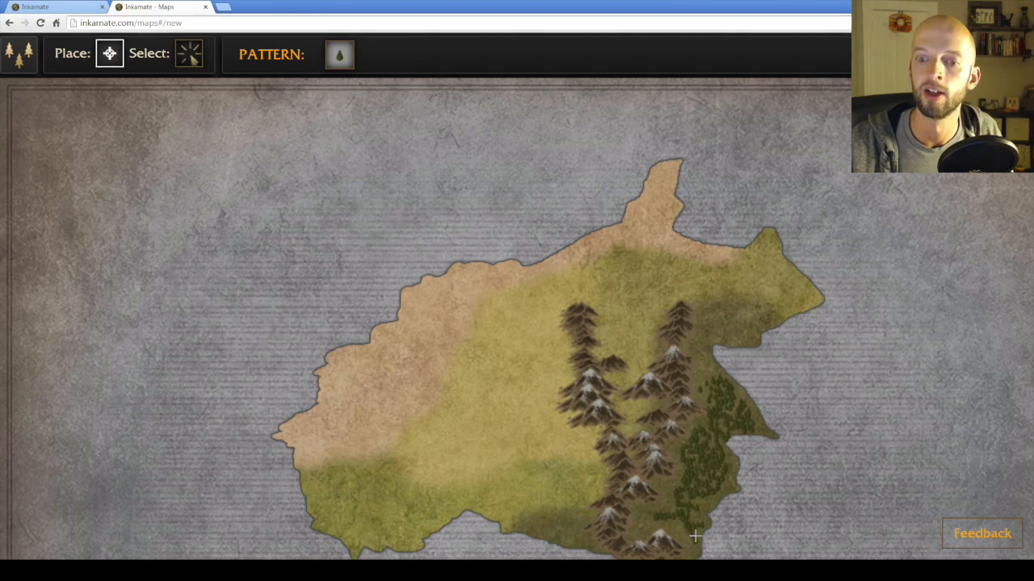
{"action": "mouse_move", "coordinate": [653, 308]}
{"action": "left_mouse_down"}
{"action": "mouse_move", "coordinate": [641, 350]}
{"action": "mouse_move", "coordinate": [639, 302]}
{"action": "mouse_move", "coordinate": [642, 354]}
{"action": "mouse_move", "coordinate": [661, 289]}
{"action": "mouse_move", "coordinate": [674, 282]}
{"action": "mouse_move", "coordinate": [658, 306]}
{"action": "mouse_move", "coordinate": [670, 293]}
{"action": "mouse_move", "coordinate": [640, 307]}
{"action": "left_mouse_up"}
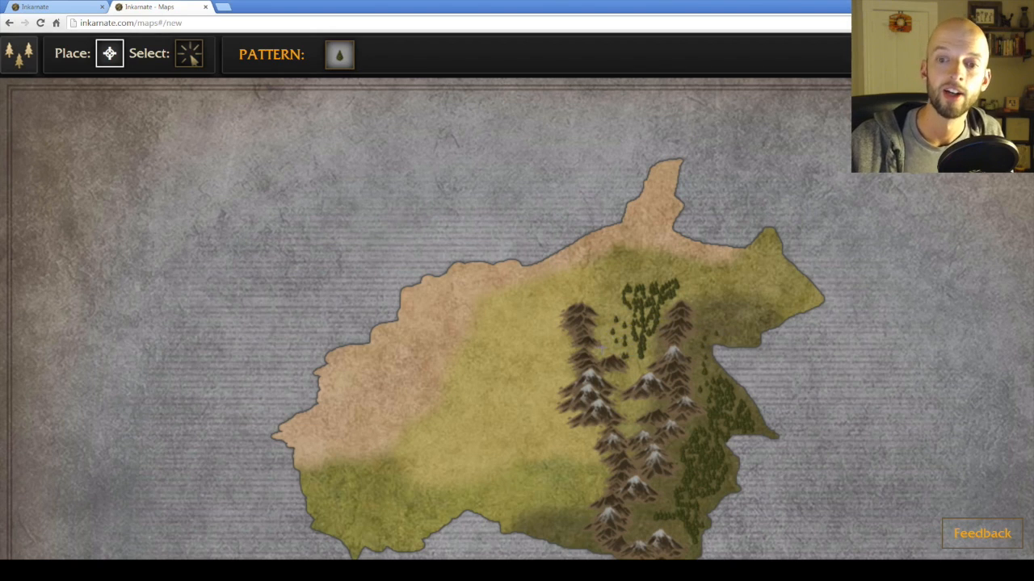
Place a dense oval forest with the Deciduous Trees pattern in the grassland just west of the western mountain range.
{"action": "scroll", "coordinate": [517, 291], "scroll_direction": "down", "scroll_amount": 3}
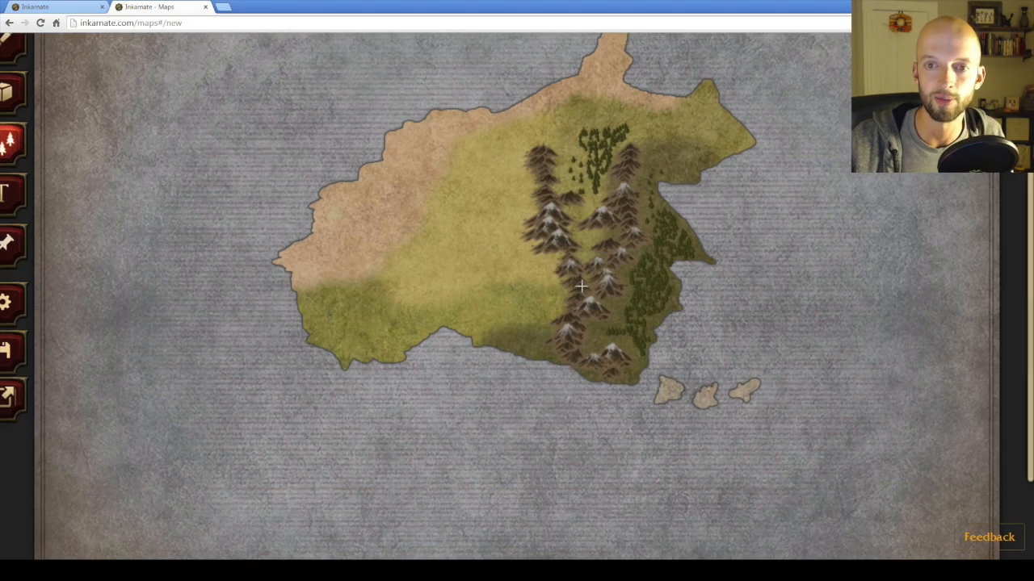
{"action": "scroll", "coordinate": [581, 285], "scroll_direction": "up", "scroll_amount": 2}
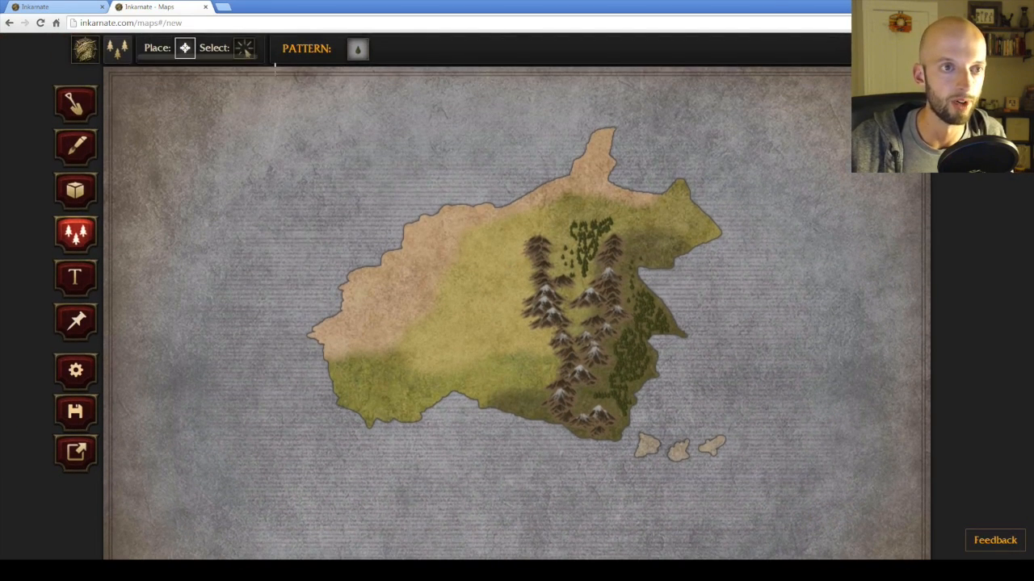
{"action": "left_click", "coordinate": [357, 48]}
{"action": "left_click", "coordinate": [357, 147]}
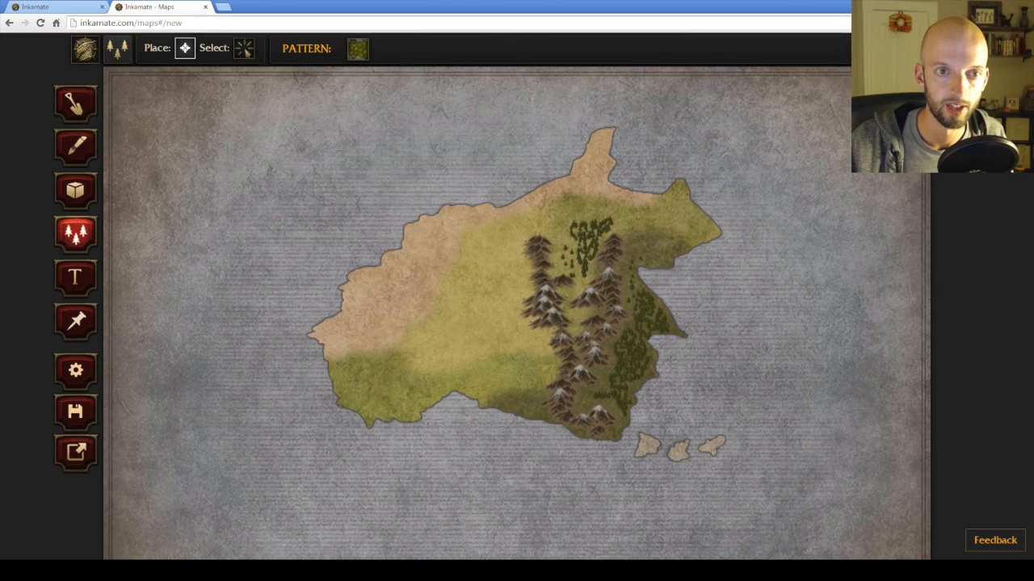
{"action": "left_click", "coordinate": [501, 291]}
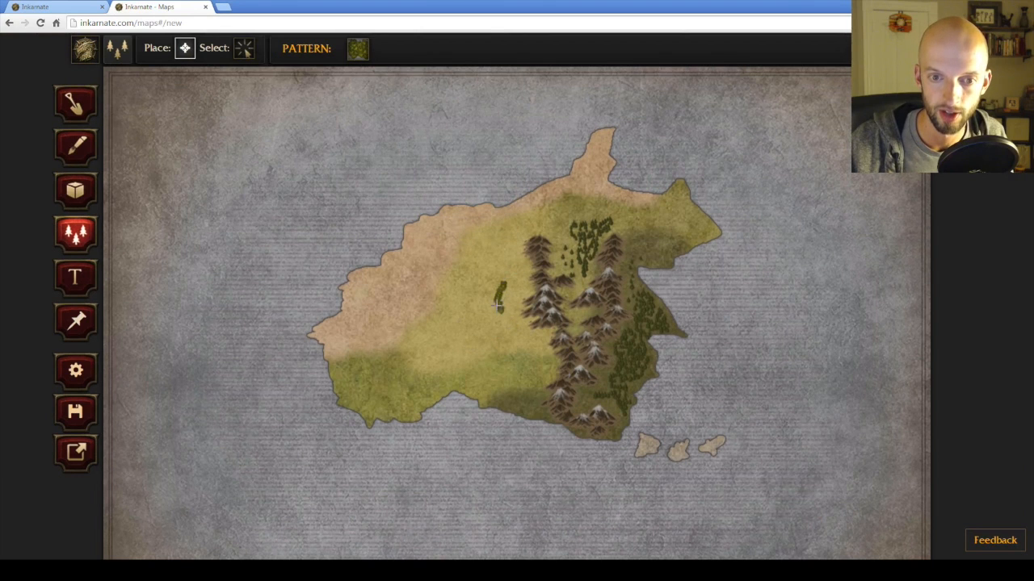
{"action": "left_click", "coordinate": [485, 293]}
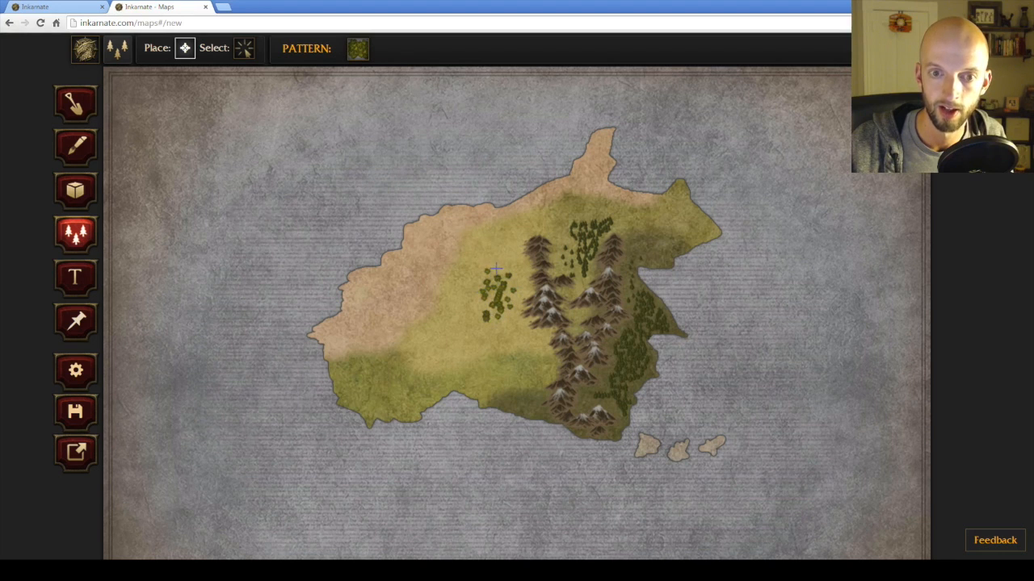
{"action": "mouse_move", "coordinate": [510, 275]}
{"action": "left_mouse_down"}
{"action": "mouse_move", "coordinate": [478, 323]}
{"action": "mouse_move", "coordinate": [497, 321]}
{"action": "mouse_move", "coordinate": [481, 310]}
{"action": "mouse_move", "coordinate": [499, 305]}
{"action": "mouse_move", "coordinate": [487, 327]}
{"action": "mouse_move", "coordinate": [514, 291]}
{"action": "mouse_move", "coordinate": [495, 290]}
{"action": "mouse_move", "coordinate": [510, 262]}
{"action": "mouse_move", "coordinate": [516, 285]}
{"action": "mouse_move", "coordinate": [487, 278]}
{"action": "left_mouse_up"}
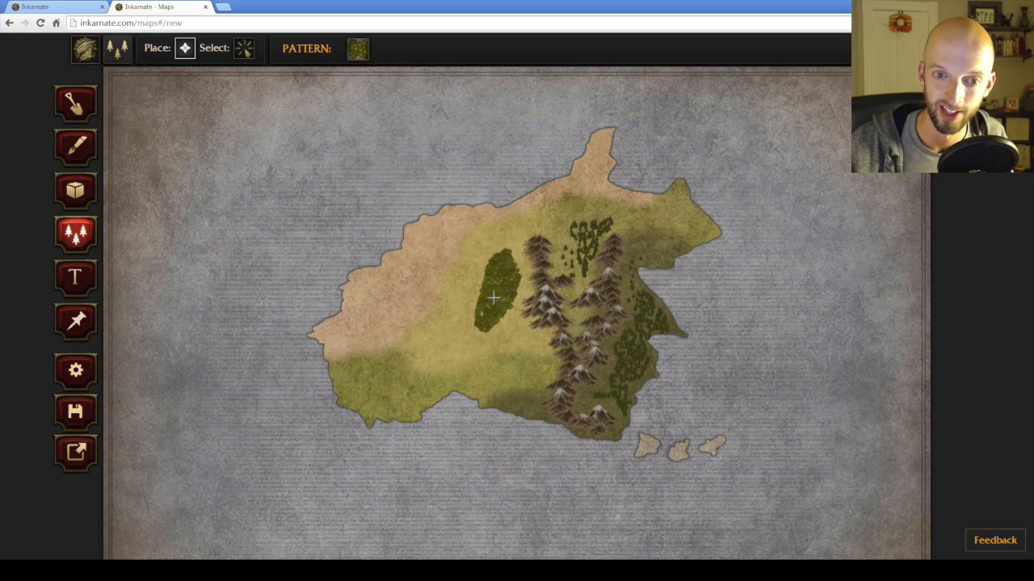
Extend the Deciduous Trees forest with a pointed northern tip and southeastern tail, and scatter trees along its western and southern edges.
{"action": "left_click_drag", "start_coordinate": [513, 284], "coordinate": [502, 320]}
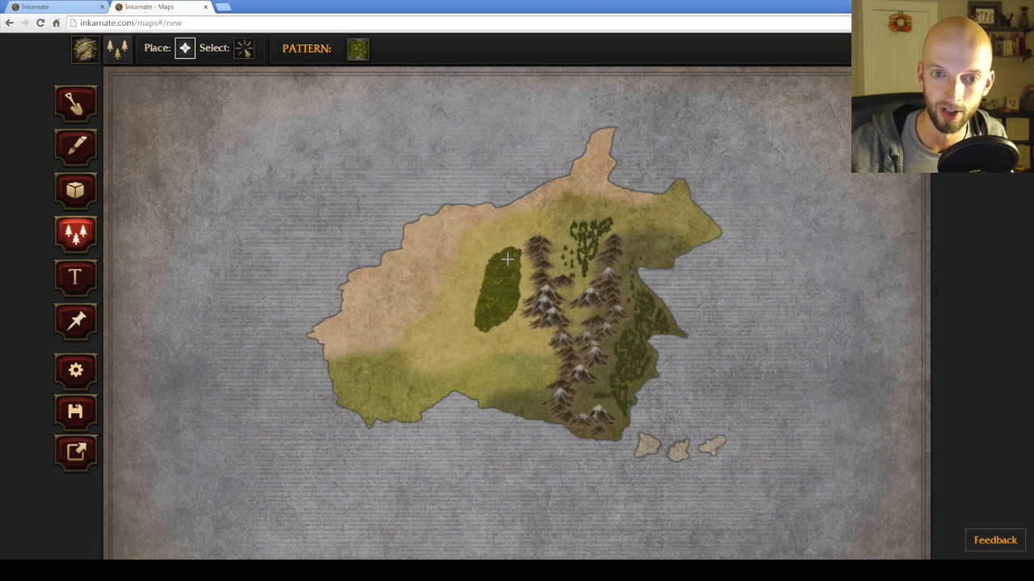
{"action": "left_click_drag", "start_coordinate": [512, 239], "coordinate": [510, 249]}
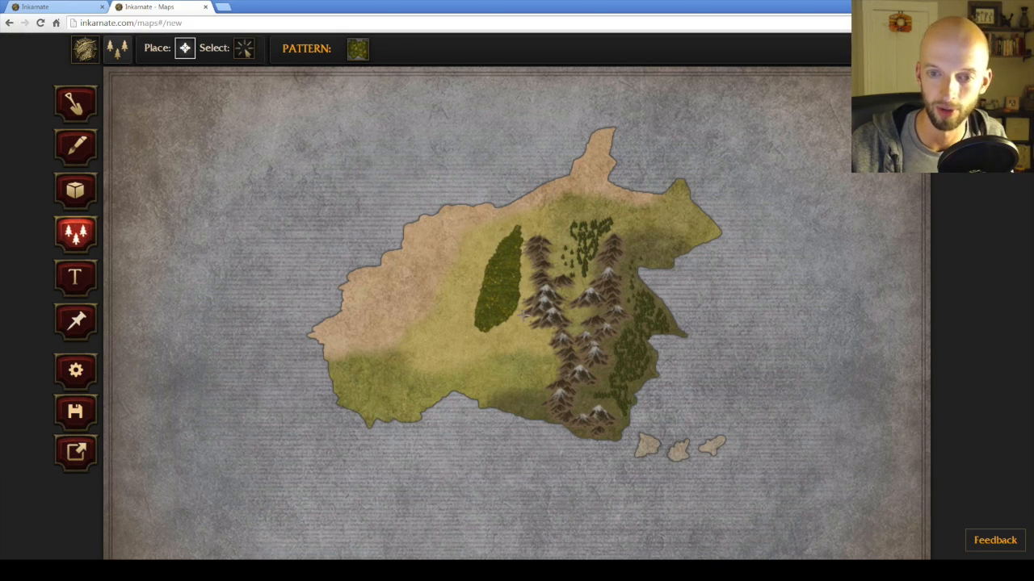
{"action": "left_click_drag", "start_coordinate": [515, 326], "coordinate": [511, 336]}
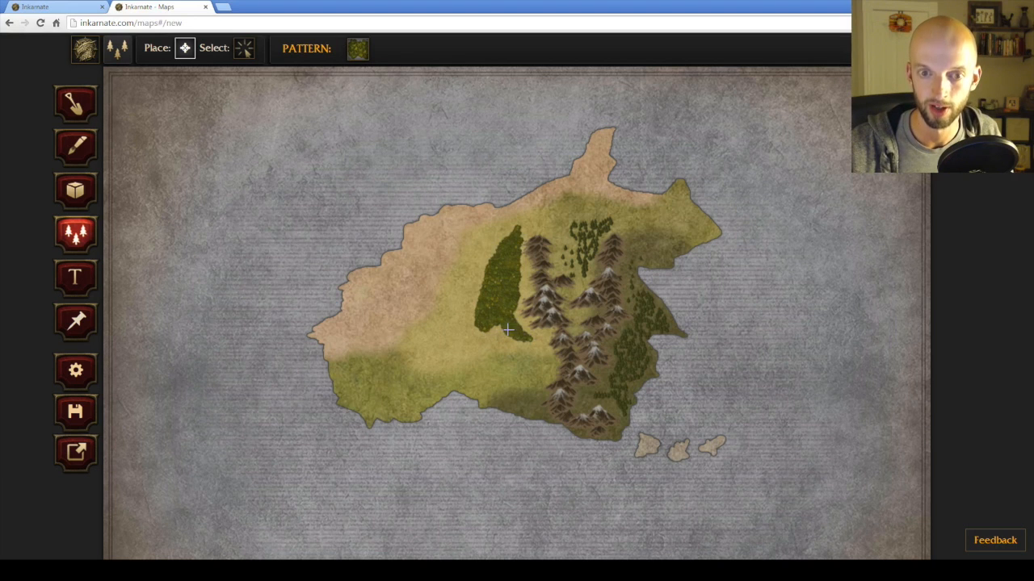
{"action": "mouse_move", "coordinate": [494, 336]}
{"action": "left_mouse_down"}
{"action": "mouse_move", "coordinate": [463, 316]}
{"action": "mouse_move", "coordinate": [470, 295]}
{"action": "mouse_move", "coordinate": [480, 336]}
{"action": "mouse_move", "coordinate": [479, 279]}
{"action": "left_mouse_up"}
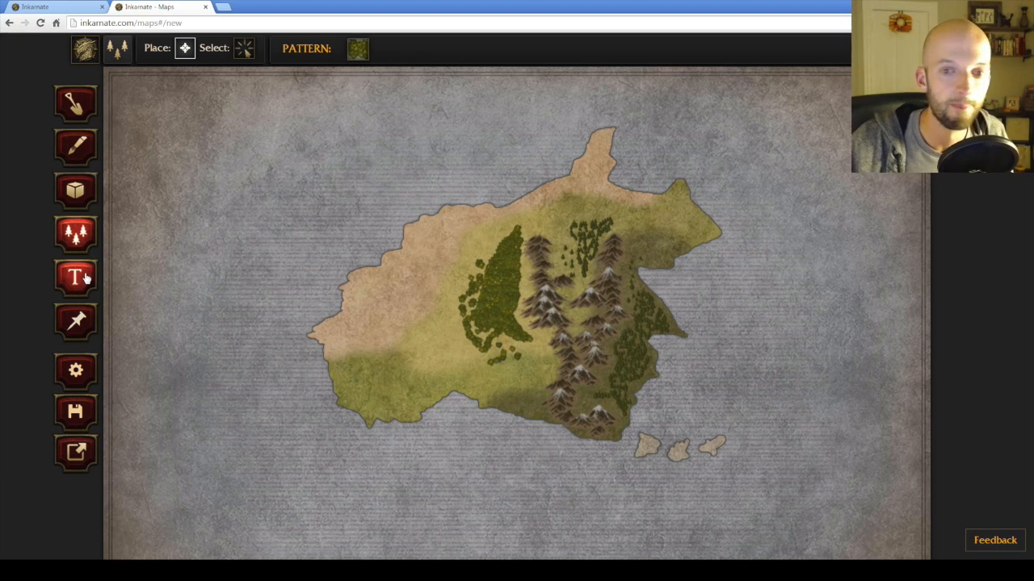
Place City 1 markers on the northern coast beside the peninsula and on the continent's eastern tip.
{"action": "left_click", "coordinate": [78, 195]}
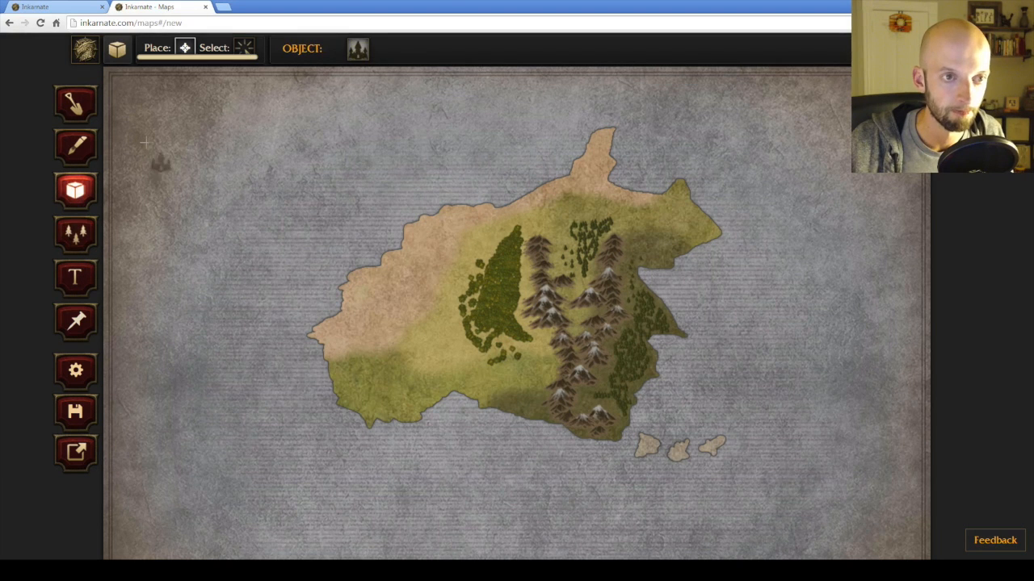
{"action": "left_click", "coordinate": [365, 56]}
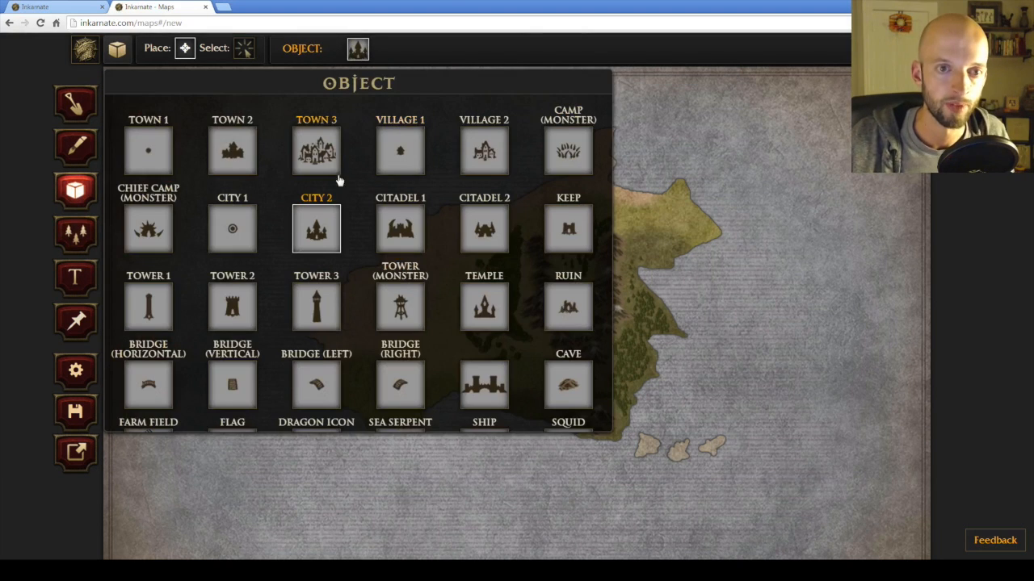
{"action": "scroll", "coordinate": [268, 254], "scroll_direction": "down", "scroll_amount": 3}
{"action": "scroll", "coordinate": [269, 254], "scroll_direction": "up", "scroll_amount": 3}
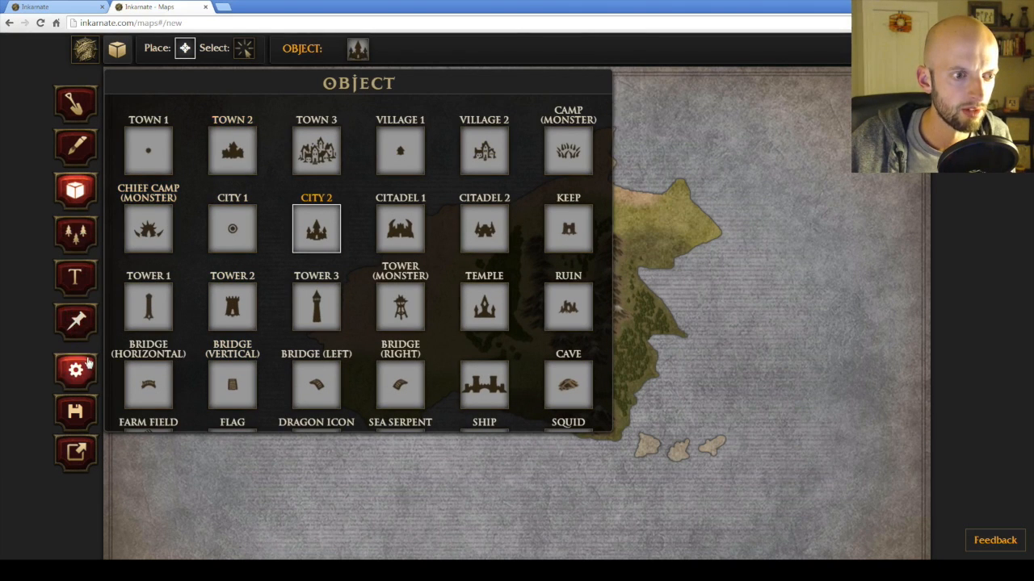
{"action": "scroll", "coordinate": [438, 215], "scroll_direction": "down", "scroll_amount": 3}
{"action": "scroll", "coordinate": [258, 234], "scroll_direction": "up", "scroll_amount": 3}
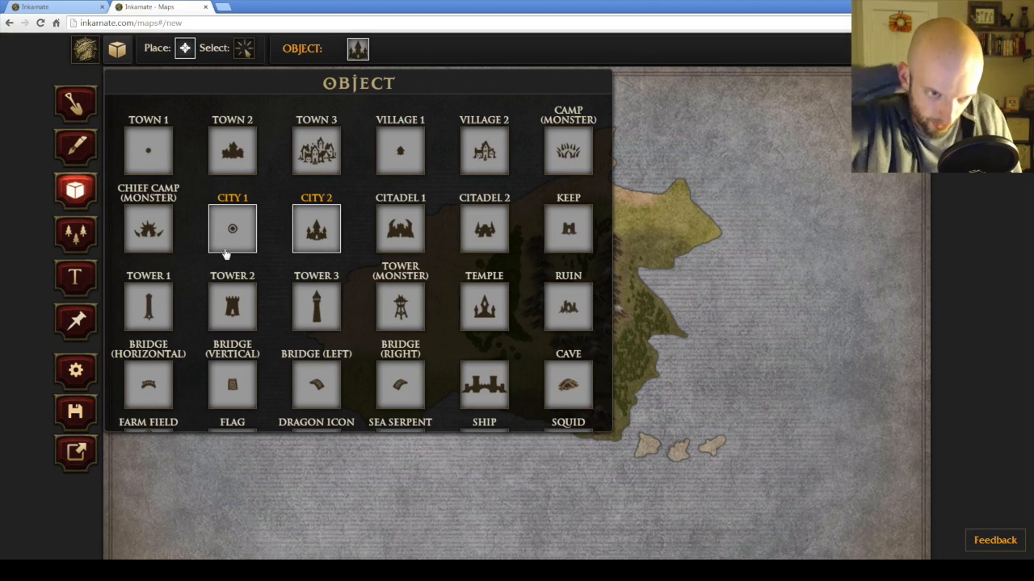
{"action": "left_click", "coordinate": [229, 242]}
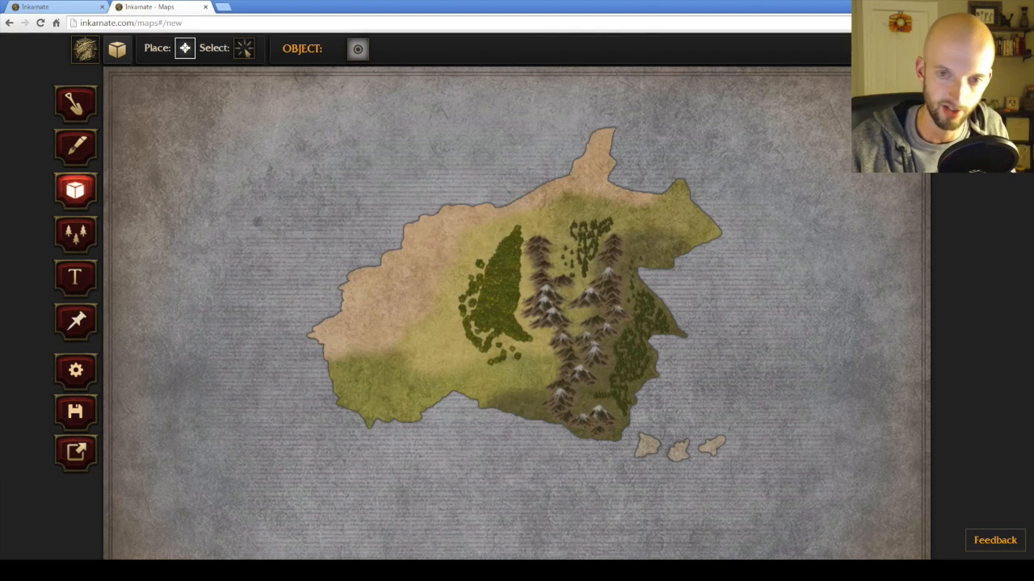
{"action": "left_click", "coordinate": [571, 183]}
{"action": "left_click", "coordinate": [712, 233]}
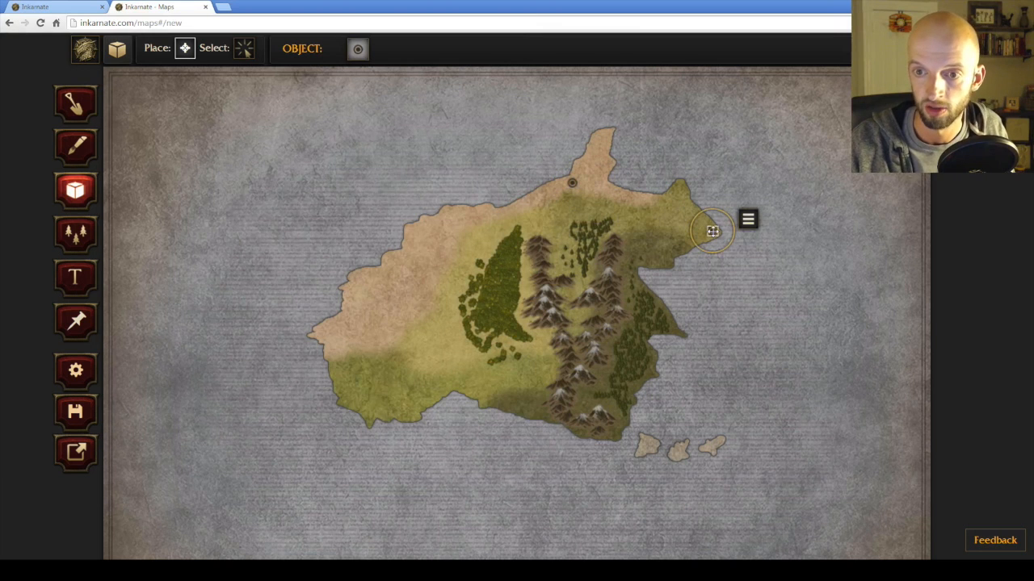
Place City 2 objects on the southern coast above the bay and on the northern coast above the deciduous forest.
{"action": "left_click", "coordinate": [357, 48]}
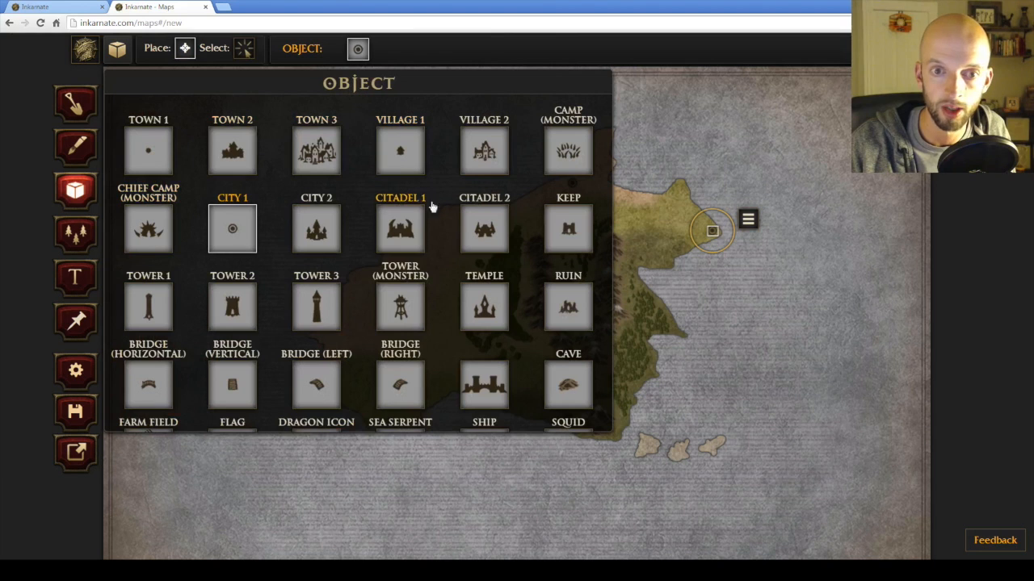
{"action": "left_click", "coordinate": [323, 231]}
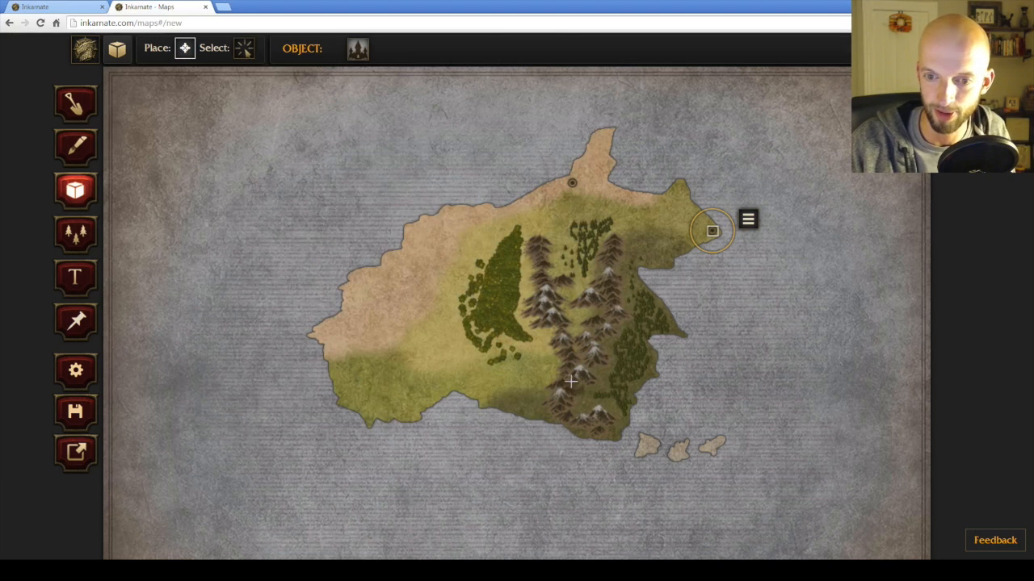
{"action": "scroll", "coordinate": [730, 419], "scroll_direction": "down", "scroll_amount": 3}
{"action": "scroll", "coordinate": [729, 420], "scroll_direction": "up", "scroll_amount": 3}
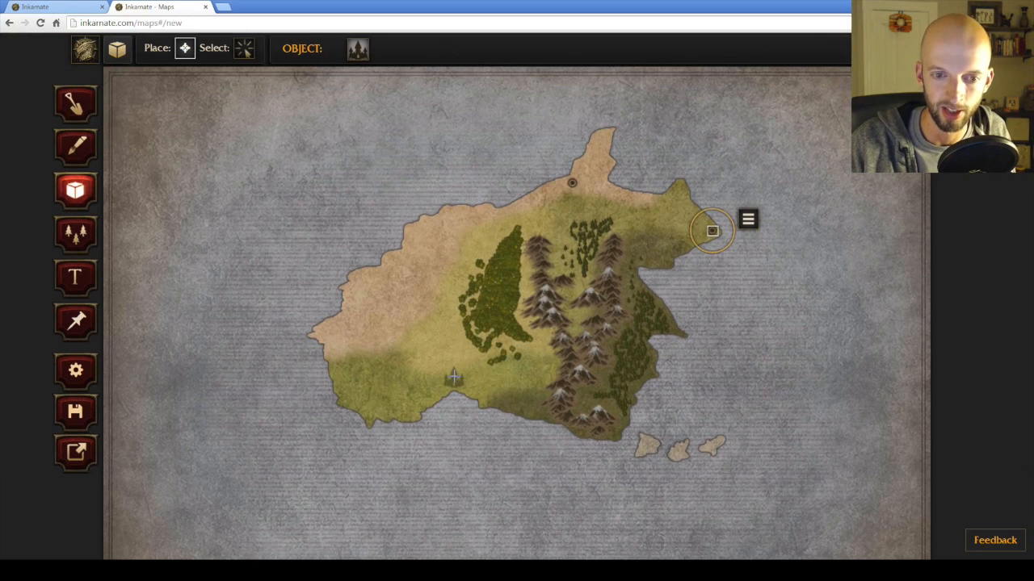
{"action": "left_click", "coordinate": [453, 376]}
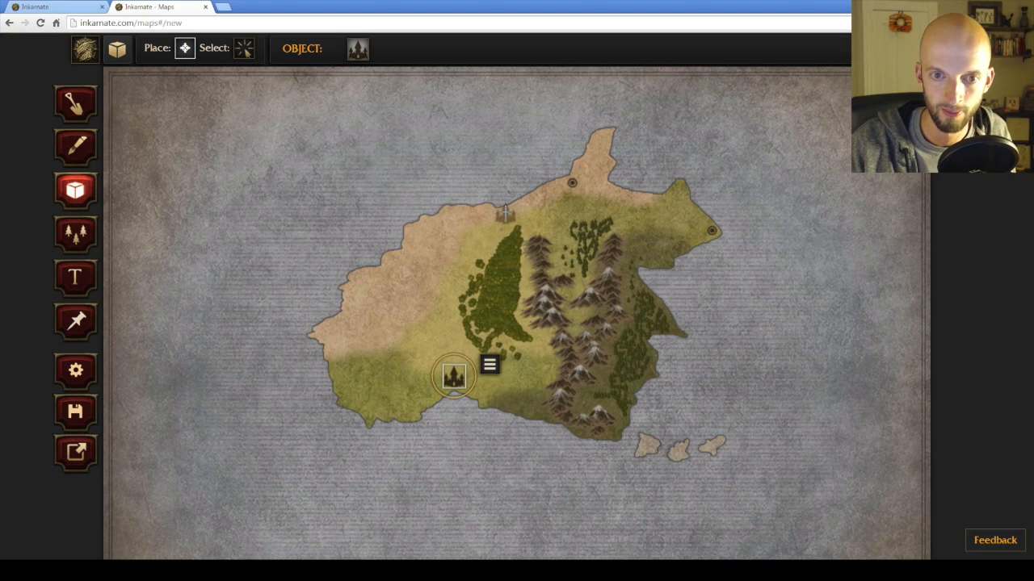
{"action": "left_click", "coordinate": [504, 212]}
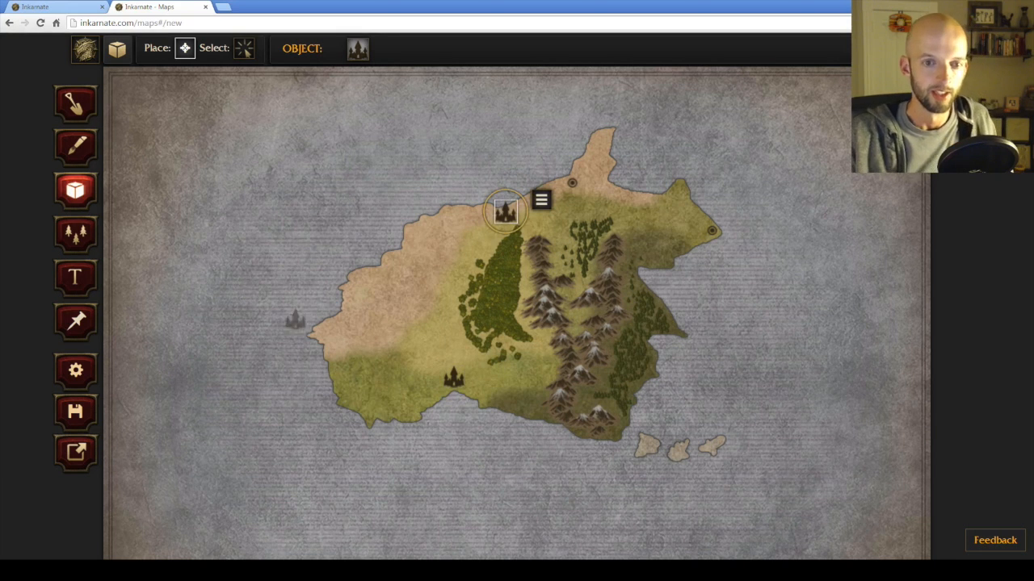
Place a Chief Camp (Monster) object in the grassland just west of the deciduous forest.
{"action": "left_click", "coordinate": [244, 48]}
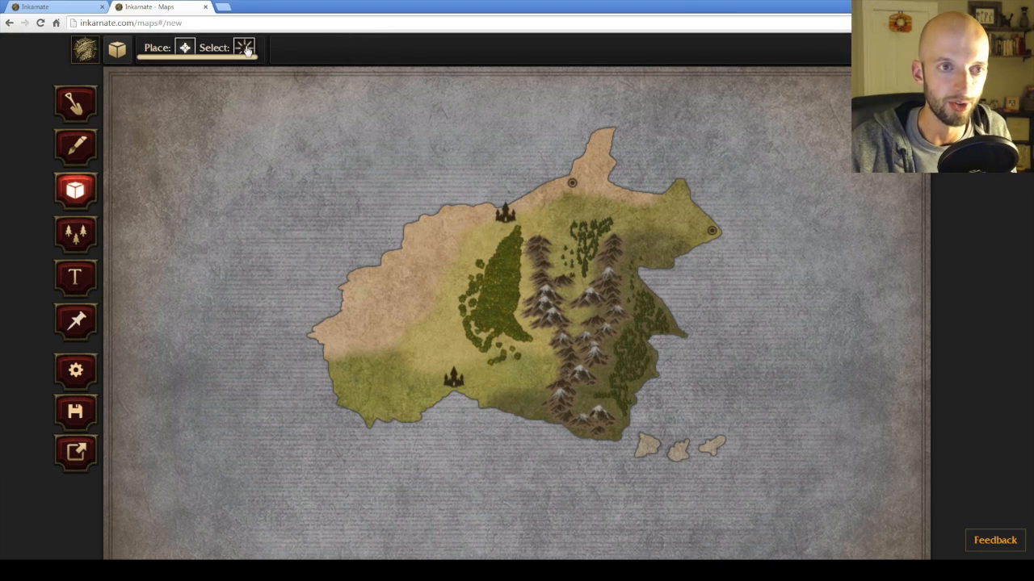
{"action": "left_click", "coordinate": [187, 49]}
{"action": "left_click", "coordinate": [356, 49]}
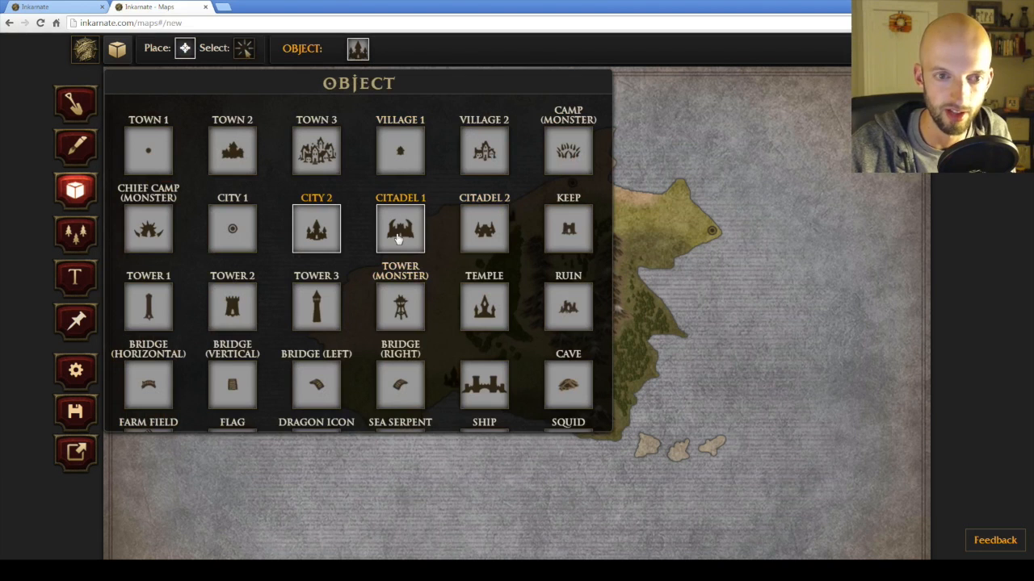
{"action": "left_click", "coordinate": [139, 238]}
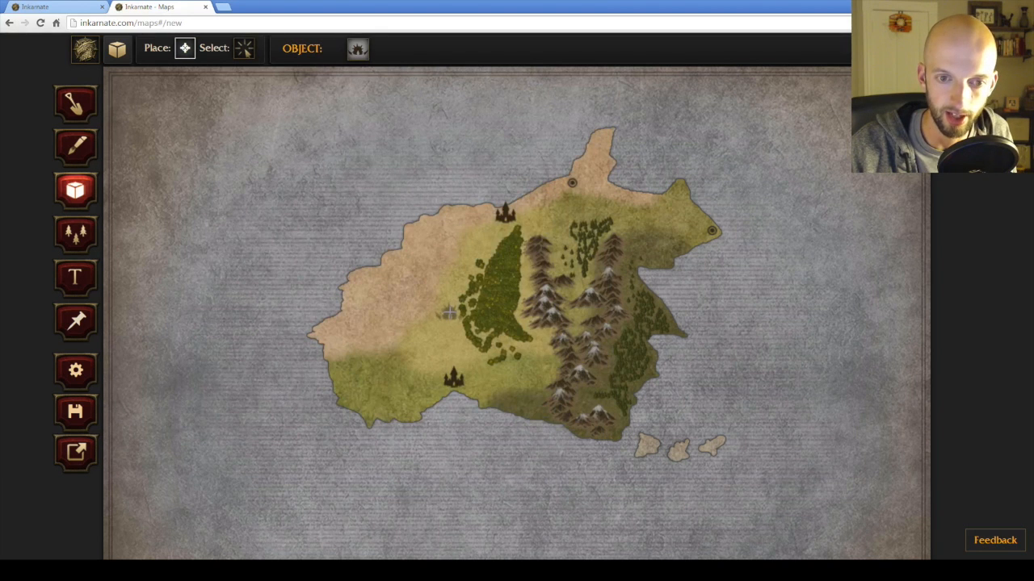
{"action": "left_click", "coordinate": [449, 314]}
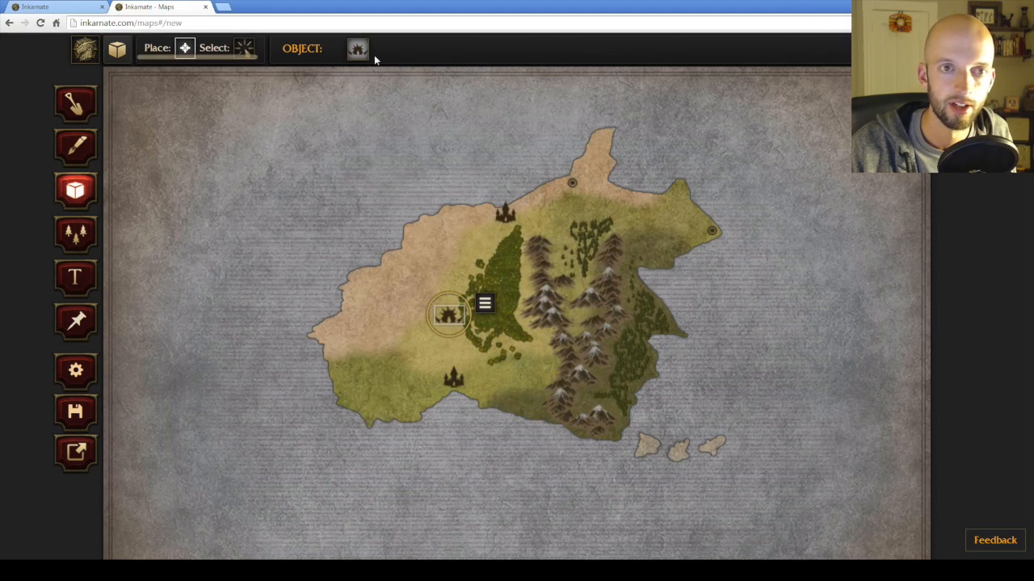
Place a Ship object in the open sea east of the continent.
{"action": "left_click", "coordinate": [358, 50]}
{"action": "scroll", "coordinate": [484, 315], "scroll_direction": "down", "scroll_amount": 3}
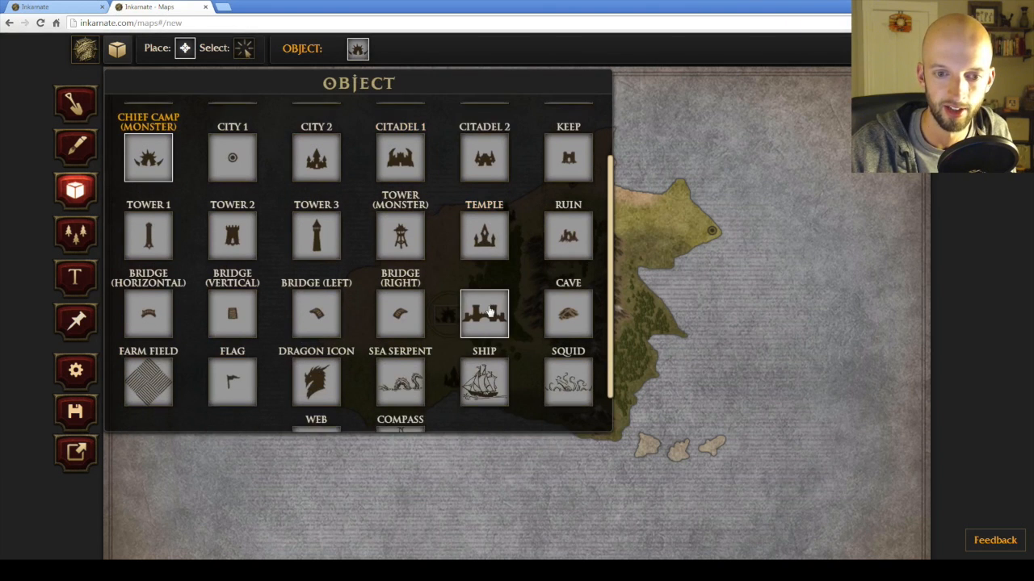
{"action": "left_click", "coordinate": [489, 348]}
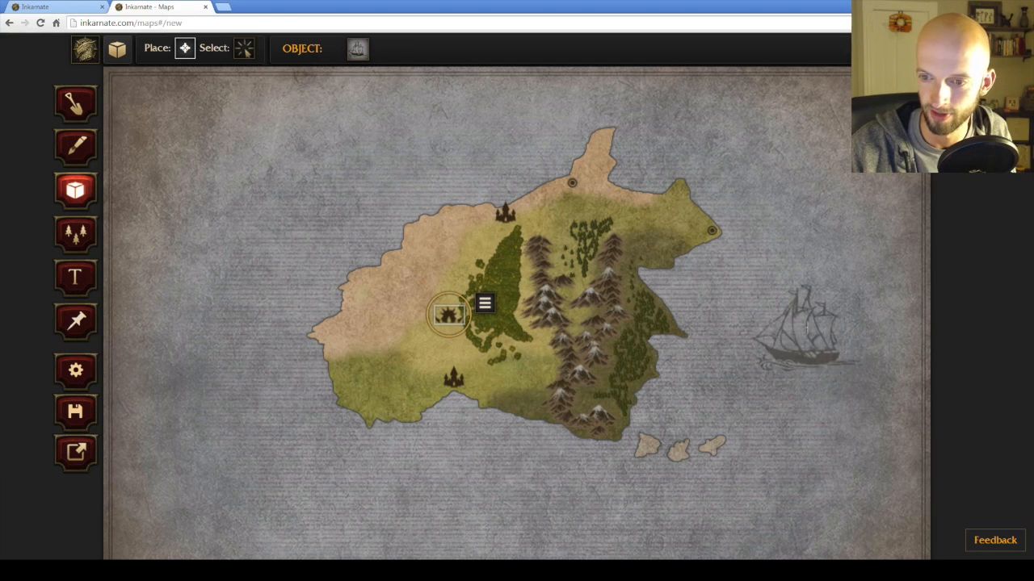
{"action": "left_click", "coordinate": [785, 303]}
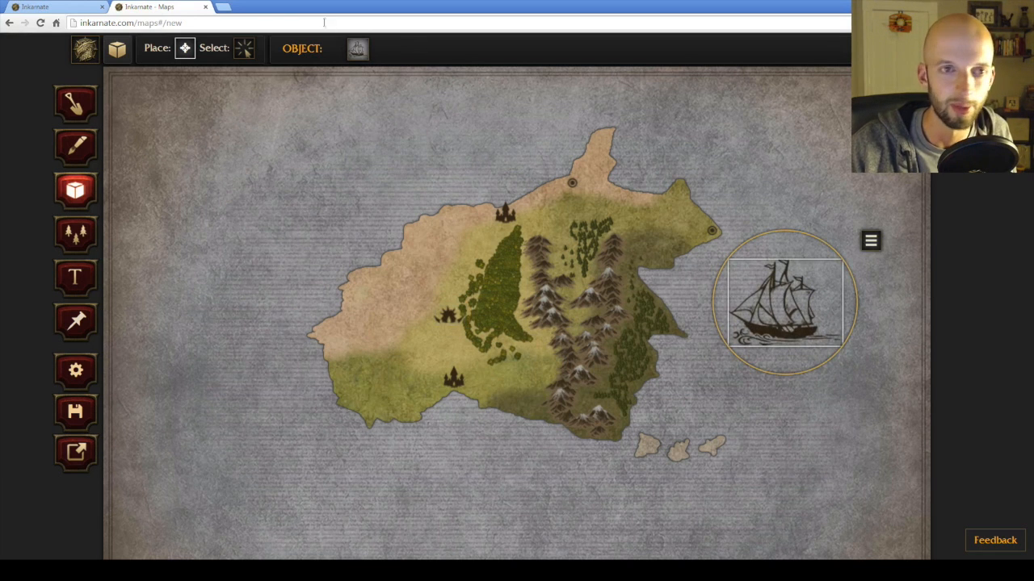
Place a Compass object in the southeastern sea below the three small islands.
{"action": "left_click", "coordinate": [356, 51]}
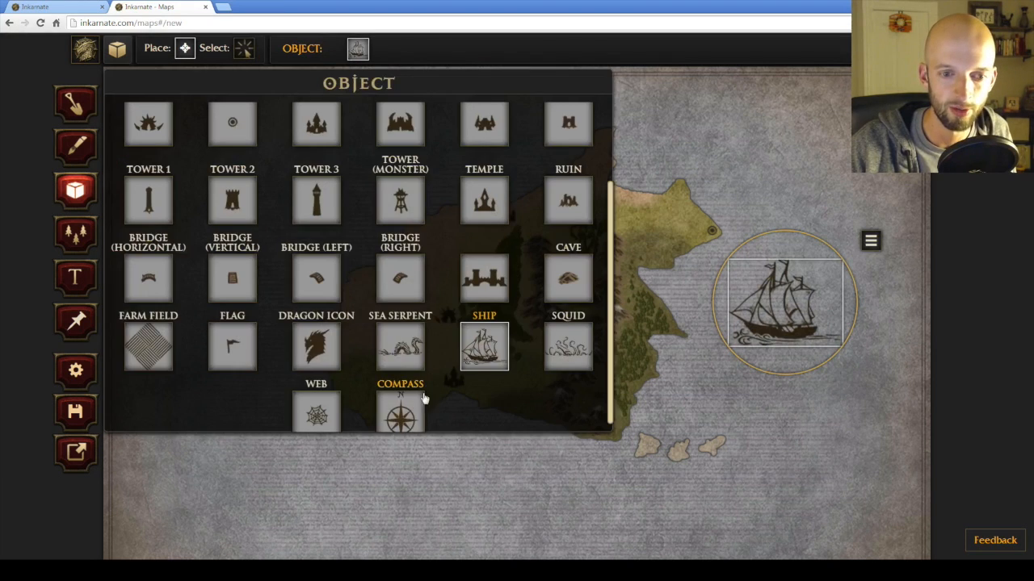
{"action": "left_click", "coordinate": [396, 413]}
{"action": "scroll", "coordinate": [814, 436], "scroll_direction": "down", "scroll_amount": 3}
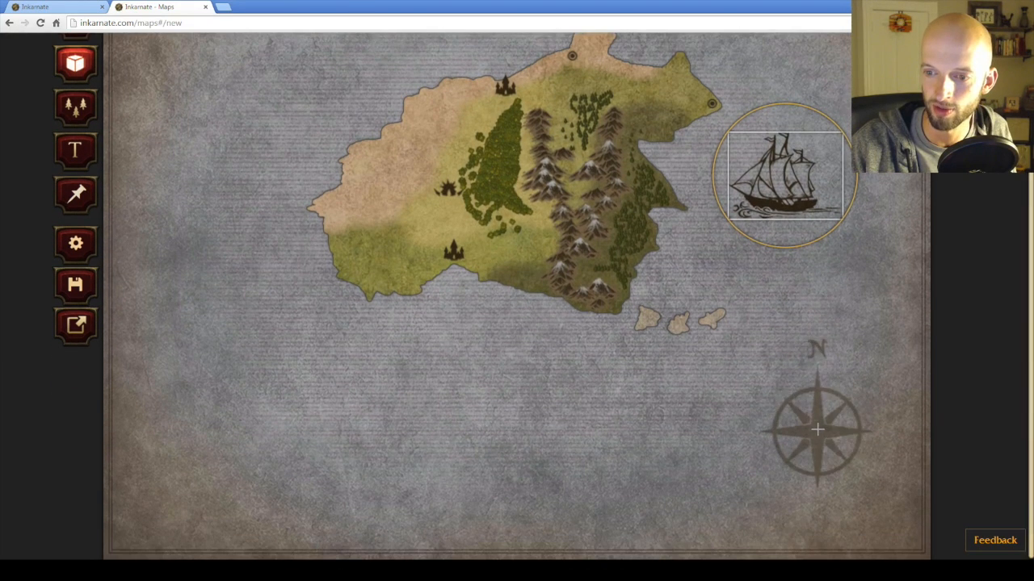
{"action": "left_click", "coordinate": [815, 420]}
{"action": "scroll", "coordinate": [336, 290], "scroll_direction": "up", "scroll_amount": 2}
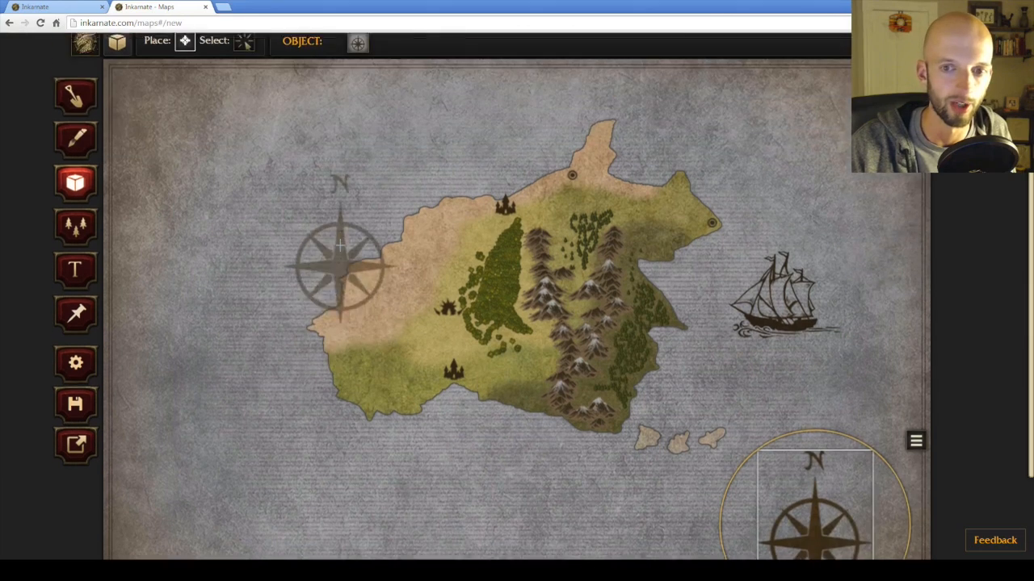
{"action": "scroll", "coordinate": [341, 247], "scroll_direction": "down", "scroll_amount": 2}
{"action": "key", "text": "ctrl+minus"}
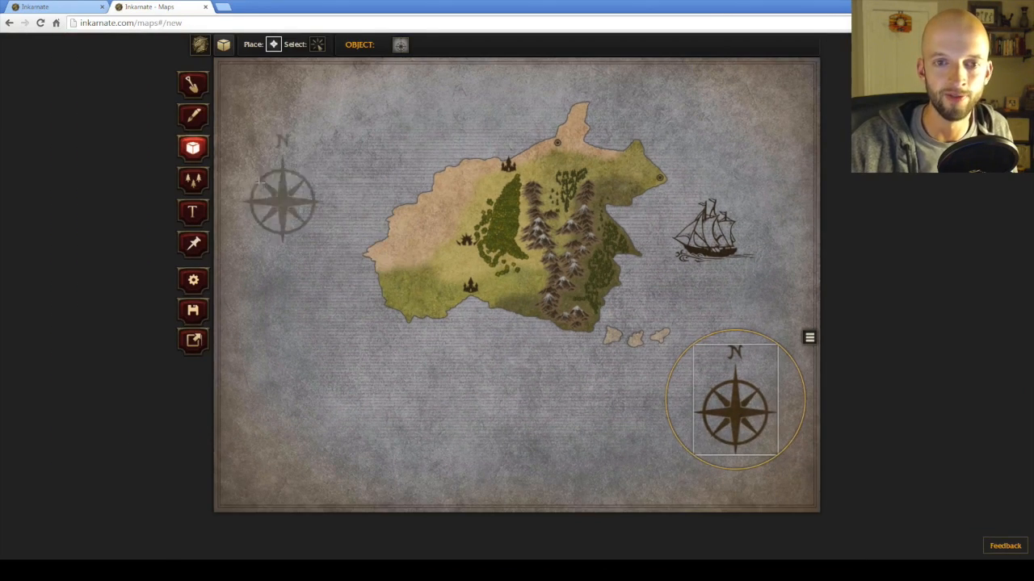
{"action": "key", "text": "ctrl+plus"}
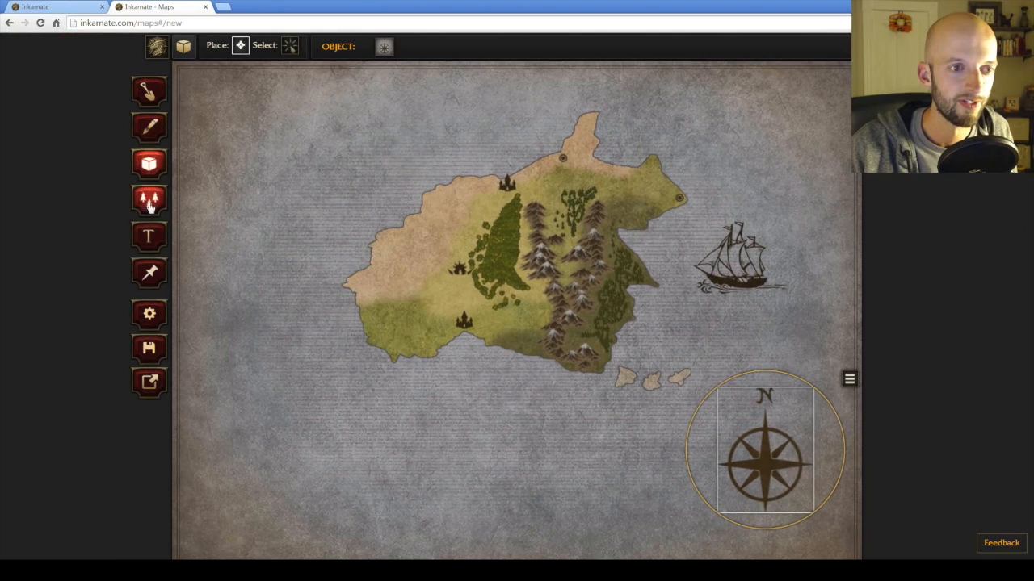
Place a Squid object in the sea off the continent's southwestern coast.
{"action": "left_click", "coordinate": [383, 46]}
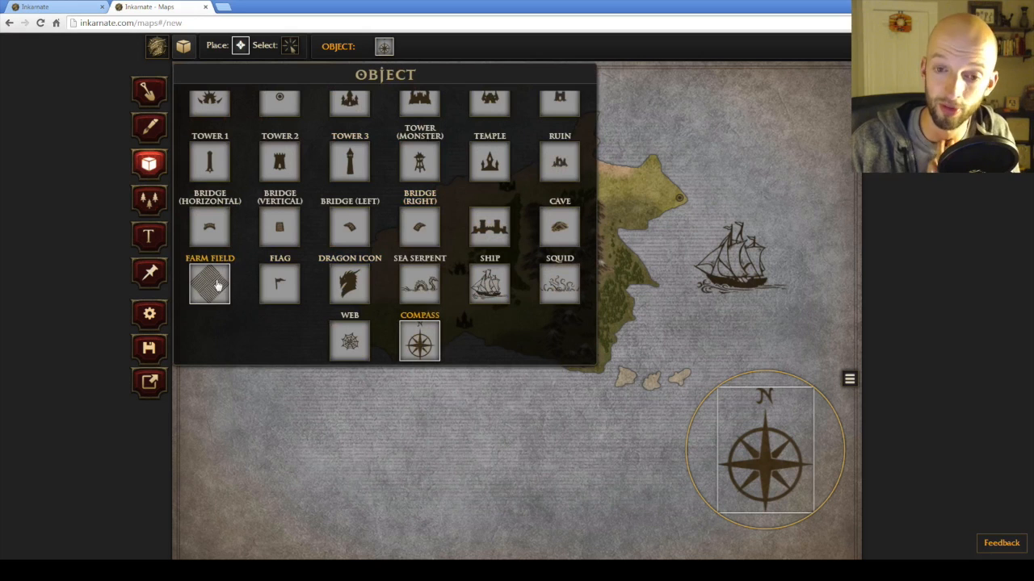
{"action": "left_click", "coordinate": [562, 286]}
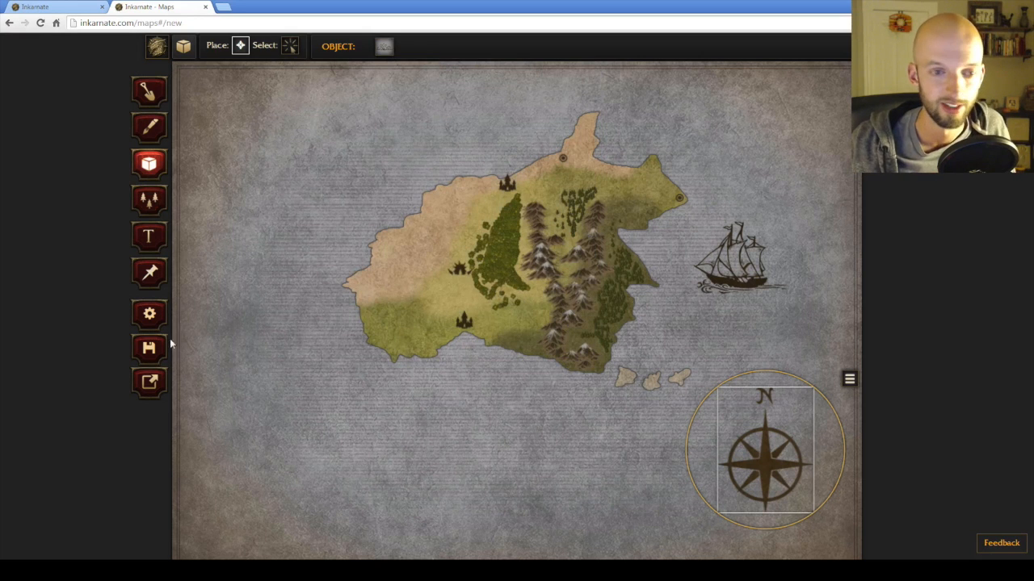
{"action": "left_click", "coordinate": [263, 337]}
Place a small Sea Serpent object in the sea southeast of the squid.
{"action": "left_click", "coordinate": [384, 46]}
{"action": "left_click", "coordinate": [422, 285]}
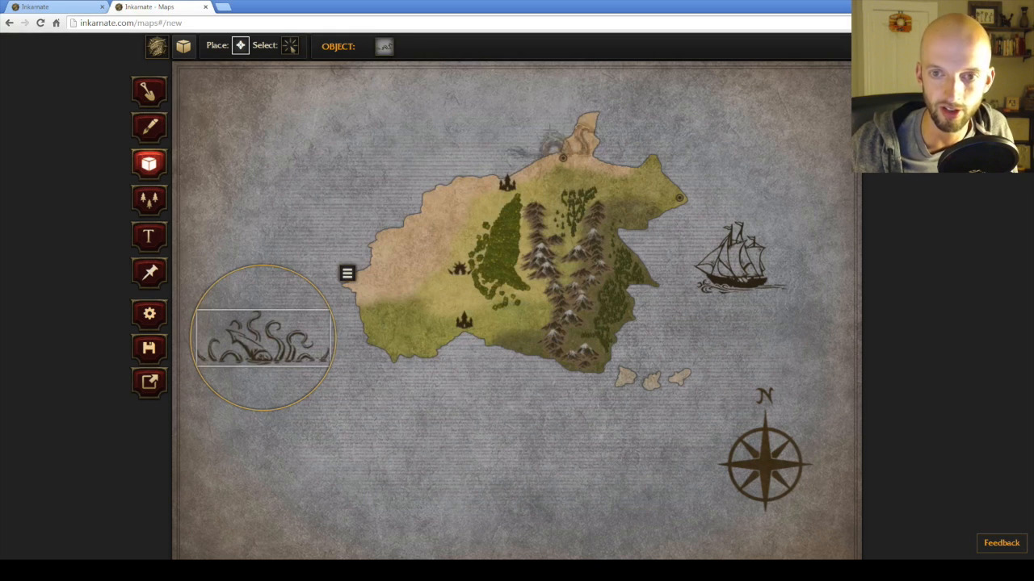
{"action": "left_click", "coordinate": [320, 368]}
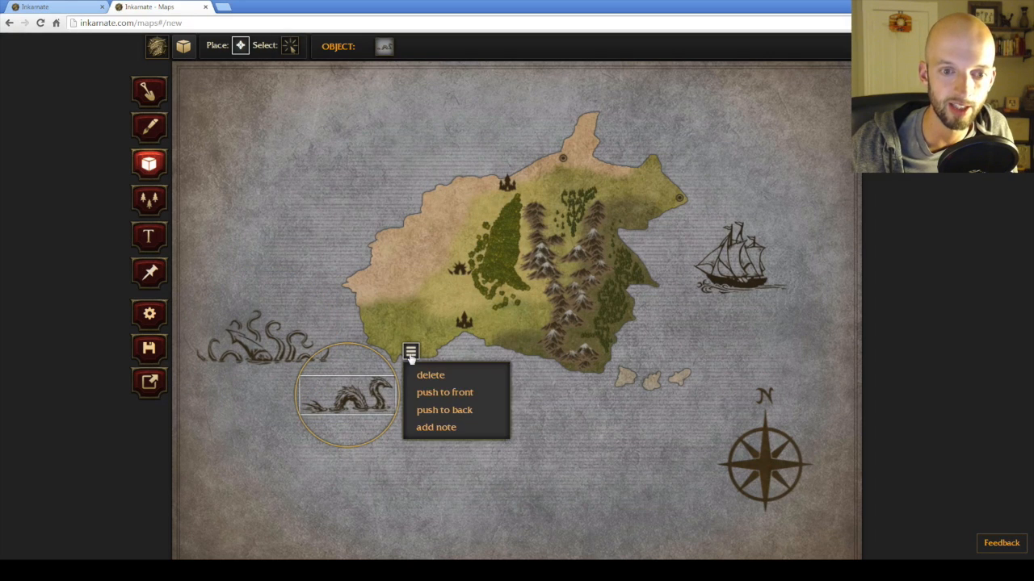
{"action": "left_click", "coordinate": [344, 348]}
{"action": "left_click_drag", "start_coordinate": [344, 348], "coordinate": [295, 395]}
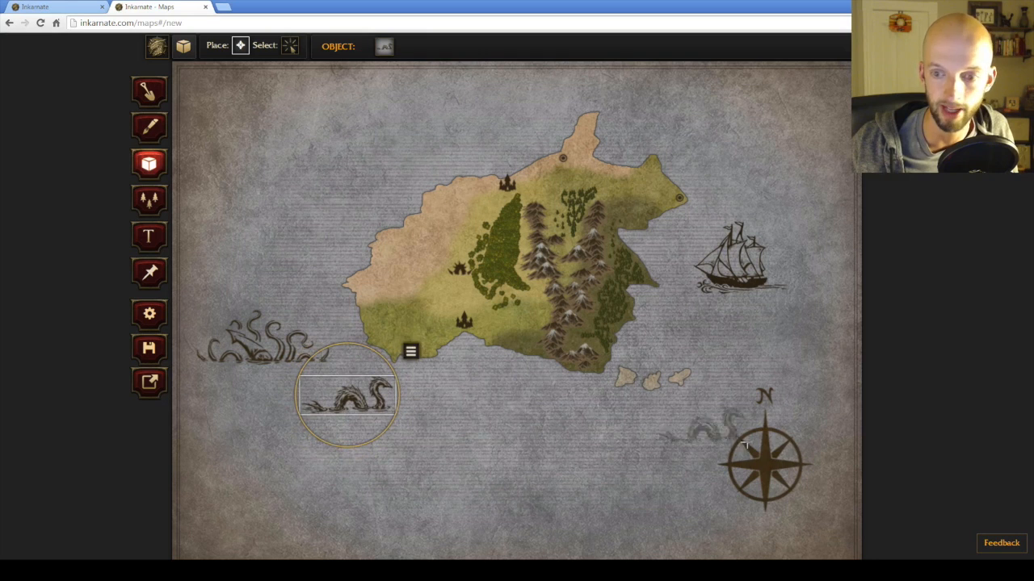
Place a rotated second sea serpent over the compass, and delete it again.
{"action": "left_click", "coordinate": [760, 440]}
{"action": "left_click_drag", "start_coordinate": [725, 404], "coordinate": [712, 390]}
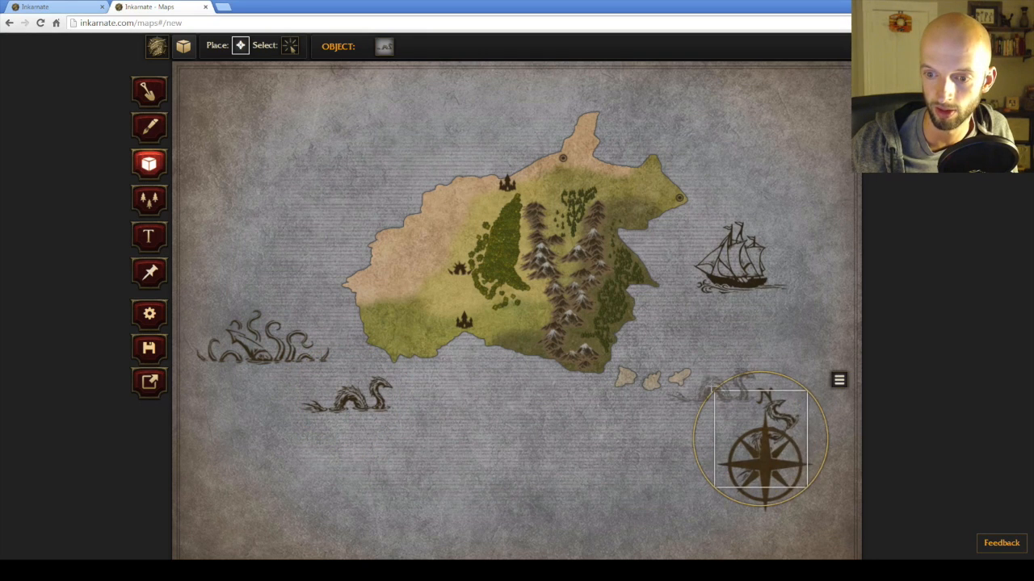
{"action": "left_click", "coordinate": [841, 384]}
{"action": "left_click", "coordinate": [862, 401]}
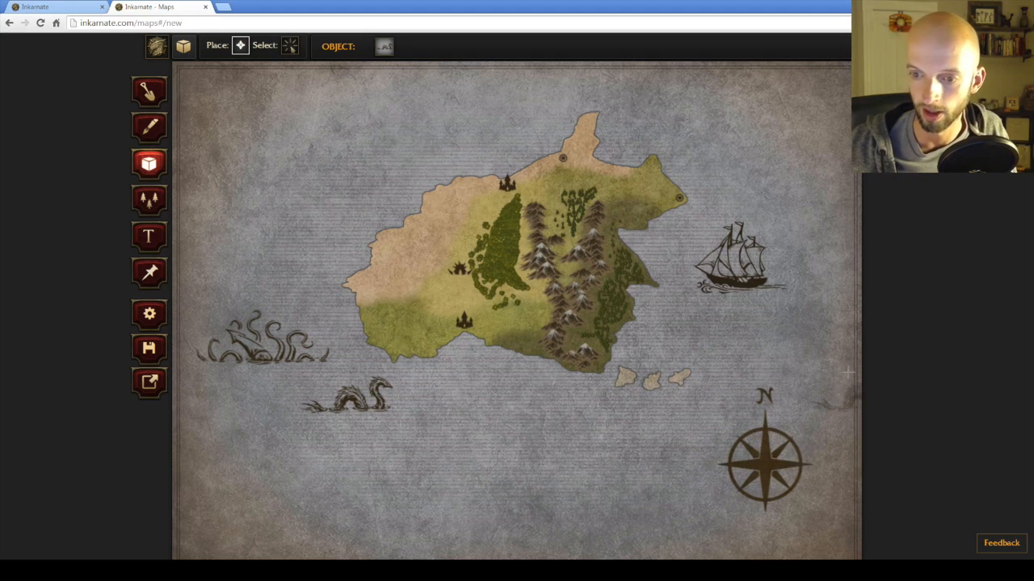
Rotate the compass in the southeastern sea counterclockwise so that its N points northwest.
{"action": "left_click", "coordinate": [287, 47]}
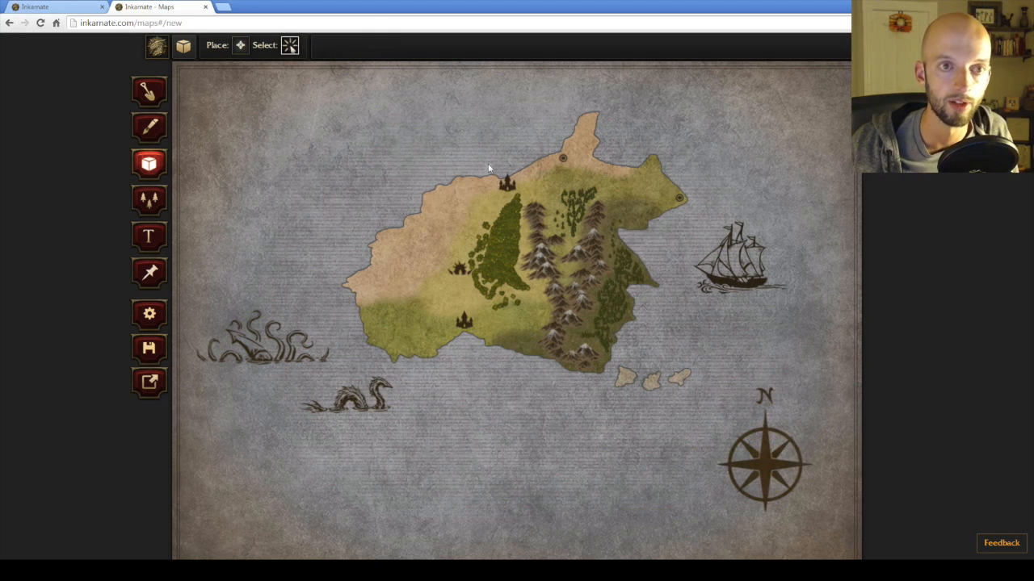
{"action": "left_click", "coordinate": [799, 488]}
{"action": "left_click_drag", "start_coordinate": [790, 376], "coordinate": [726, 365]}
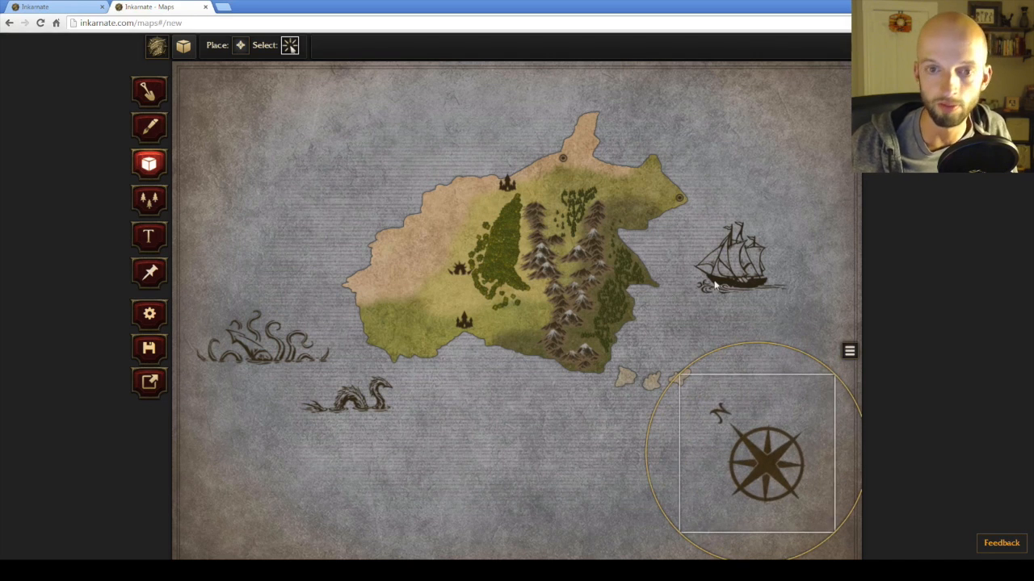
{"action": "left_click", "coordinate": [505, 183]}
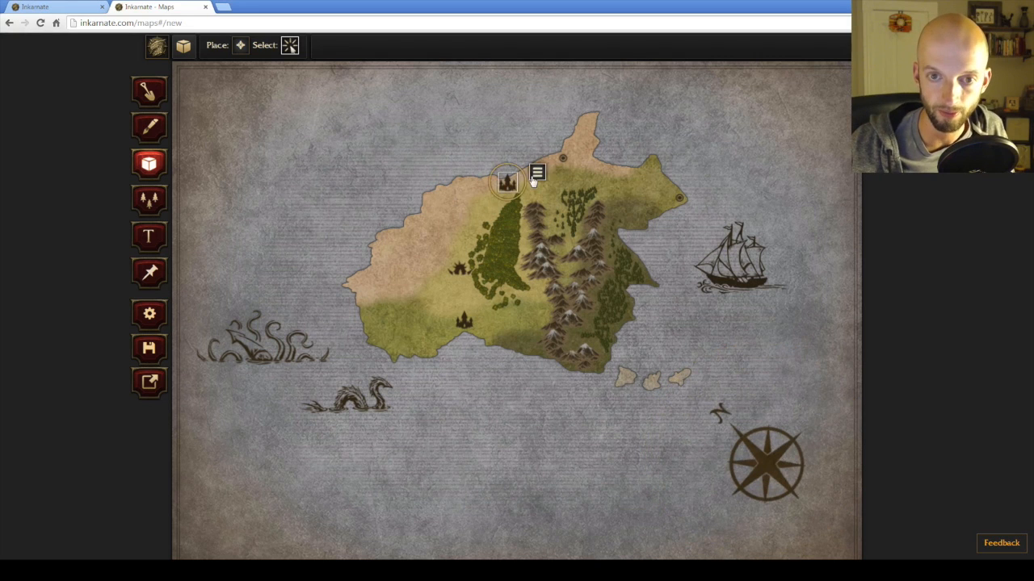
Place a Cave object on the land just west of the large central forest.
{"action": "left_click", "coordinate": [240, 44]}
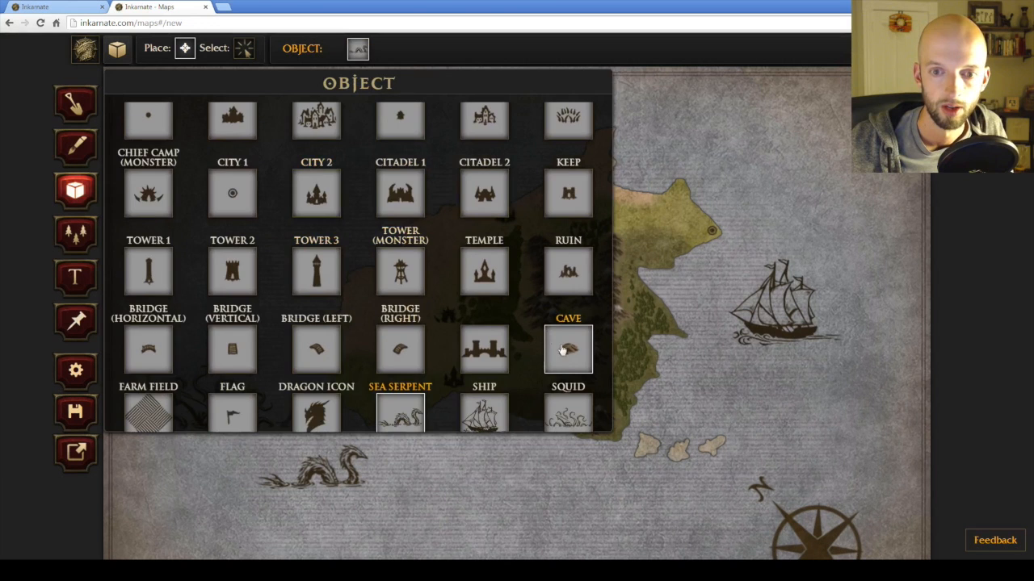
{"action": "left_click", "coordinate": [565, 346]}
{"action": "left_click", "coordinate": [465, 266]}
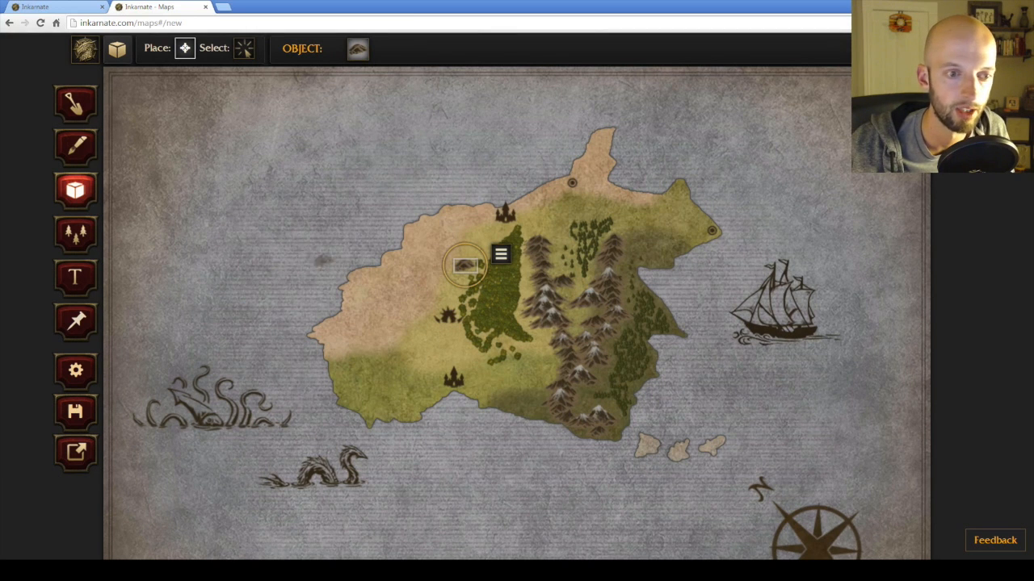
Add a text label reading "Trident Sea" in the sea northwest of the continent.
{"action": "left_click", "coordinate": [76, 277]}
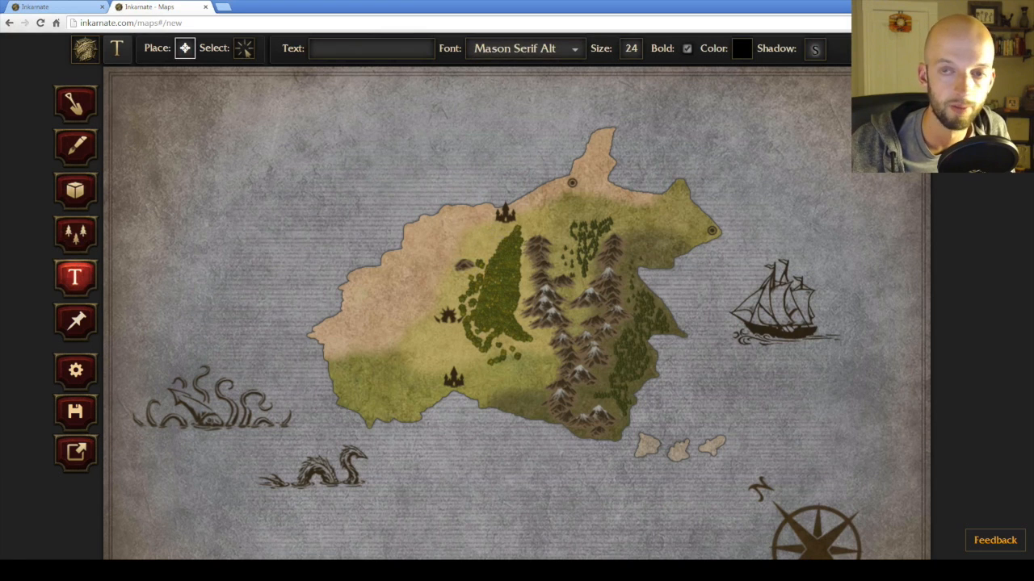
{"action": "left_click", "coordinate": [250, 161]}
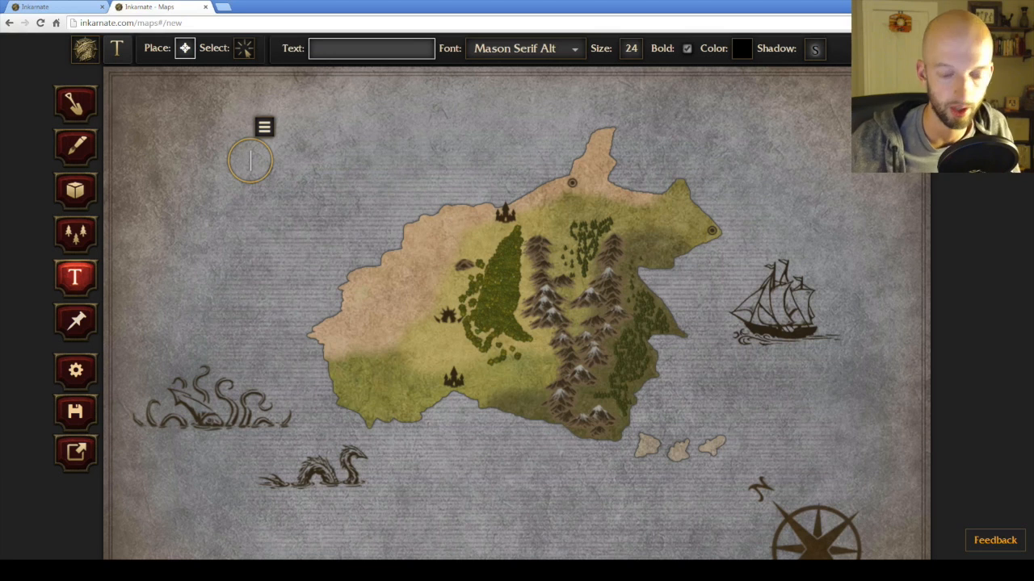
{"action": "type", "text": "Blue Sea"}
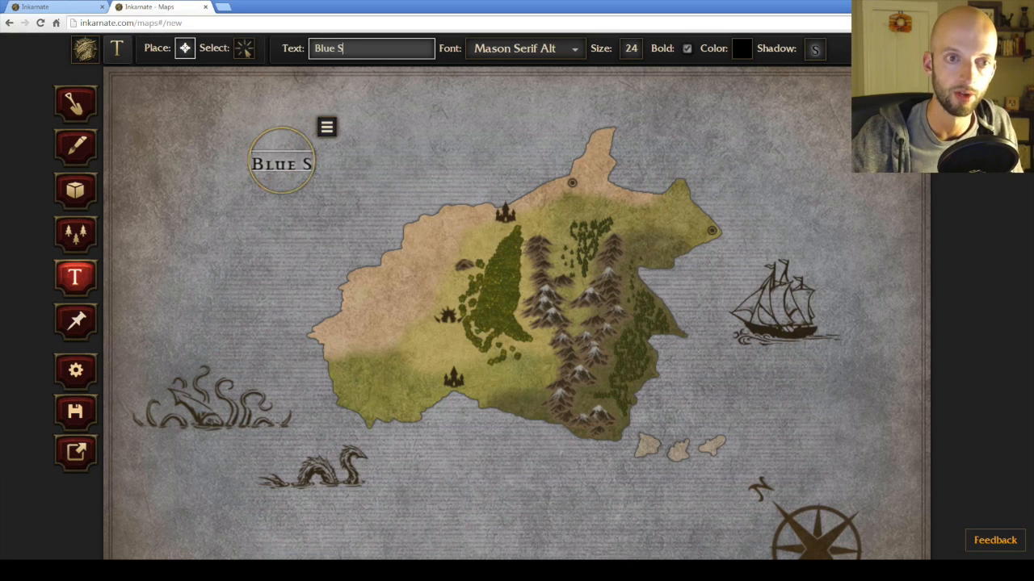
{"action": "key", "text": "BackSpace"}
{"action": "key", "text": "BackSpace"}
{"action": "key", "text": "BackSpace"}
{"action": "key", "text": "BackSpace"}
{"action": "key", "text": "BackSpace"}
{"action": "key", "text": "BackSpace"}
{"action": "key", "text": "BackSpace"}
{"action": "key", "text": "BackSpace"}
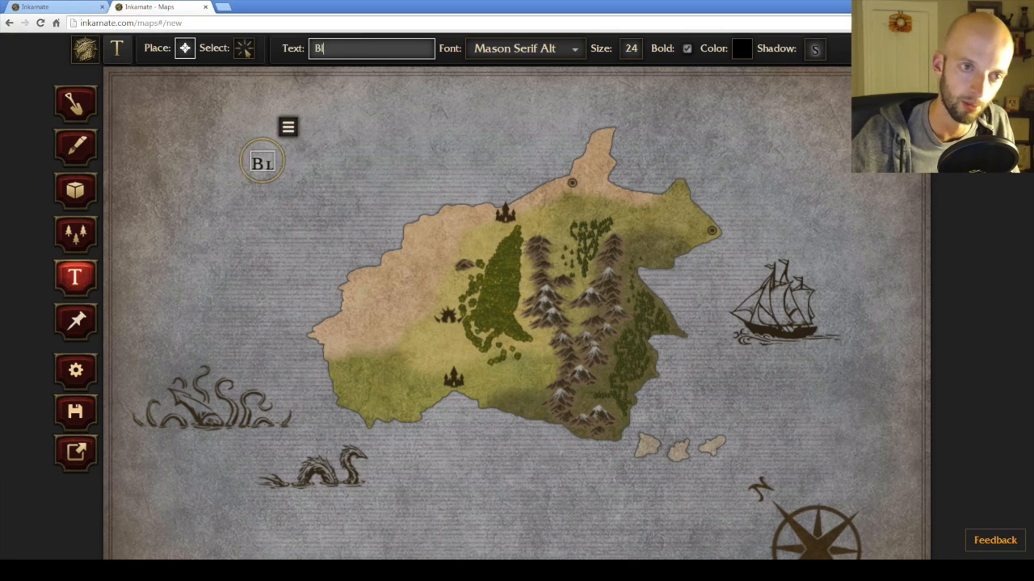
{"action": "type", "text": "W"}
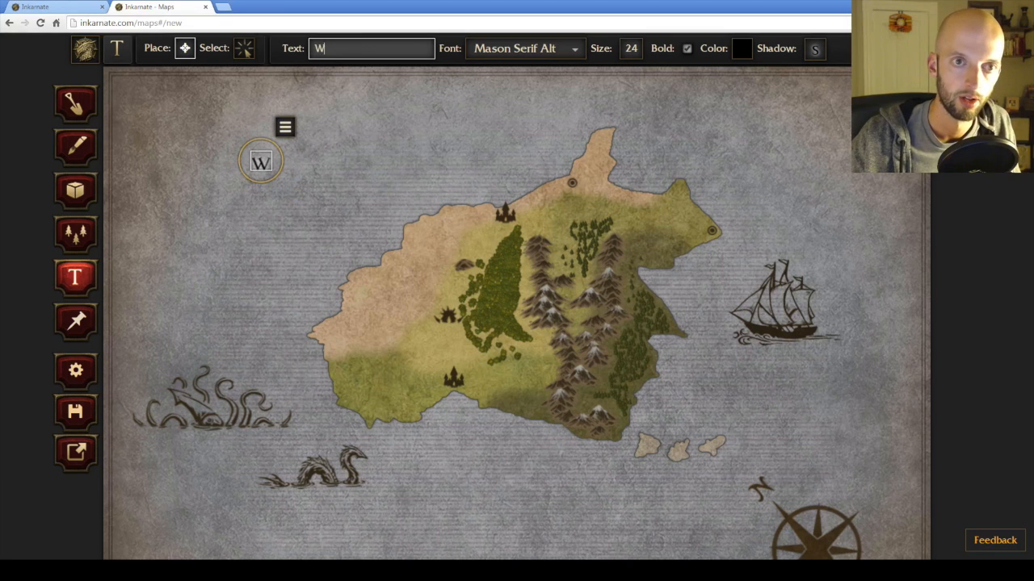
{"action": "key", "text": "BackSpace"}
{"action": "type", "text": "Try"}
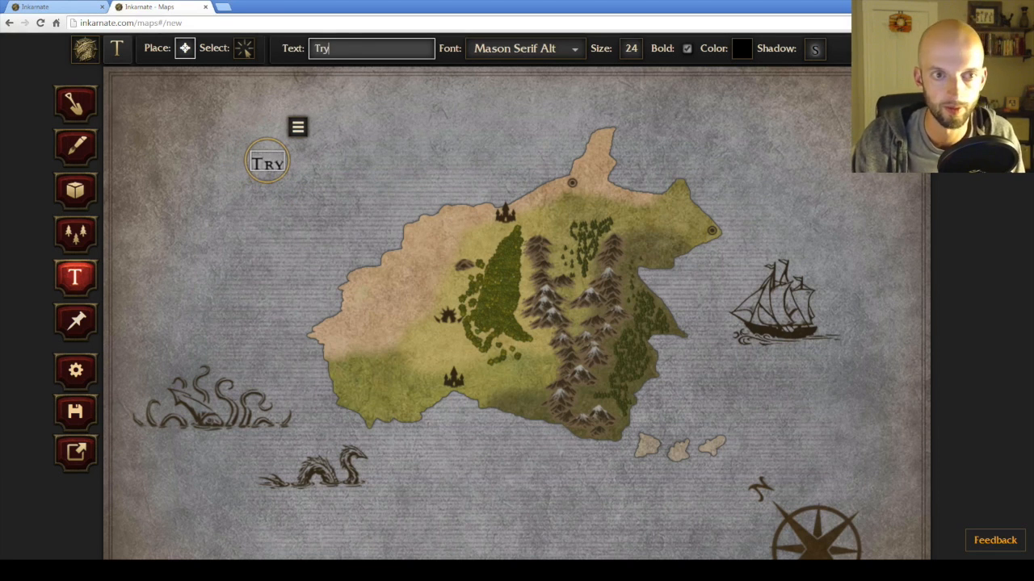
{"action": "key", "text": "BackSpace"}
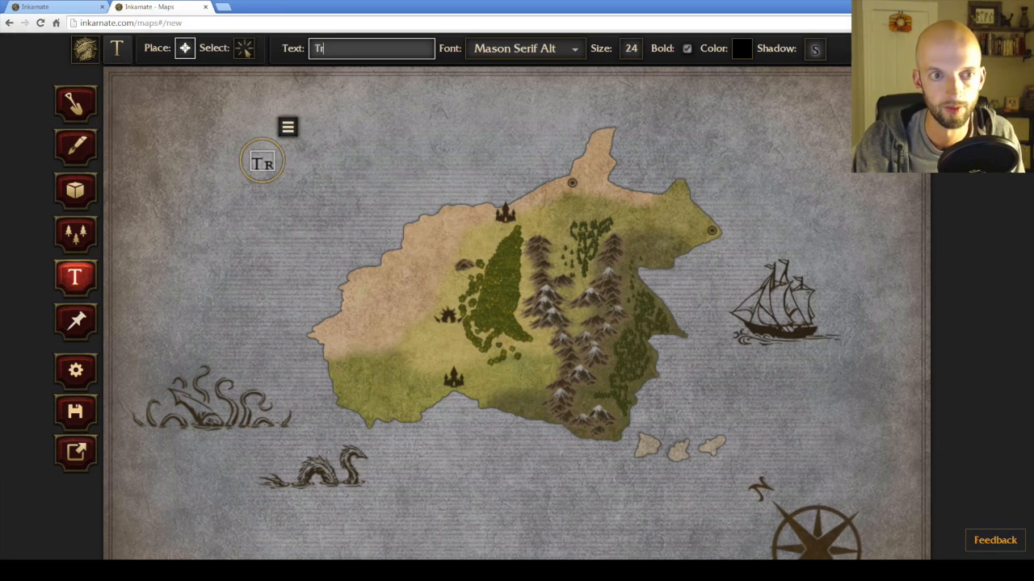
{"action": "type", "text": "ident Sea"}
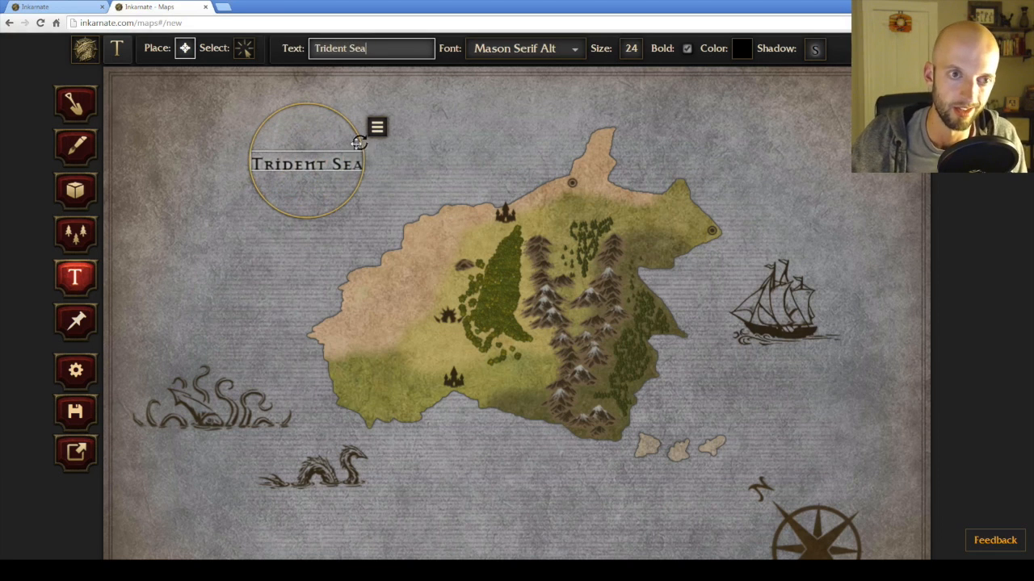
Rotate the Trident Sea label so it slopes upward to the northeast, and shift it slightly northwest.
{"action": "left_click", "coordinate": [377, 128]}
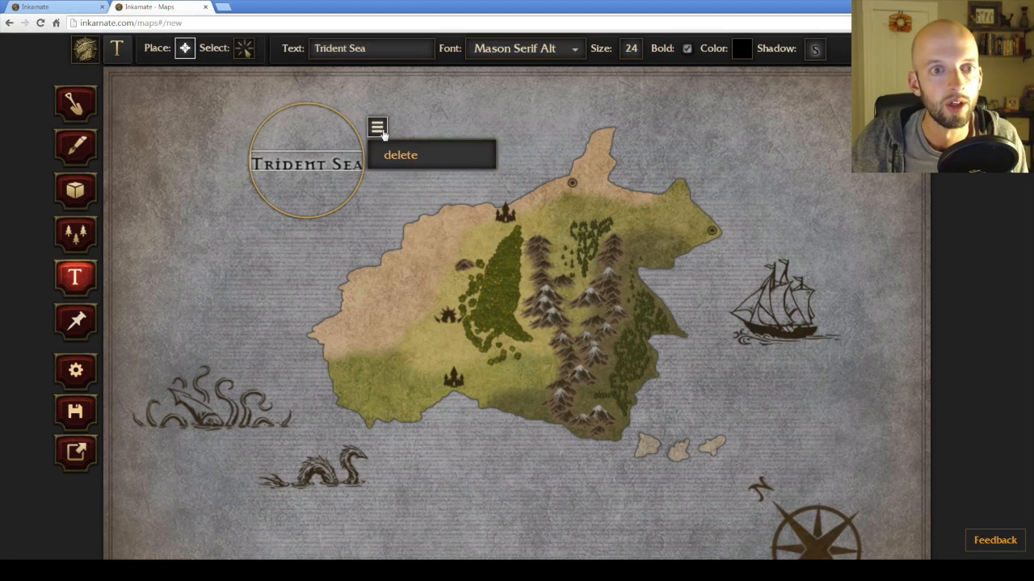
{"action": "left_click", "coordinate": [389, 155]}
{"action": "left_click_drag", "start_coordinate": [339, 115], "coordinate": [305, 105]}
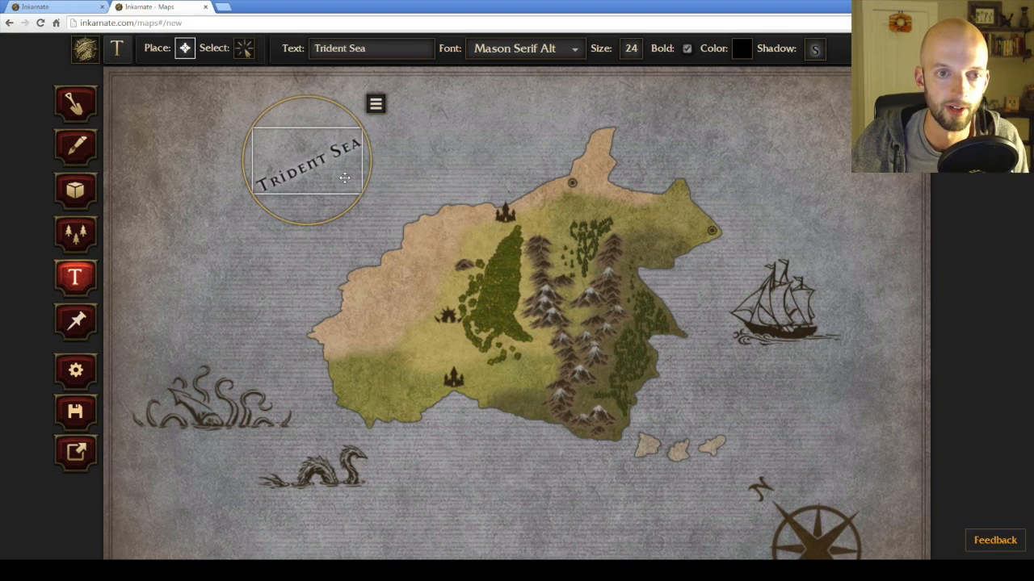
{"action": "mouse_move", "coordinate": [349, 181]}
{"action": "left_mouse_down"}
{"action": "mouse_move", "coordinate": [361, 192]}
{"action": "mouse_move", "coordinate": [344, 178]}
{"action": "left_mouse_up"}
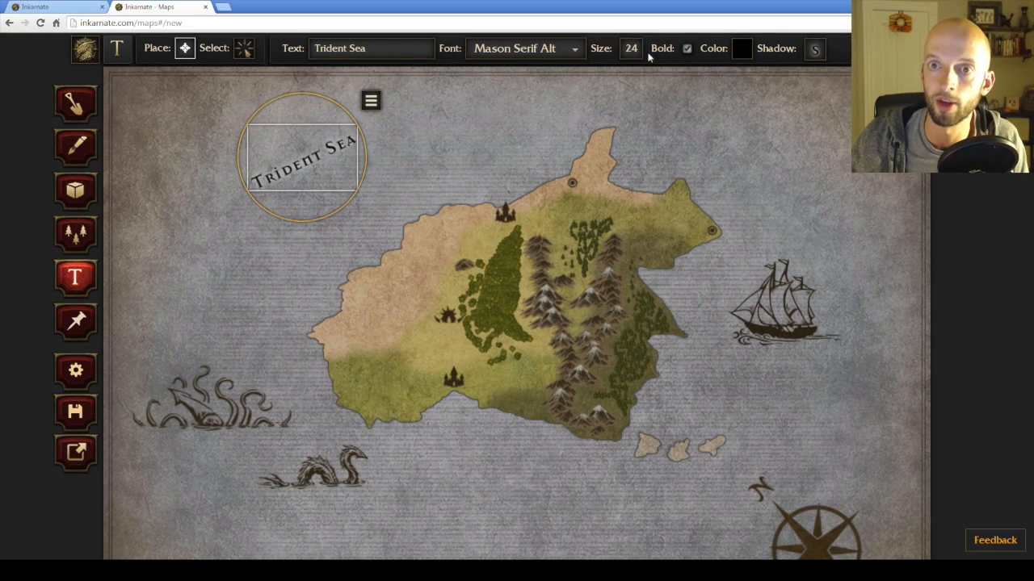
Try the Trajan Pro and Friz Quadrata fonts on the Trident Sea label, and restore Mason Serif Alt.
{"action": "left_click", "coordinate": [521, 48]}
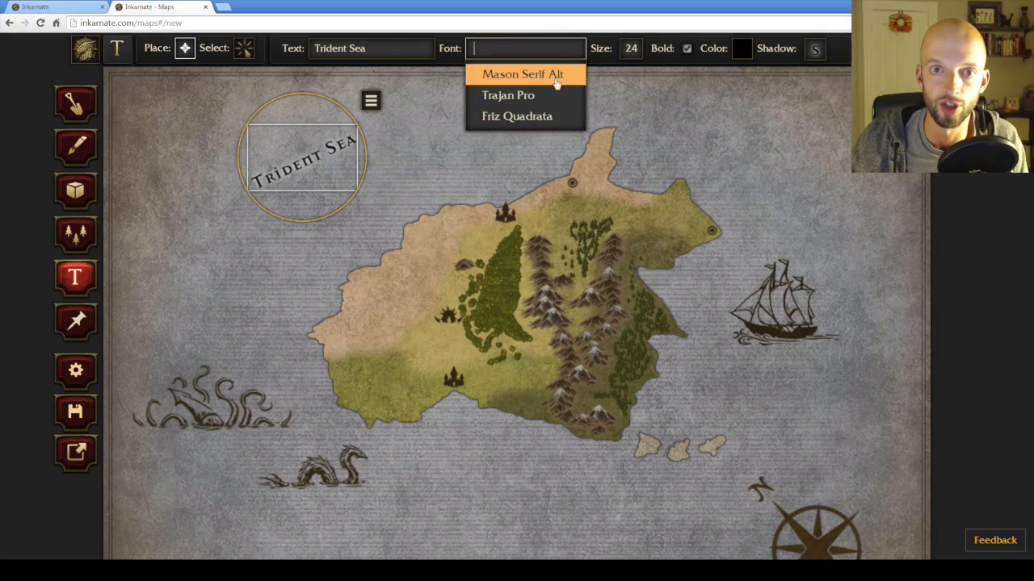
{"action": "left_click", "coordinate": [506, 95]}
{"action": "left_click", "coordinate": [540, 50]}
{"action": "left_click", "coordinate": [520, 111]}
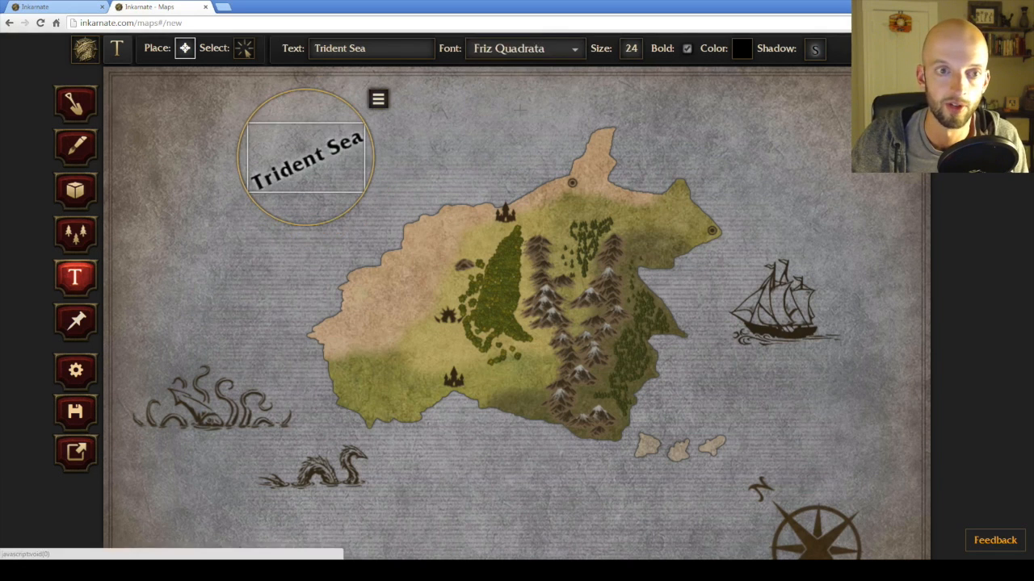
{"action": "left_click", "coordinate": [517, 48]}
{"action": "left_click", "coordinate": [500, 72]}
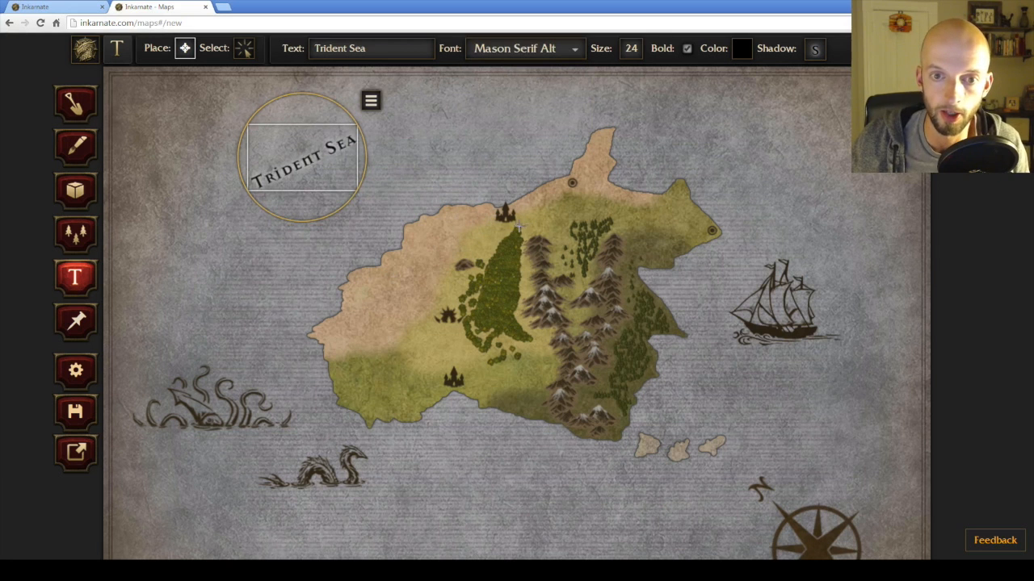
Add a size 8 text label reading "Greywall" just east of the city on the northern coast.
{"action": "key", "text": "ctrl+plus"}
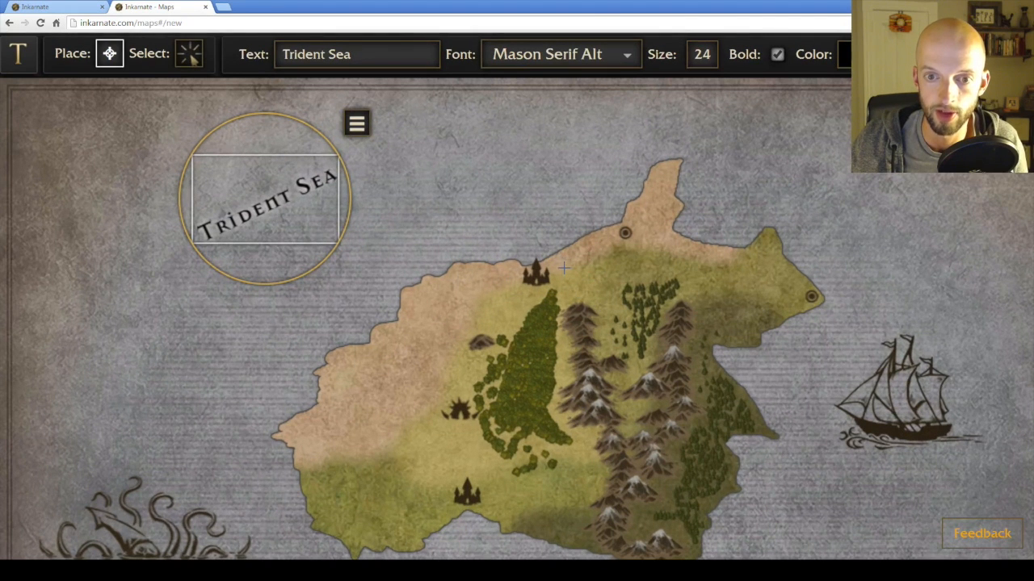
{"action": "left_click", "coordinate": [559, 269]}
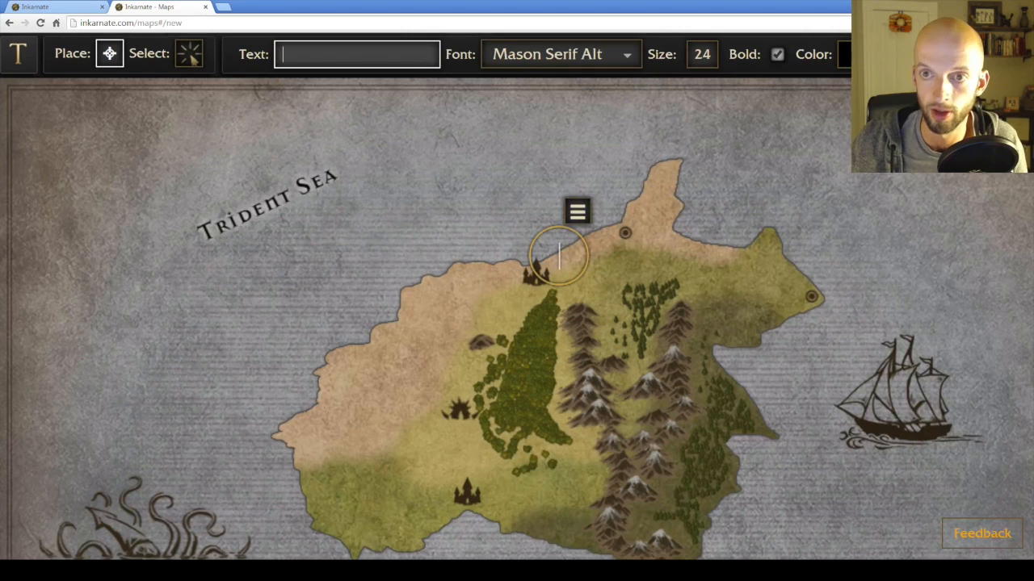
{"action": "left_click", "coordinate": [710, 60]}
{"action": "left_click_drag", "start_coordinate": [640, 87], "coordinate": [614, 92]}
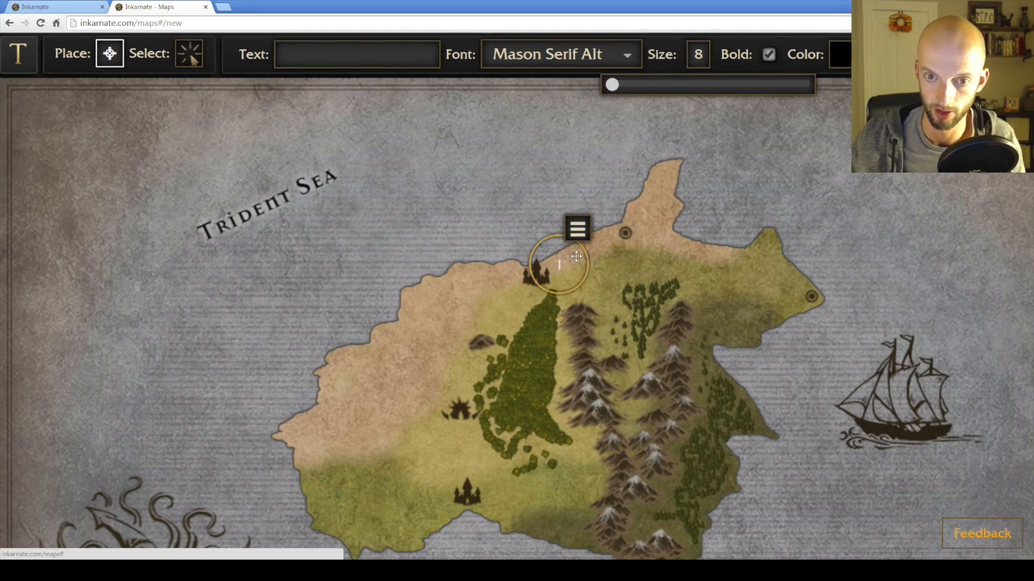
{"action": "type", "text": "Gre"}
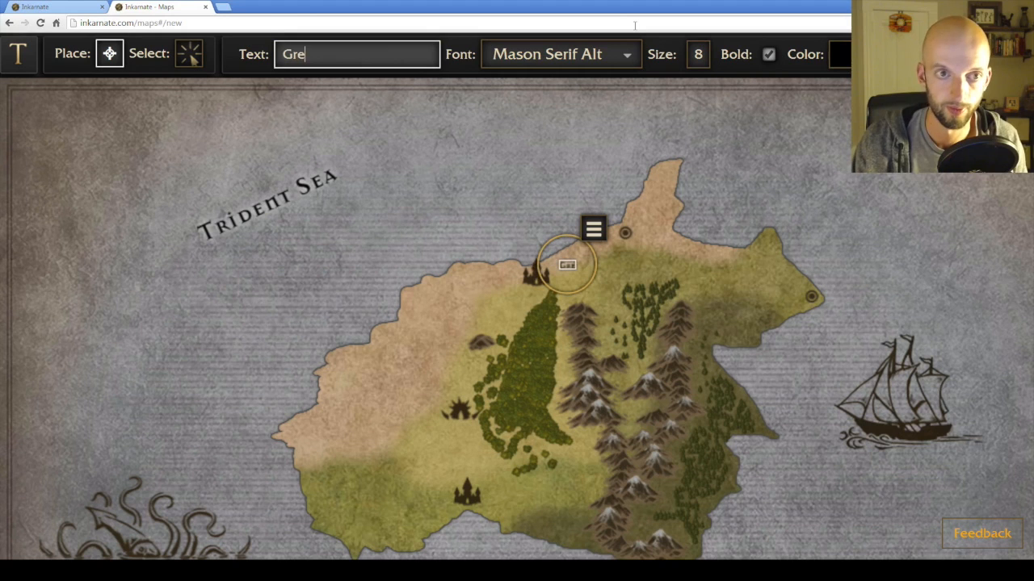
{"action": "type", "text": "ywa"}
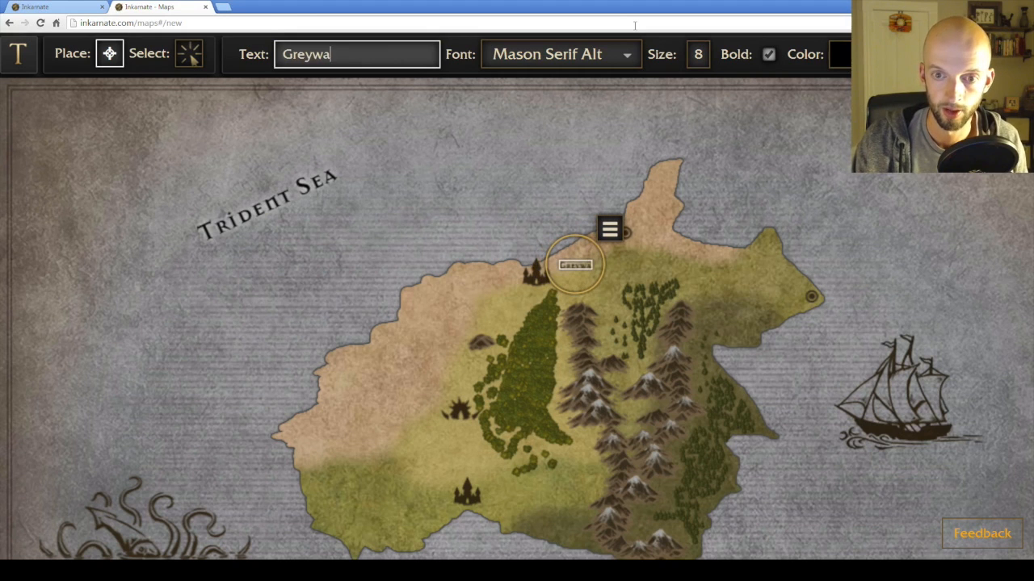
{"action": "type", "text": "ll"}
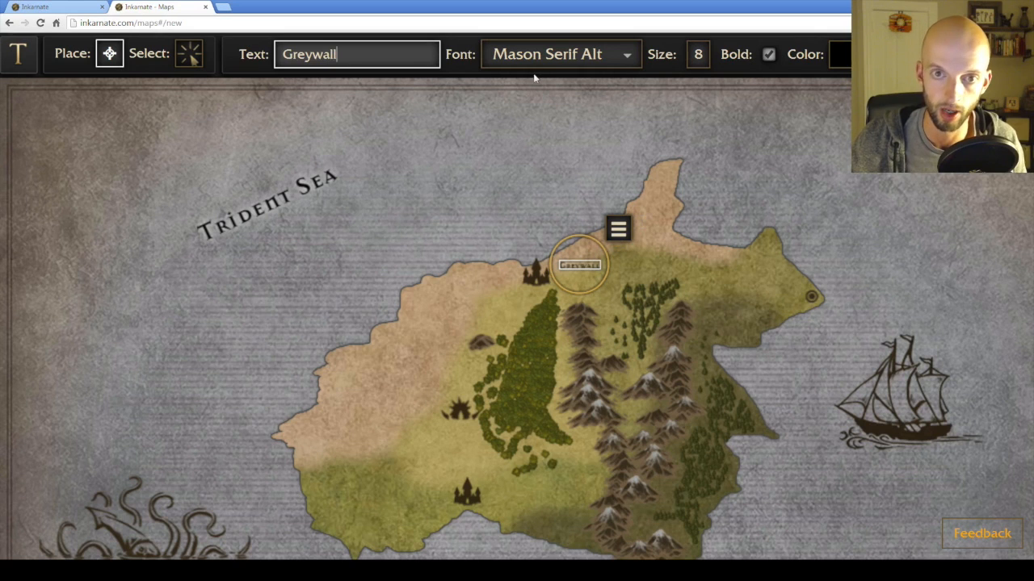
Set the Greywall label's size to 17 and move it directly west of the northern coastal city.
{"action": "left_click", "coordinate": [703, 63]}
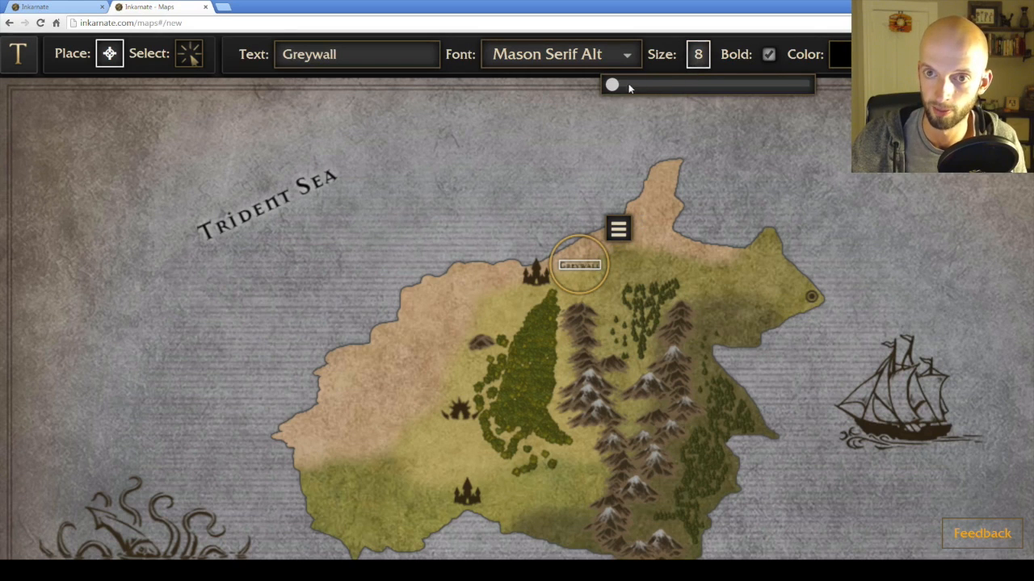
{"action": "mouse_move", "coordinate": [612, 86]}
{"action": "left_mouse_down"}
{"action": "mouse_move", "coordinate": [631, 89]}
{"action": "mouse_move", "coordinate": [621, 86]}
{"action": "left_mouse_up"}
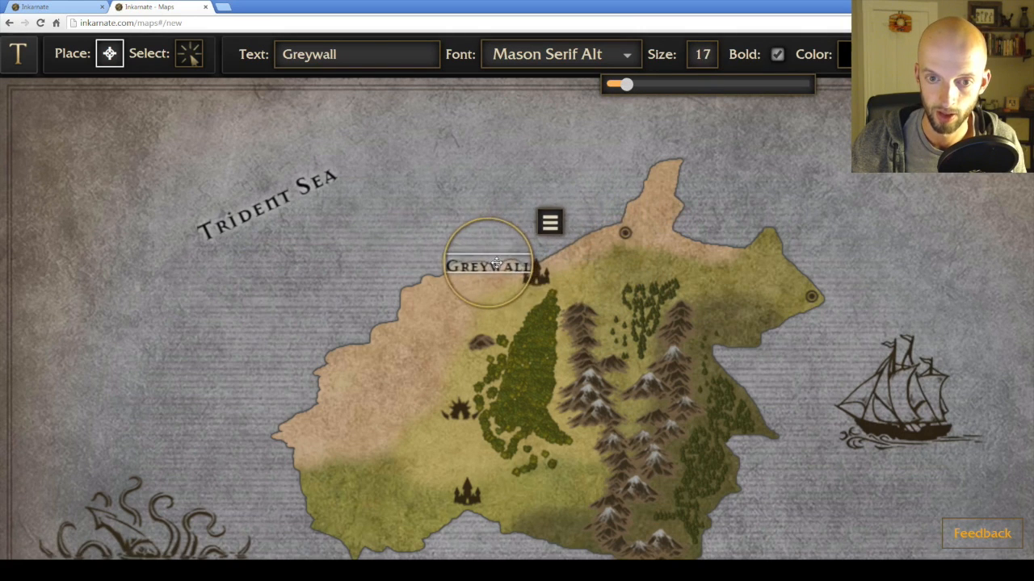
{"action": "left_click", "coordinate": [491, 266]}
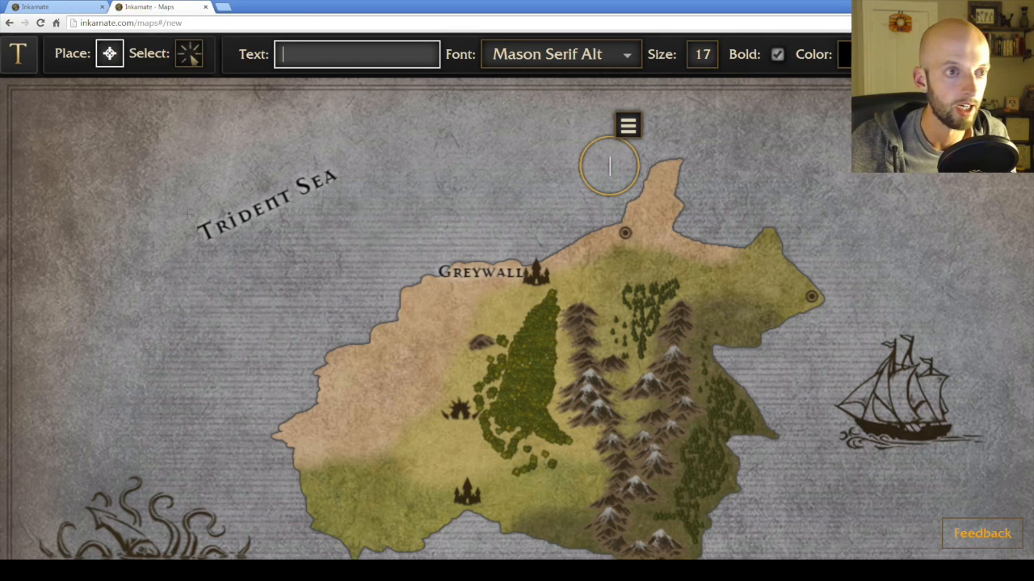
Pin a note on the Greywall city with the body "Greywall is a city founded by fisherman from the distant North.".
{"action": "key", "text": "ctrl+minus"}
{"action": "key", "text": "ctrl+minus"}
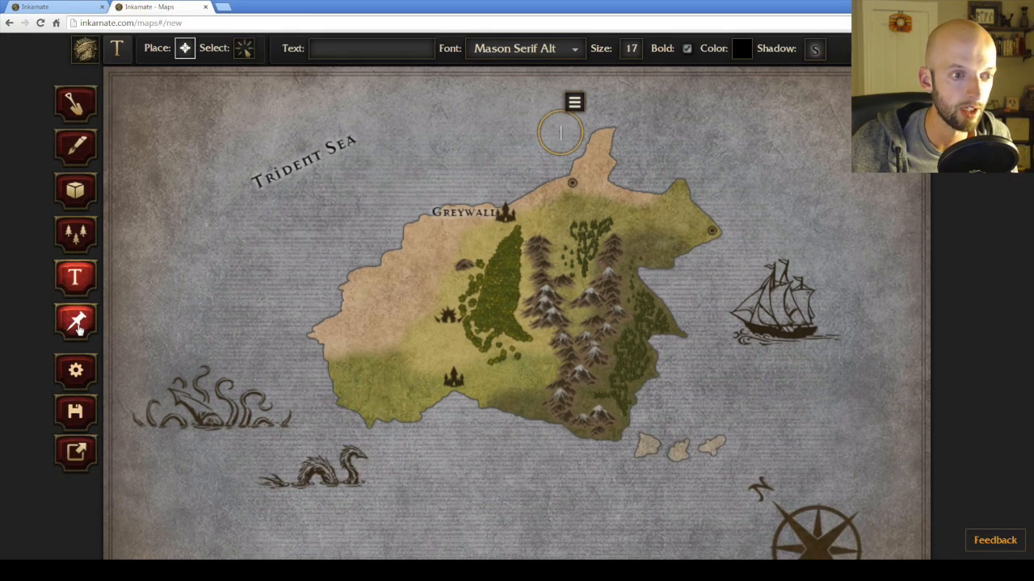
{"action": "left_click", "coordinate": [78, 324]}
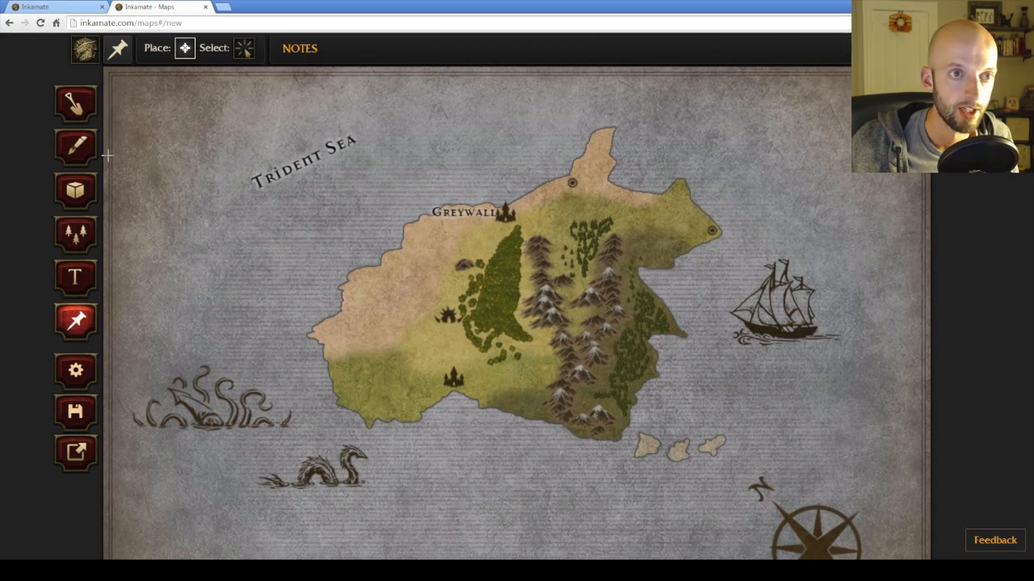
{"action": "left_click", "coordinate": [505, 213]}
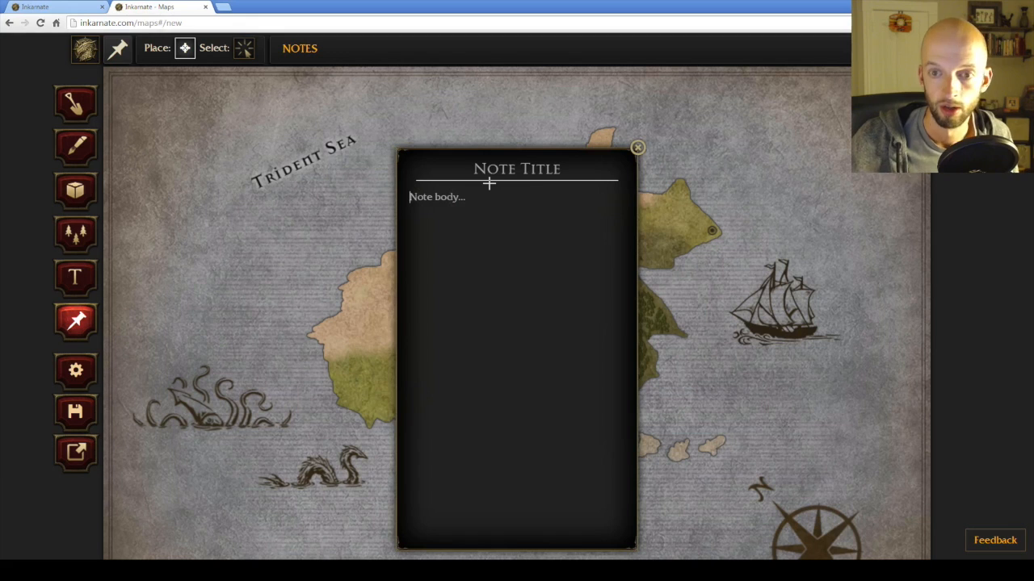
{"action": "type", "text": "gre"}
{"action": "key", "text": "BackSpace"}
{"action": "key", "text": "BackSpace"}
{"action": "key", "text": "BackSpace"}
{"action": "type", "text": "Gre"}
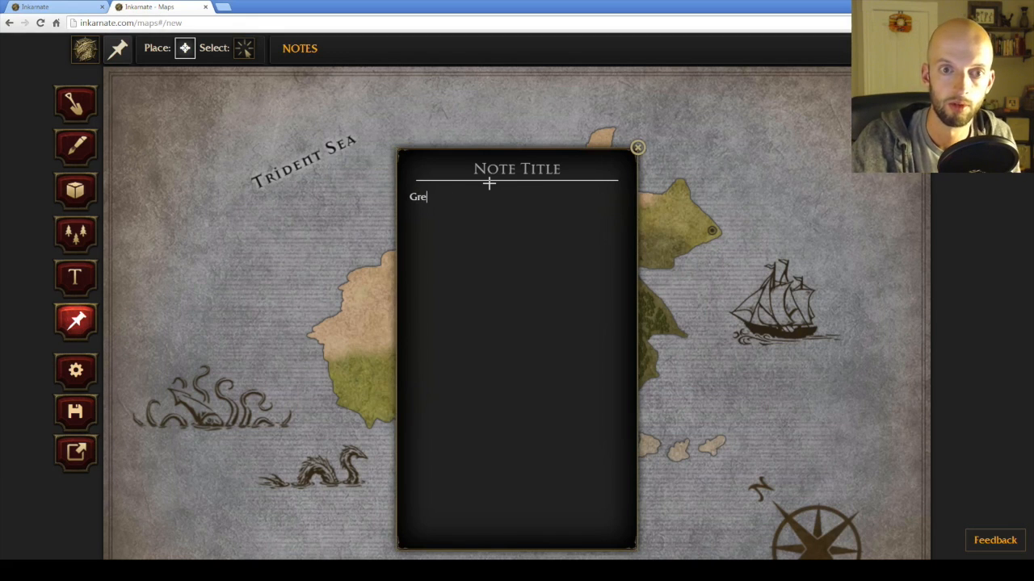
{"action": "type", "text": "ywall is a city founded "}
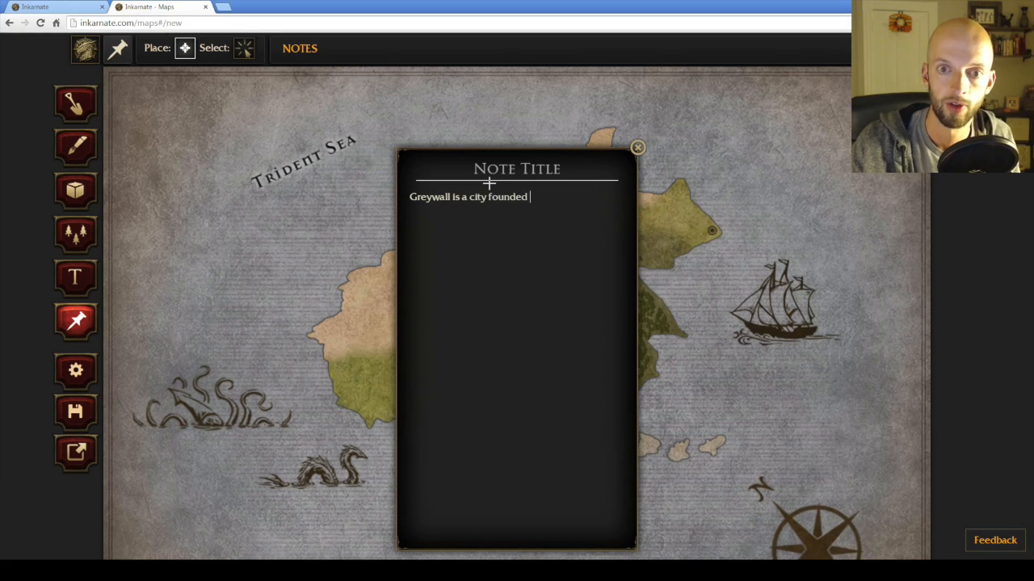
{"action": "type", "text": "by fisherman from the dis"}
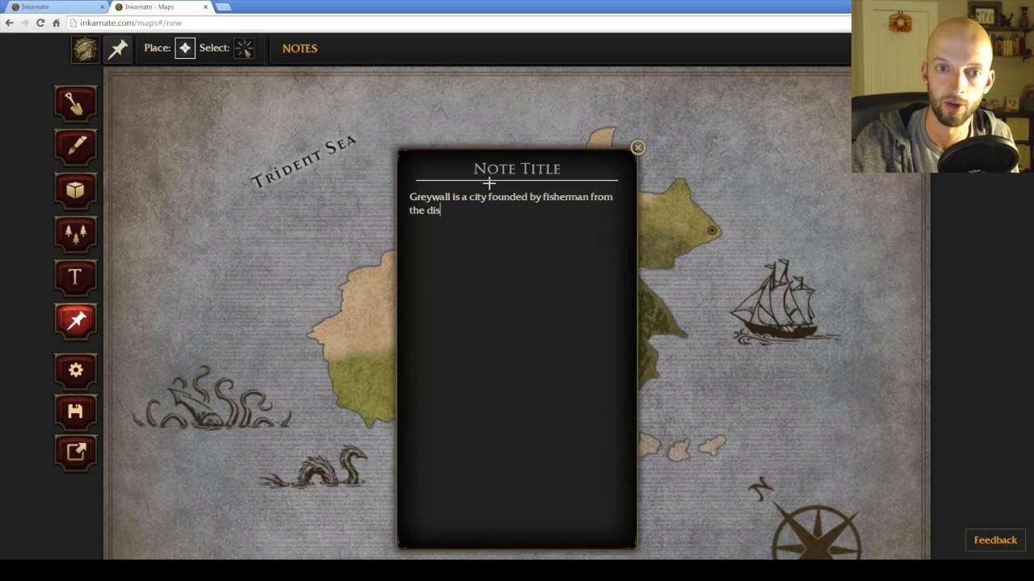
{"action": "type", "text": "tant North."}
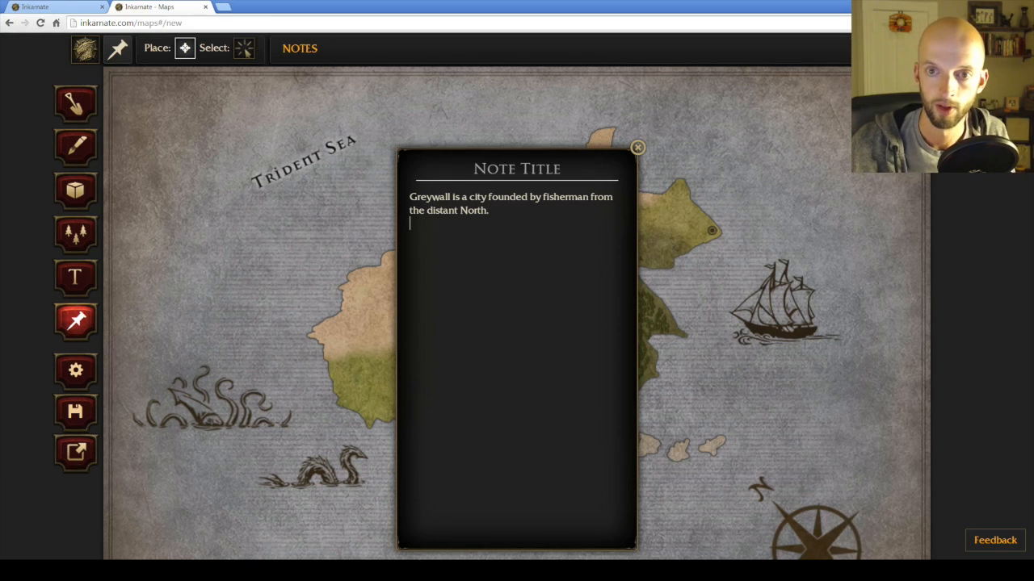
Close the finished note for Greywall.
{"action": "left_click", "coordinate": [638, 148]}
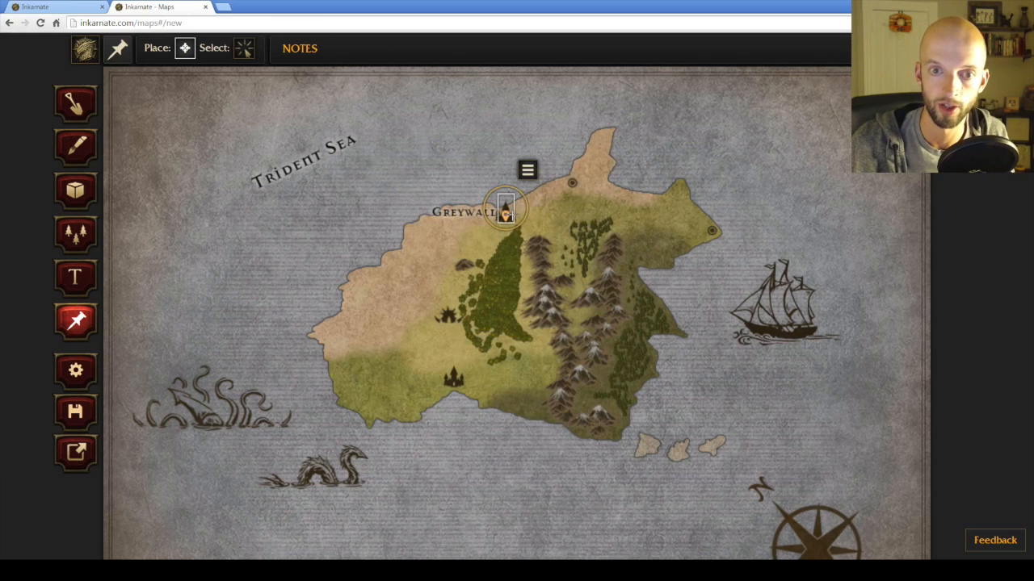
{"action": "left_click", "coordinate": [626, 197]}
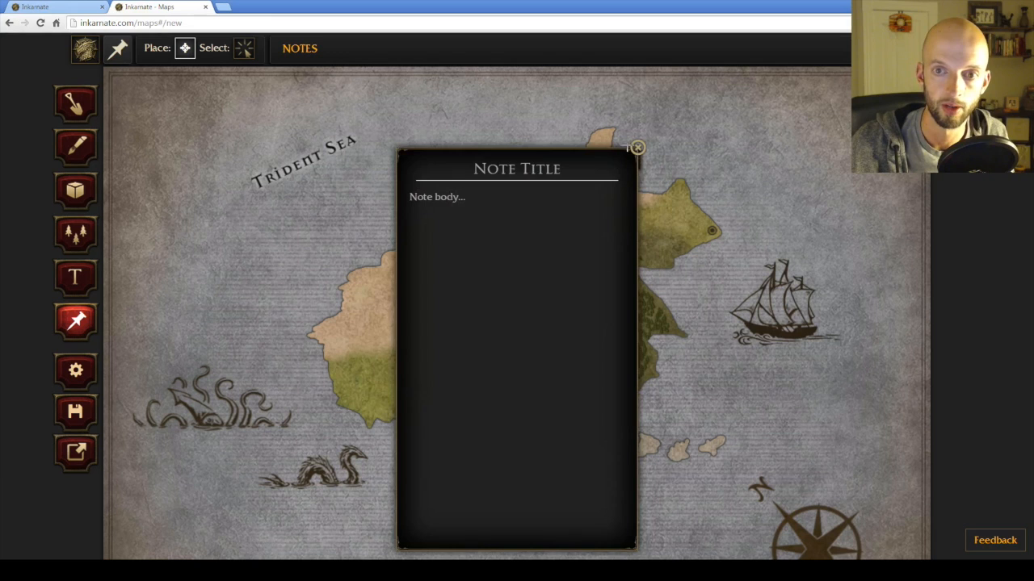
{"action": "left_click", "coordinate": [638, 147]}
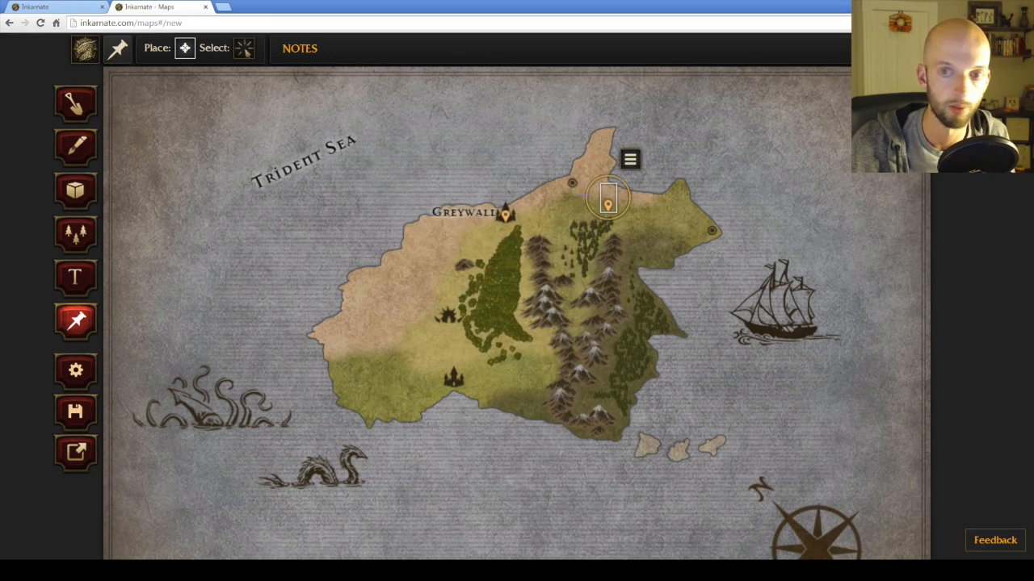
{"action": "left_click", "coordinate": [630, 160]}
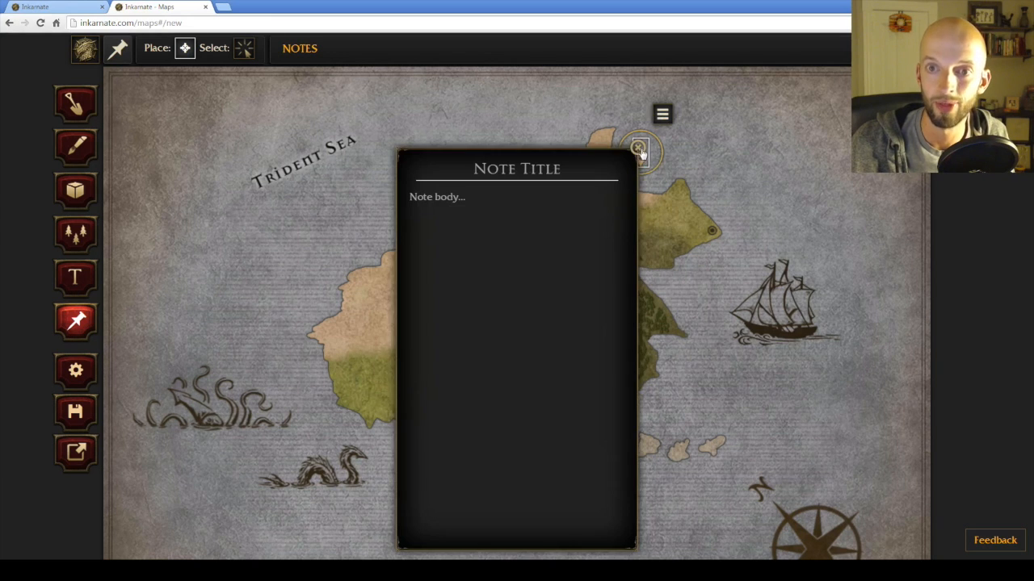
{"action": "left_click", "coordinate": [638, 147]}
{"action": "left_click", "coordinate": [662, 114]}
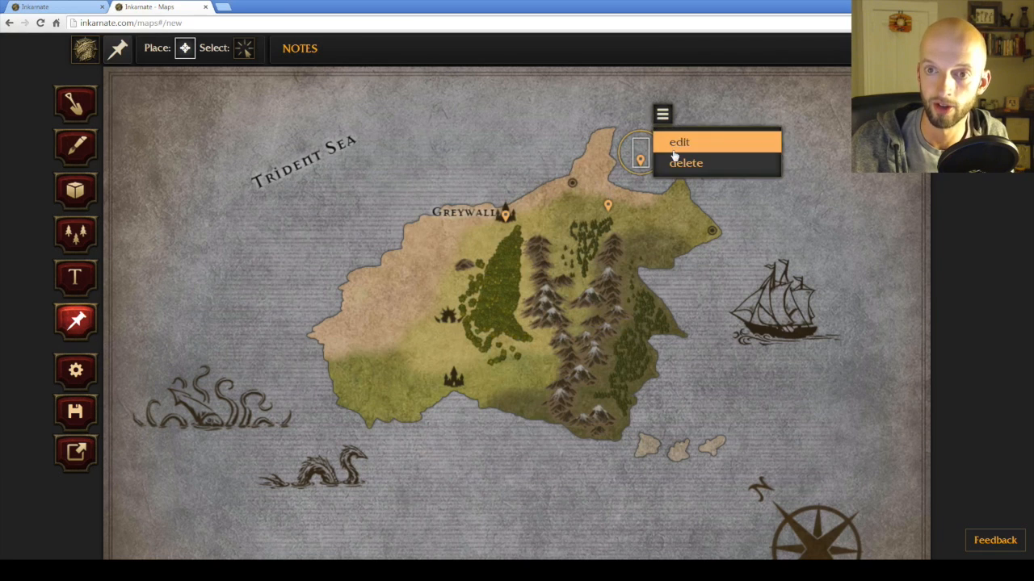
{"action": "left_click", "coordinate": [682, 165]}
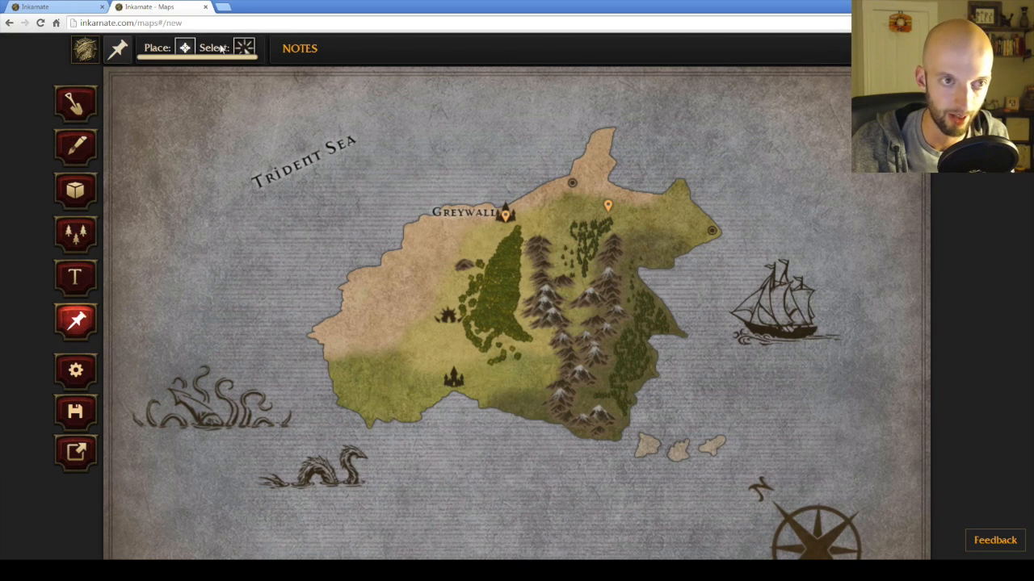
{"action": "left_click", "coordinate": [611, 205]}
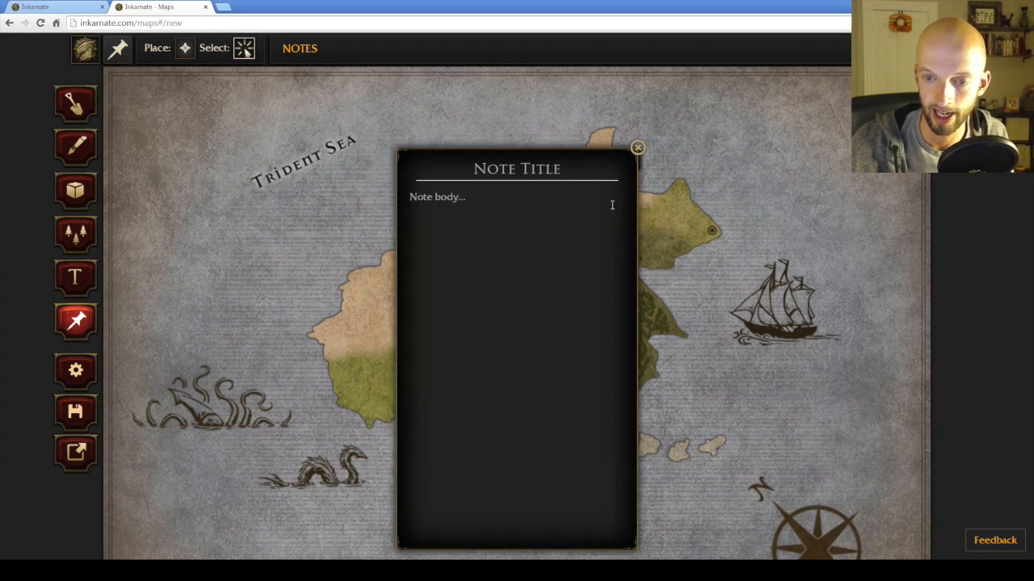
{"action": "left_click", "coordinate": [638, 149]}
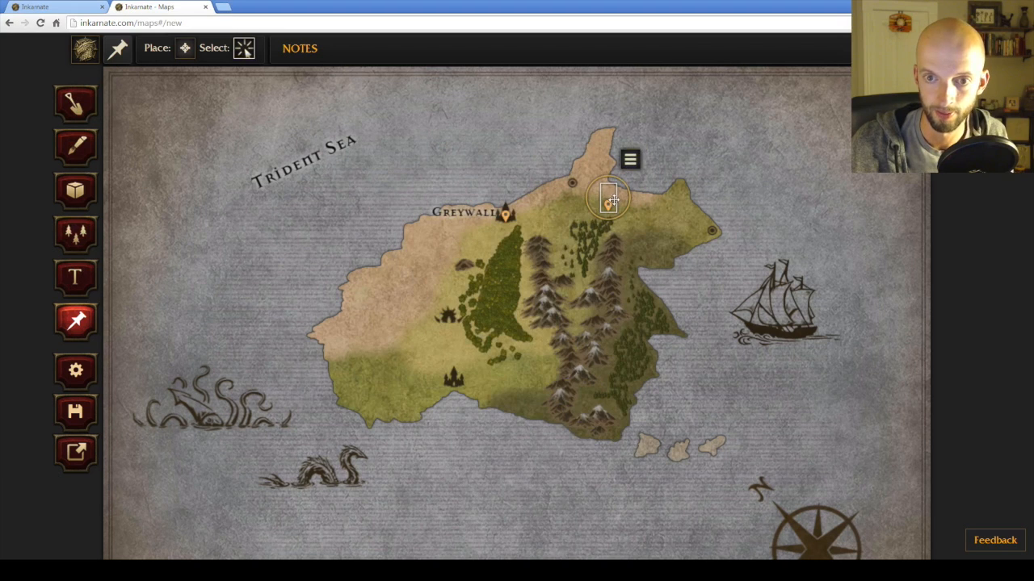
{"action": "key", "text": "Delete"}
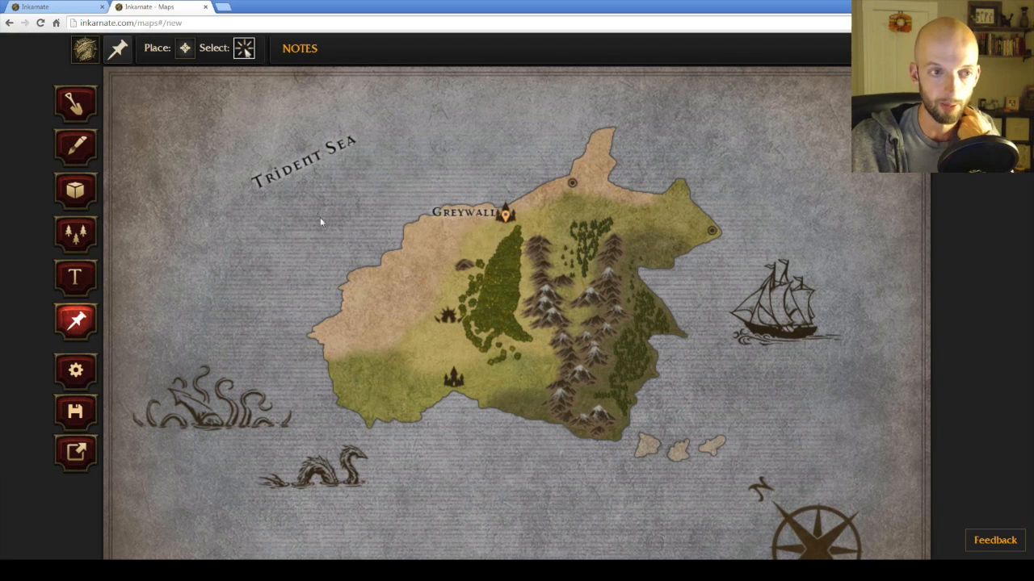
{"action": "left_click", "coordinate": [80, 280]}
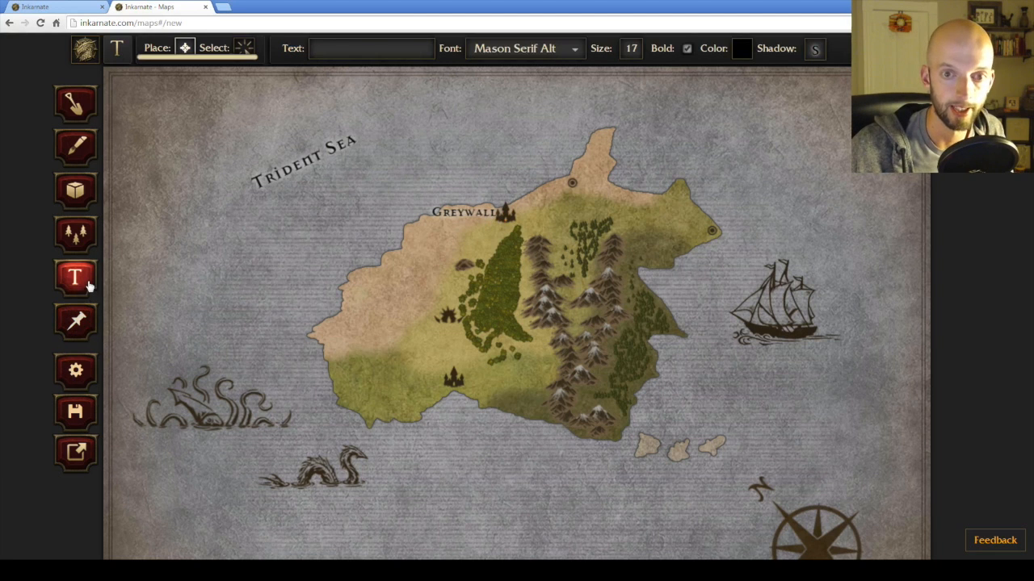
{"action": "left_click", "coordinate": [79, 234]}
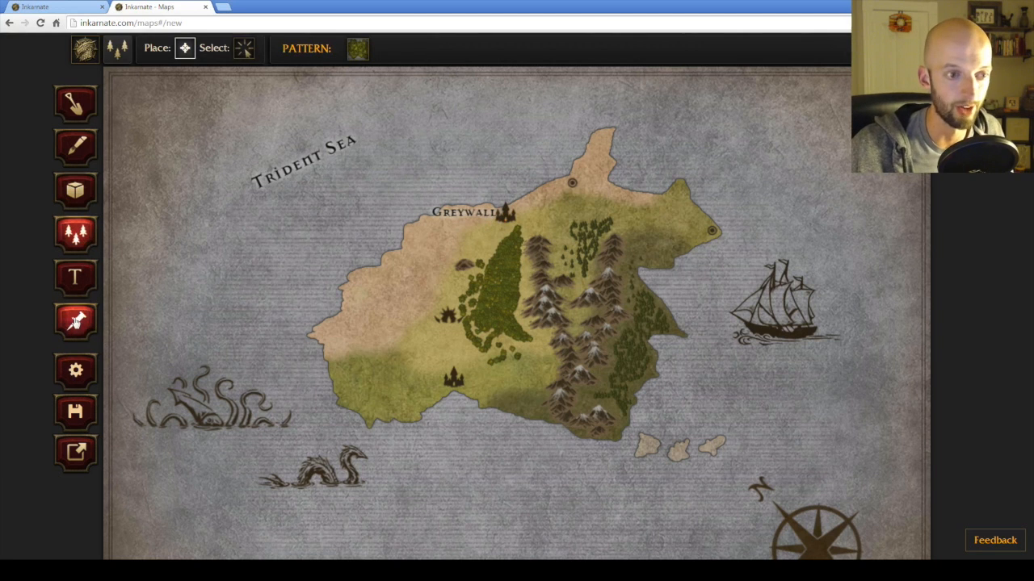
{"action": "left_click", "coordinate": [80, 320]}
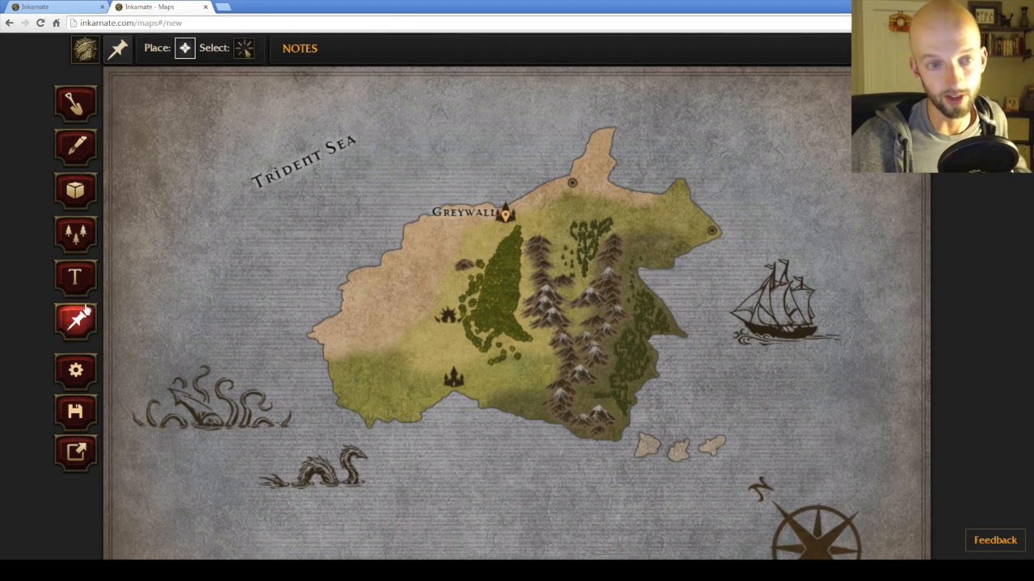
{"action": "left_click", "coordinate": [76, 277]}
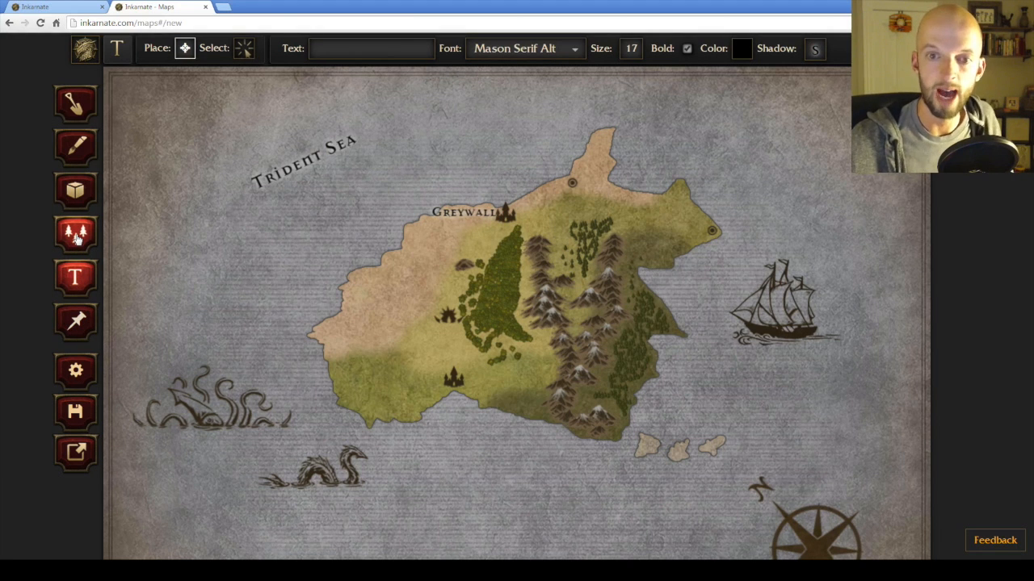
{"action": "left_click", "coordinate": [75, 196]}
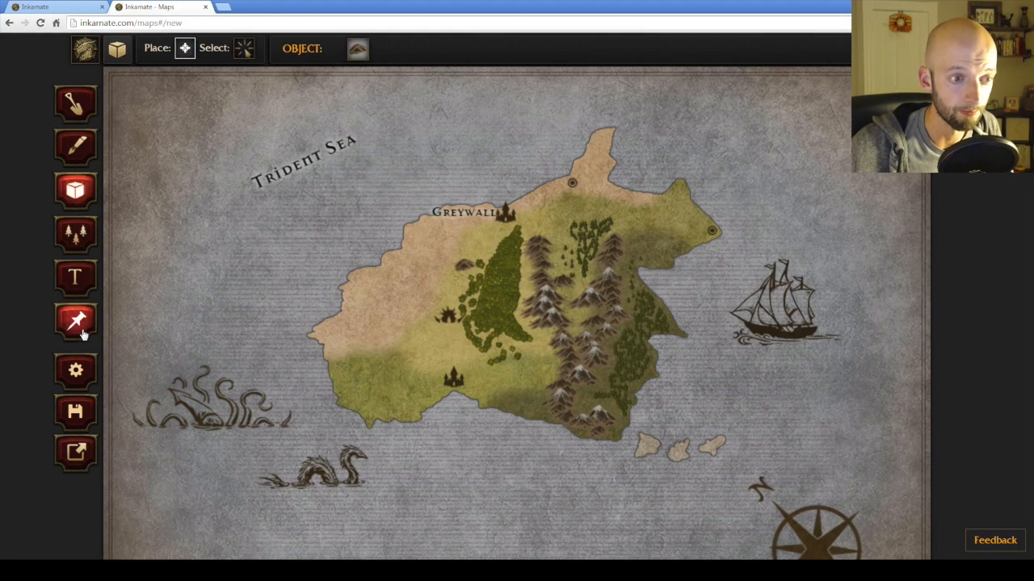
{"action": "left_click", "coordinate": [76, 146]}
{"action": "left_click", "coordinate": [79, 106]}
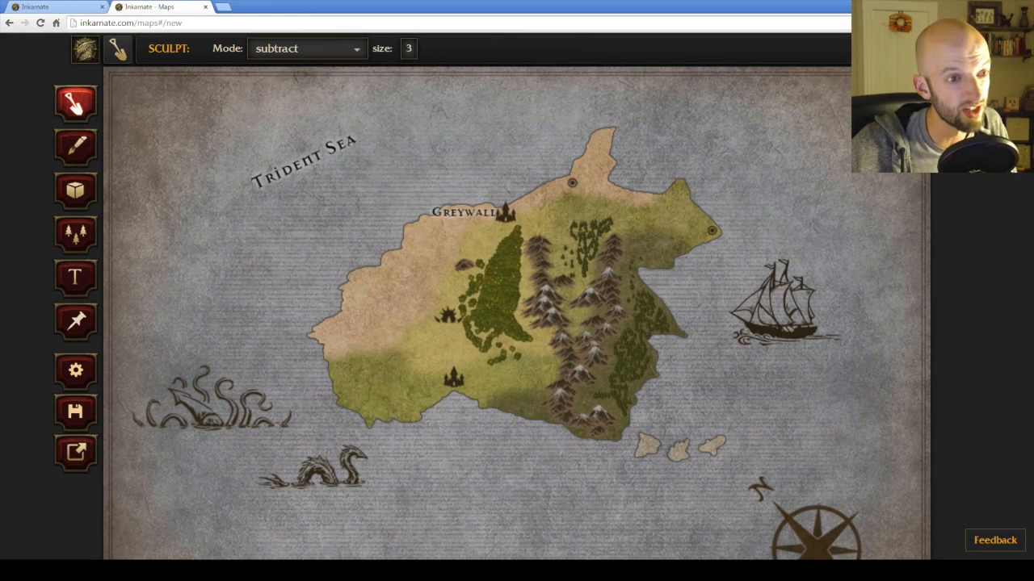
{"action": "left_click", "coordinate": [76, 147]}
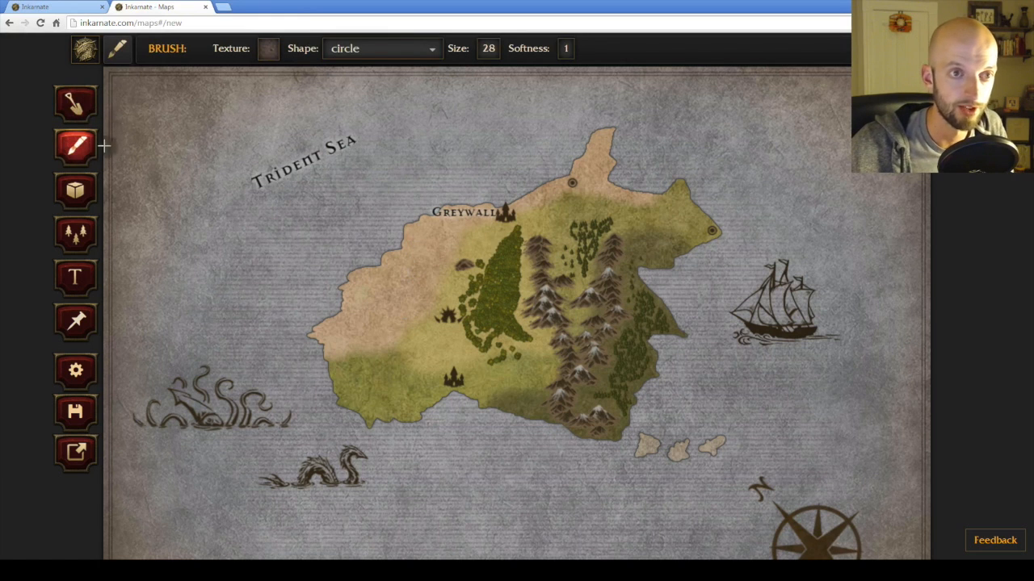
Carve a river from the northwestern coast east through the large forest to the mountains, sculpting in subtract mode at size 3.
{"action": "left_click", "coordinate": [76, 107]}
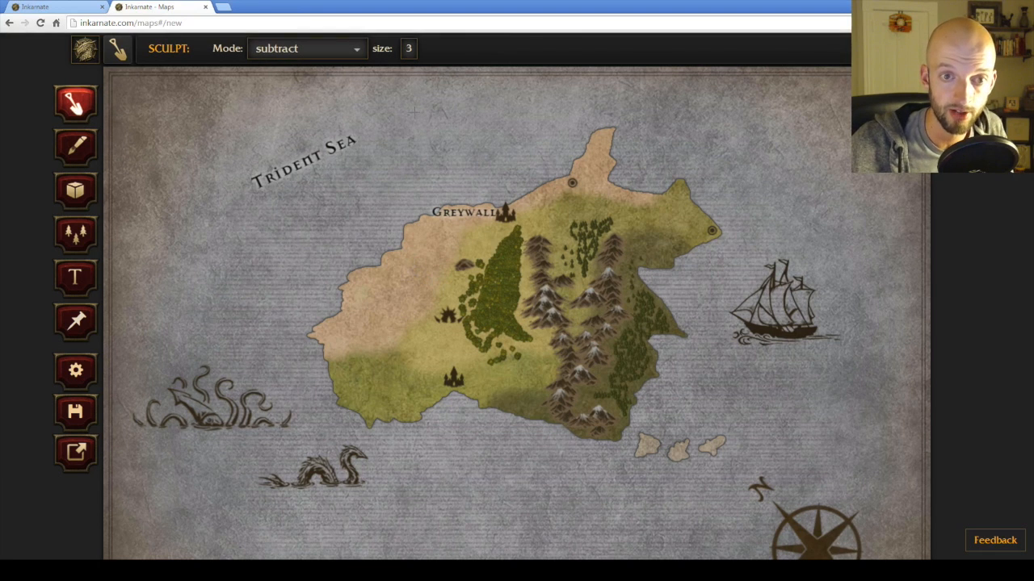
{"action": "left_click", "coordinate": [408, 48]}
{"action": "left_click_drag", "start_coordinate": [340, 72], "coordinate": [329, 69]}
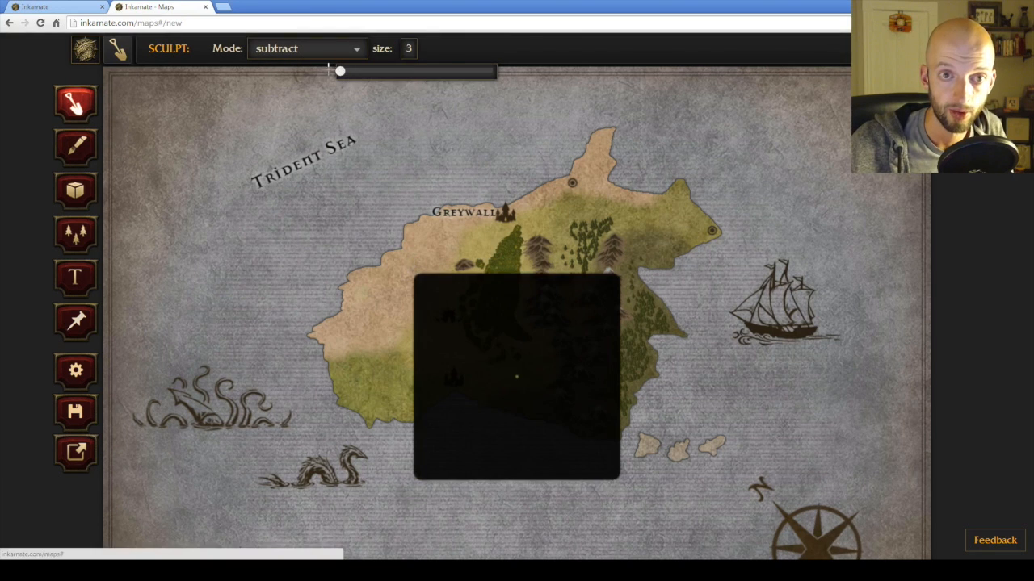
{"action": "left_click", "coordinate": [340, 72]}
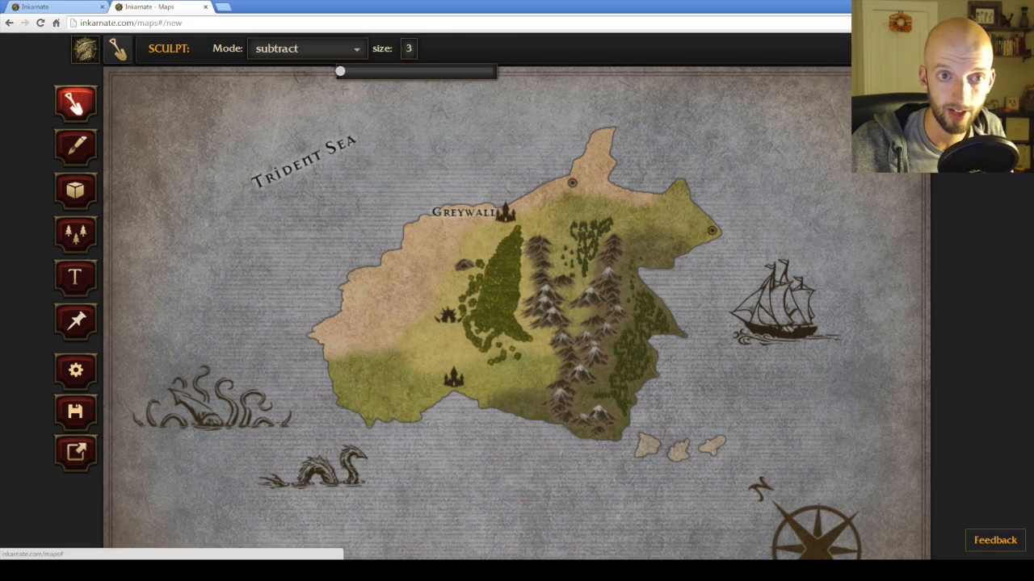
{"action": "mouse_move", "coordinate": [382, 264]}
{"action": "left_mouse_down"}
{"action": "mouse_move", "coordinate": [406, 305]}
{"action": "mouse_move", "coordinate": [443, 294]}
{"action": "left_mouse_up"}
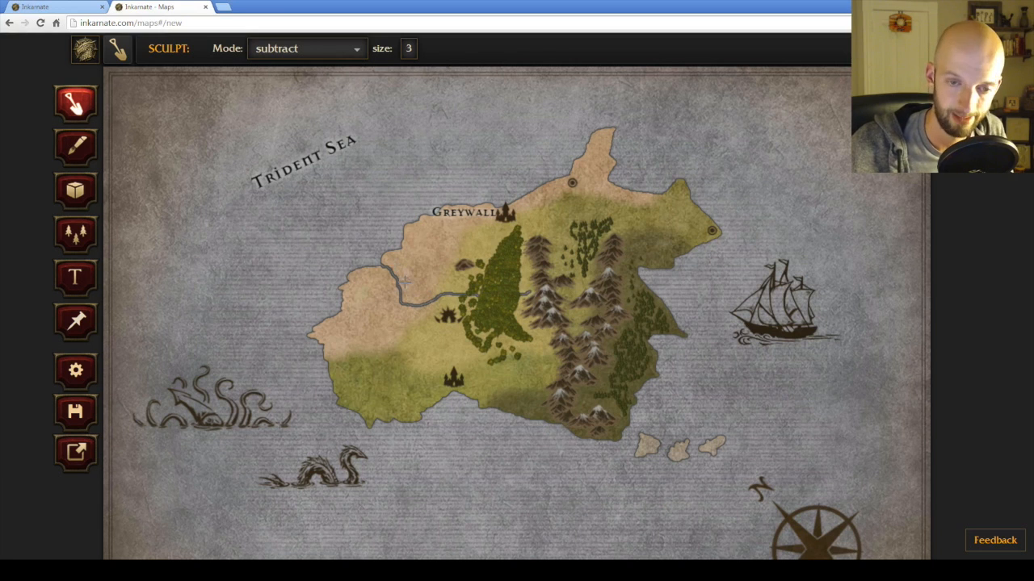
Carve two tributaries off the river, north to the small hill and south around the western settlement, plus a river from the mountains to the southern coast.
{"action": "key", "text": "ctrl+plus"}
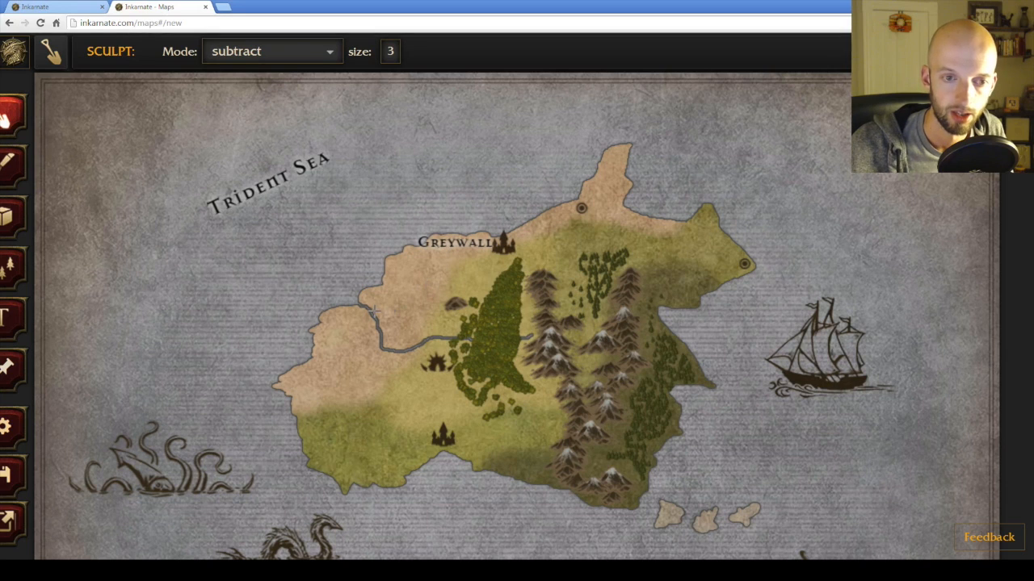
{"action": "mouse_move", "coordinate": [411, 353]}
{"action": "left_mouse_down"}
{"action": "mouse_move", "coordinate": [450, 323]}
{"action": "mouse_move", "coordinate": [447, 299]}
{"action": "mouse_move", "coordinate": [470, 287]}
{"action": "left_mouse_up"}
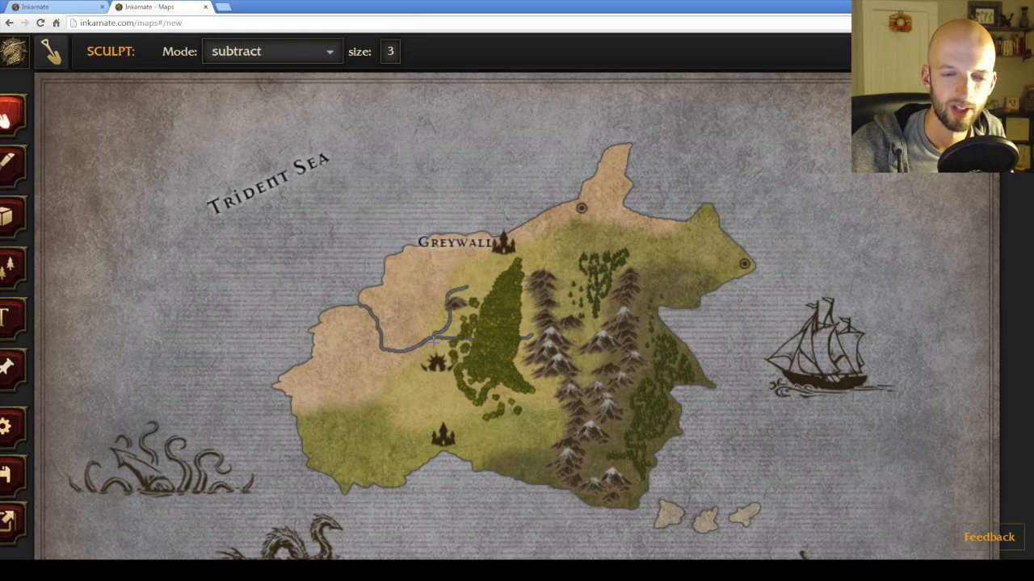
{"action": "mouse_move", "coordinate": [417, 347]}
{"action": "left_mouse_down"}
{"action": "mouse_move", "coordinate": [420, 385]}
{"action": "mouse_move", "coordinate": [457, 398]}
{"action": "left_mouse_up"}
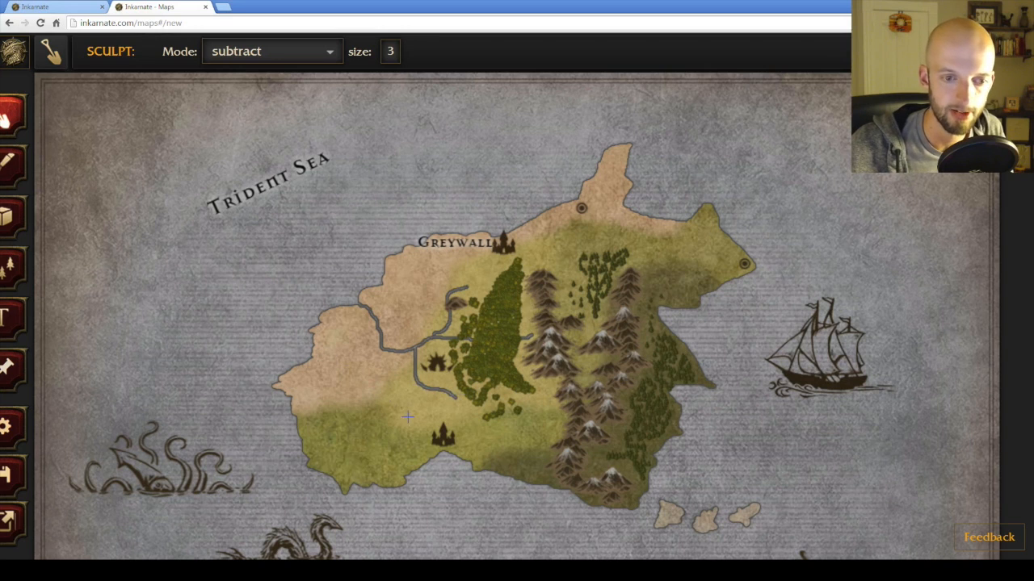
{"action": "mouse_move", "coordinate": [555, 416]}
{"action": "left_mouse_down"}
{"action": "mouse_move", "coordinate": [462, 423]}
{"action": "mouse_move", "coordinate": [469, 443]}
{"action": "left_mouse_up"}
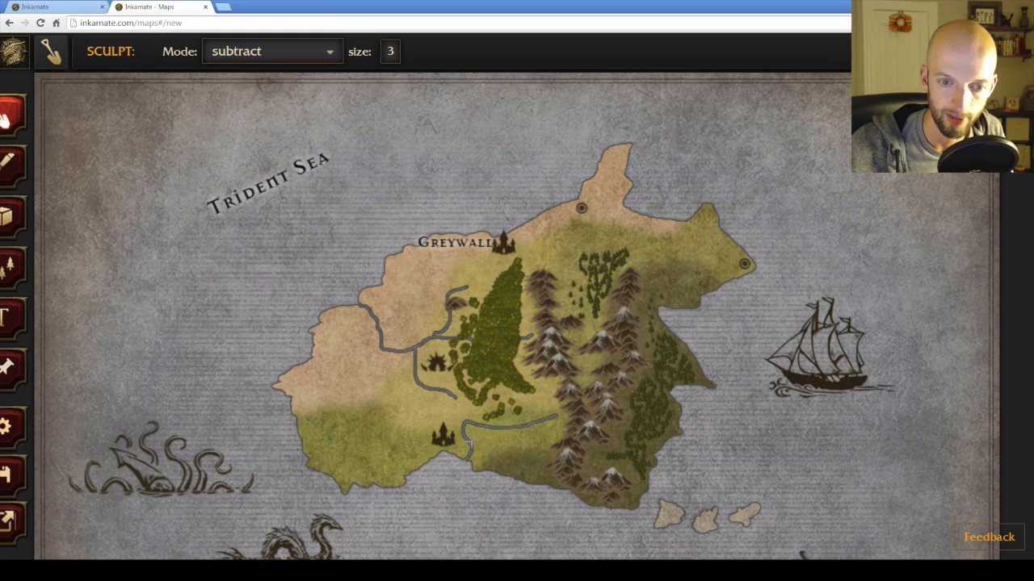
Carve a second mouth for the southern river and fill it back in with land using the sculpt add mode.
{"action": "left_click_drag", "start_coordinate": [465, 437], "coordinate": [491, 467]}
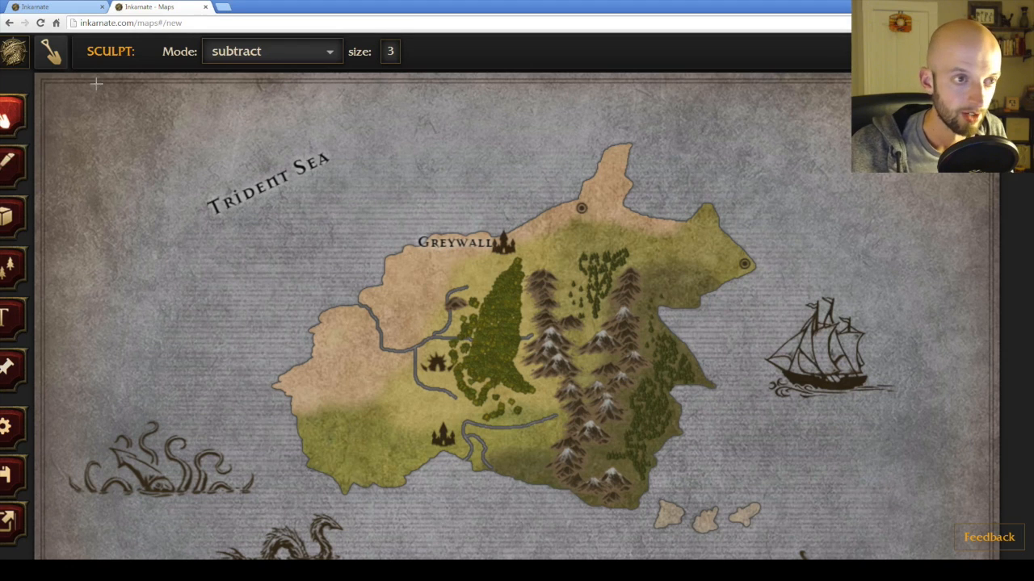
{"action": "left_click", "coordinate": [232, 51]}
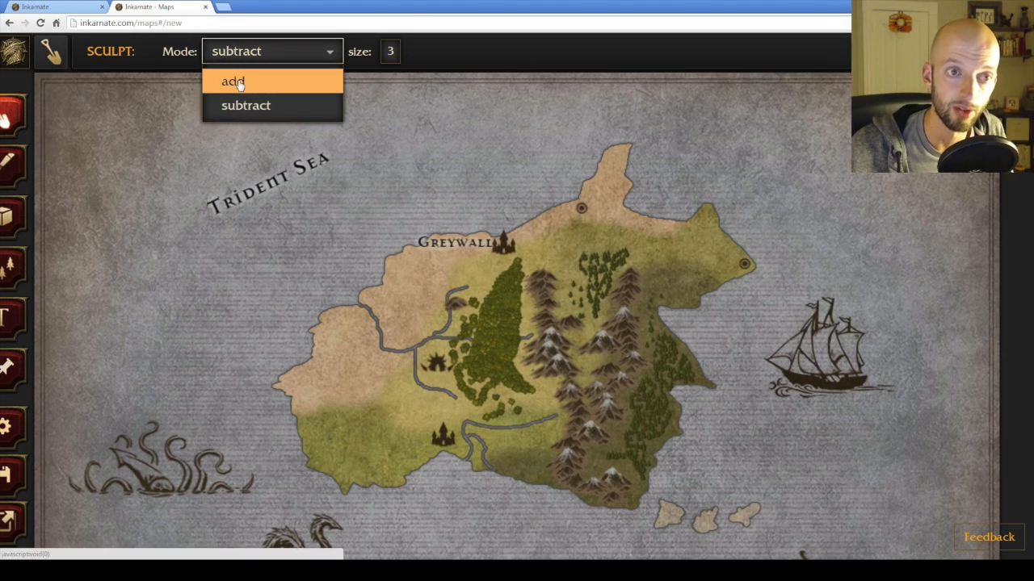
{"action": "left_click", "coordinate": [238, 82]}
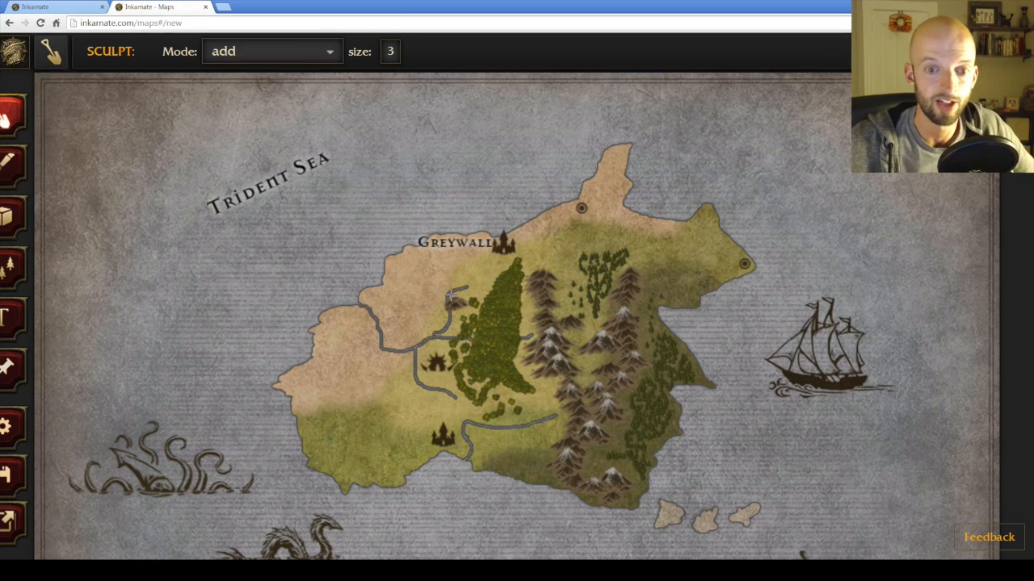
Carve a narrow lake at the southern river's source beside the mountains, using subtract mode with the brush size raised to 6.
{"action": "left_click", "coordinate": [224, 62]}
{"action": "left_click", "coordinate": [238, 105]}
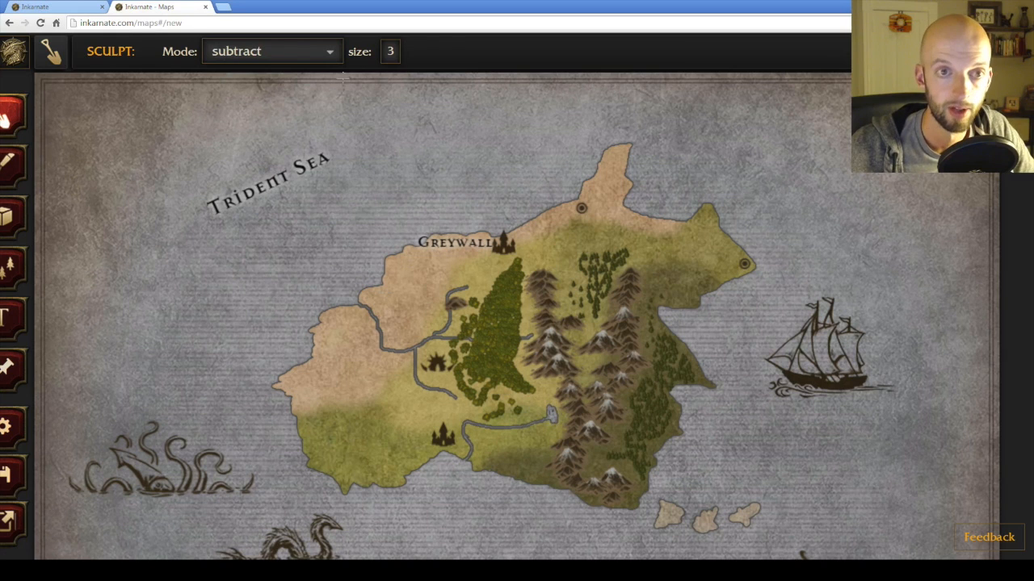
{"action": "left_click", "coordinate": [390, 51]}
{"action": "left_click_drag", "start_coordinate": [320, 79], "coordinate": [315, 77]}
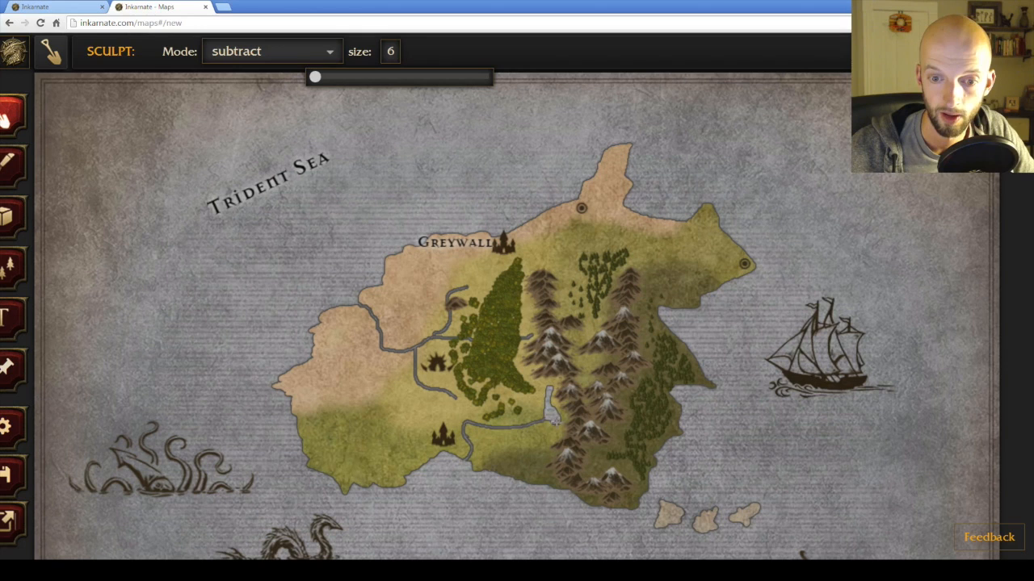
{"action": "mouse_move", "coordinate": [553, 429]}
{"action": "left_mouse_down"}
{"action": "mouse_move", "coordinate": [548, 392]}
{"action": "mouse_move", "coordinate": [543, 400]}
{"action": "left_mouse_up"}
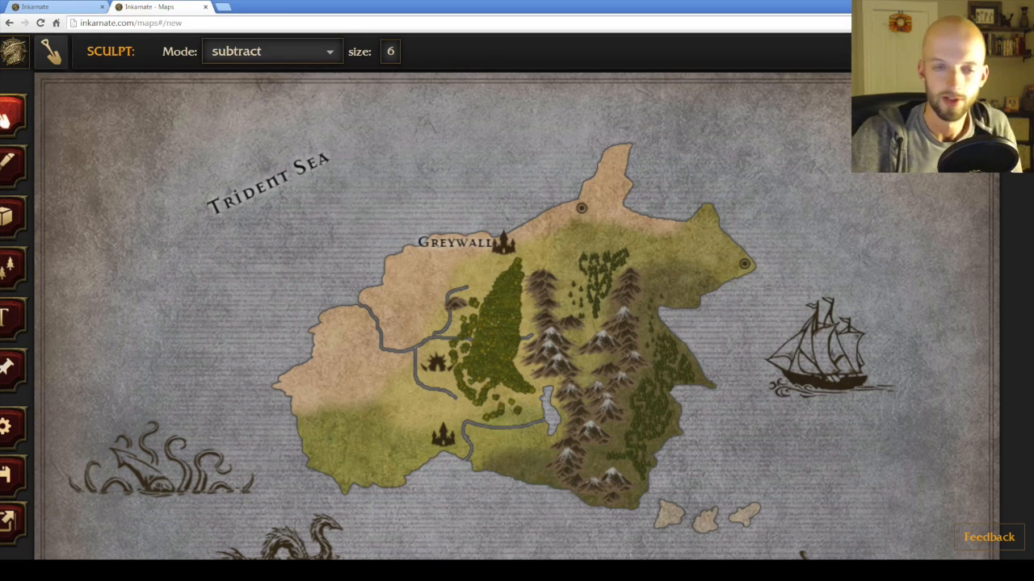
Save the finished map and export it as a JPG image.
{"action": "key", "text": "ctrl+minus"}
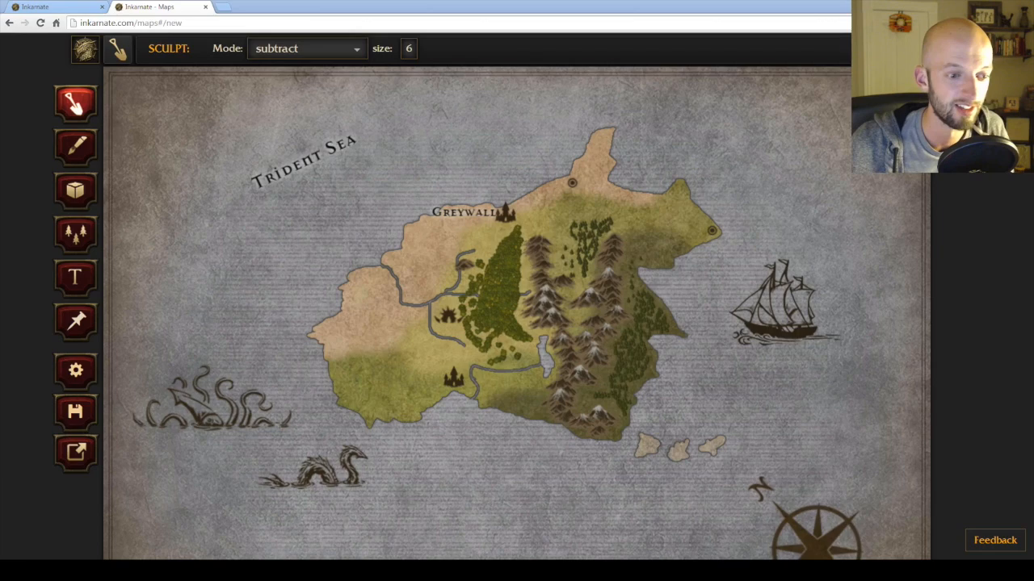
{"action": "left_click", "coordinate": [123, 546]}
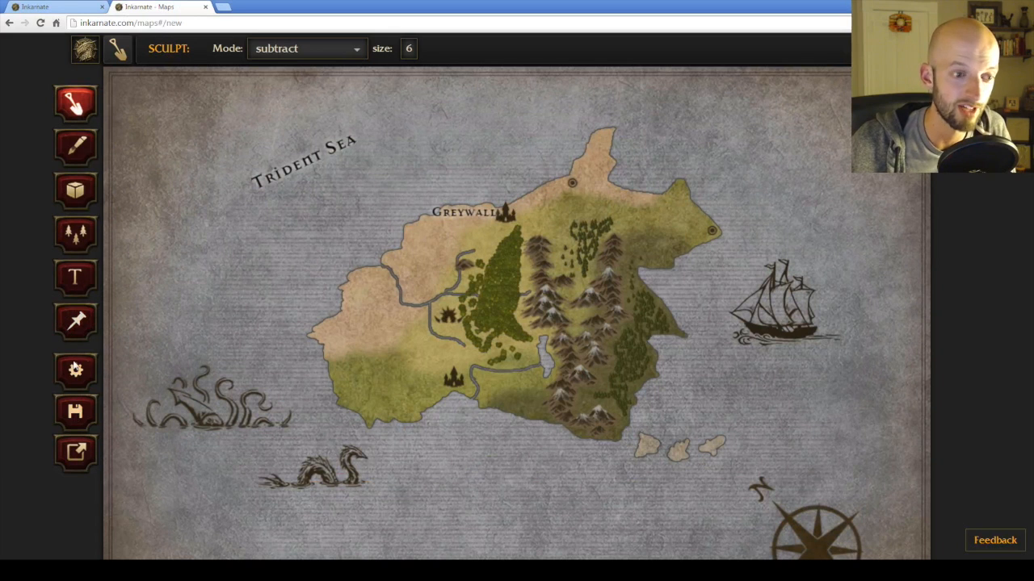
{"action": "key", "text": "ctrl+minus"}
{"action": "key", "text": "ctrl+minus"}
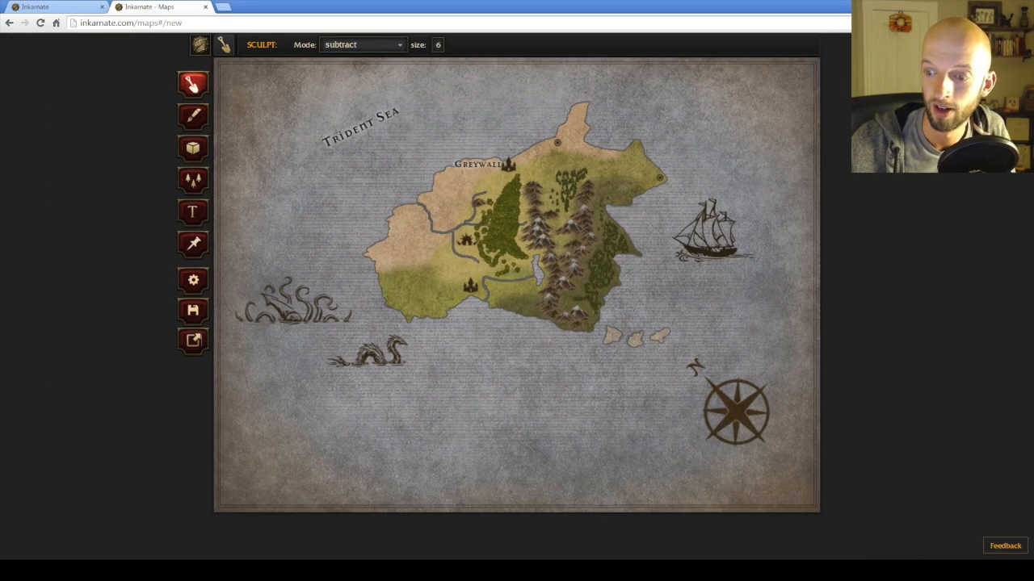
{"action": "left_click", "coordinate": [194, 312]}
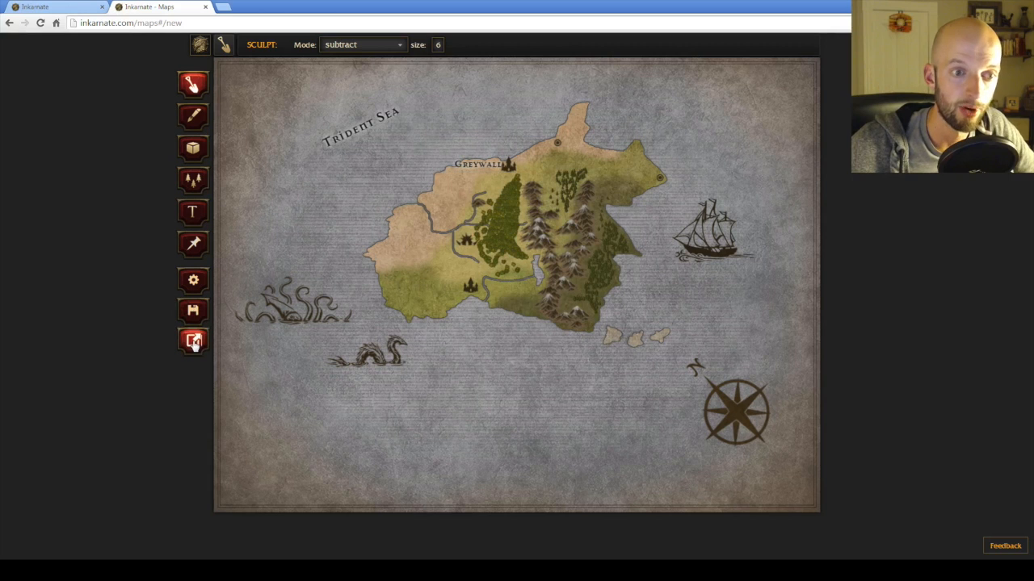
{"action": "left_click", "coordinate": [193, 343]}
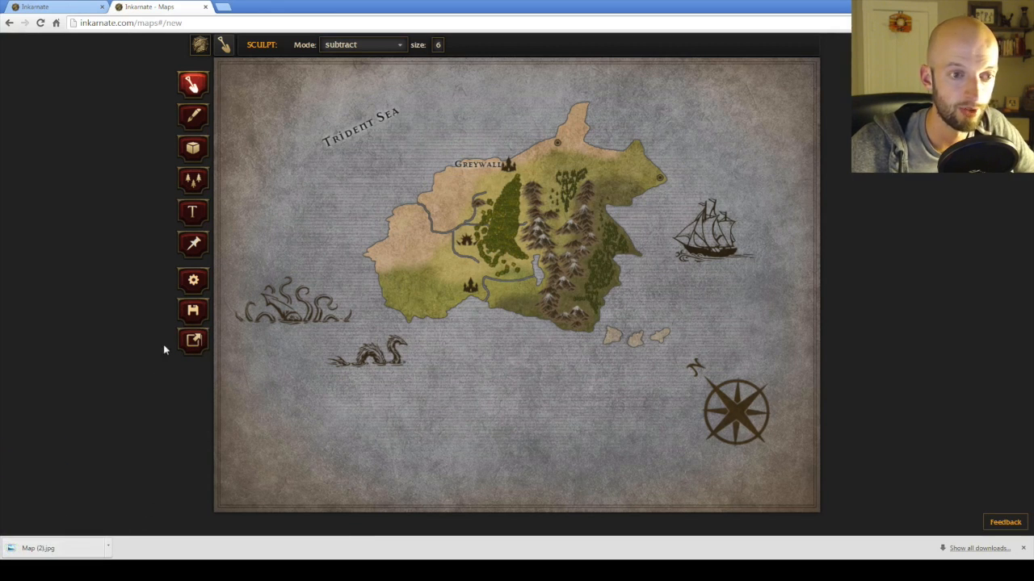
View the map settings for the title and description, and close them without entering anything.
{"action": "left_click", "coordinate": [191, 282]}
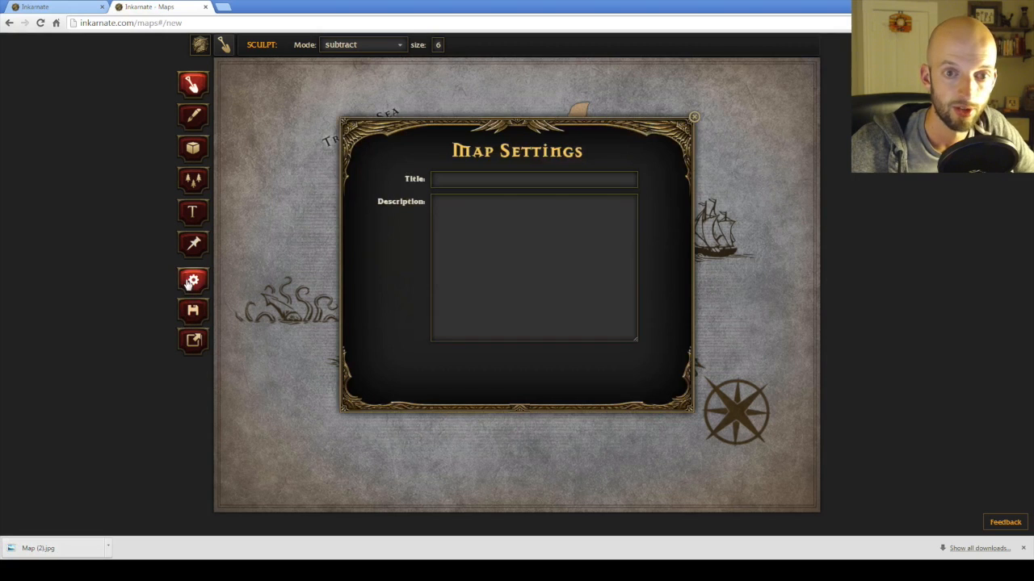
{"action": "left_click", "coordinate": [468, 179]}
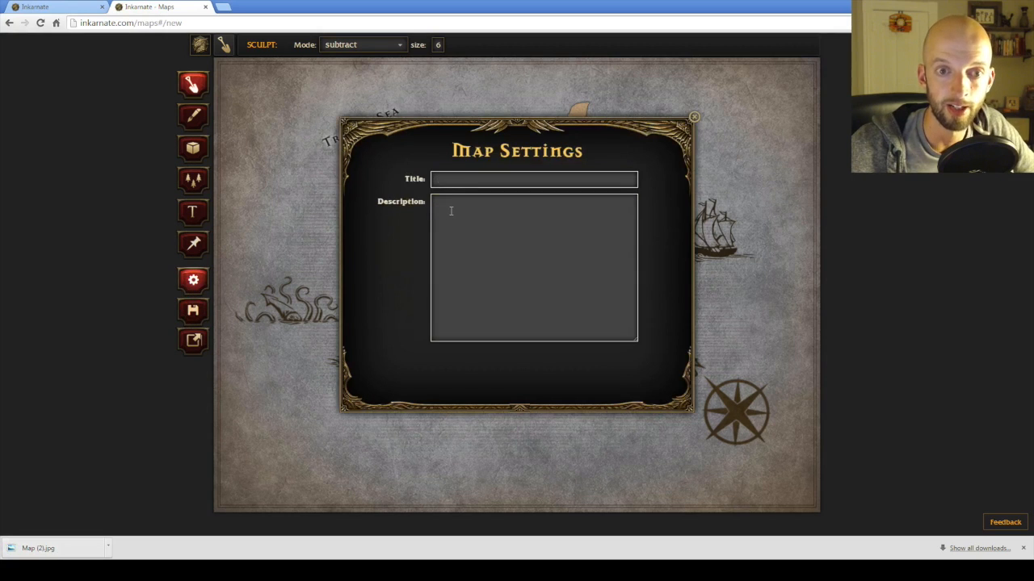
{"action": "left_click", "coordinate": [694, 118]}
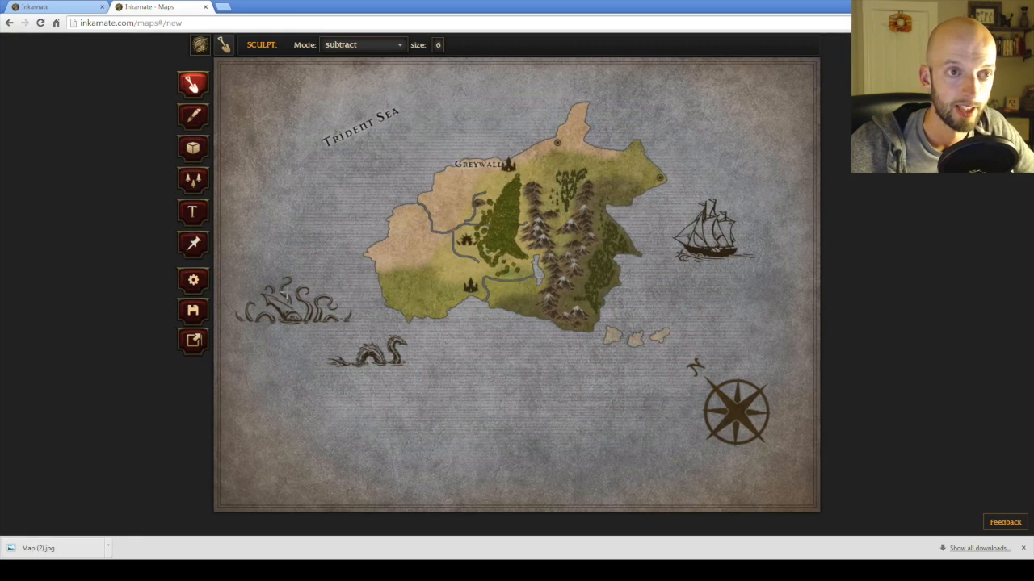
Leave the map editor and return to the overview of saved maps, agreeing to exit.
{"action": "left_click", "coordinate": [199, 46]}
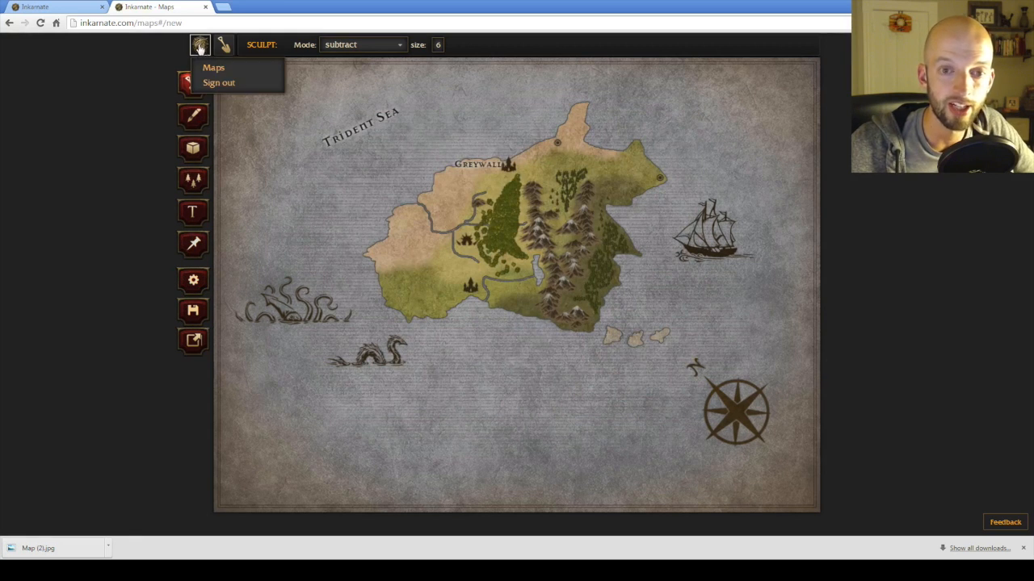
{"action": "left_click", "coordinate": [226, 73]}
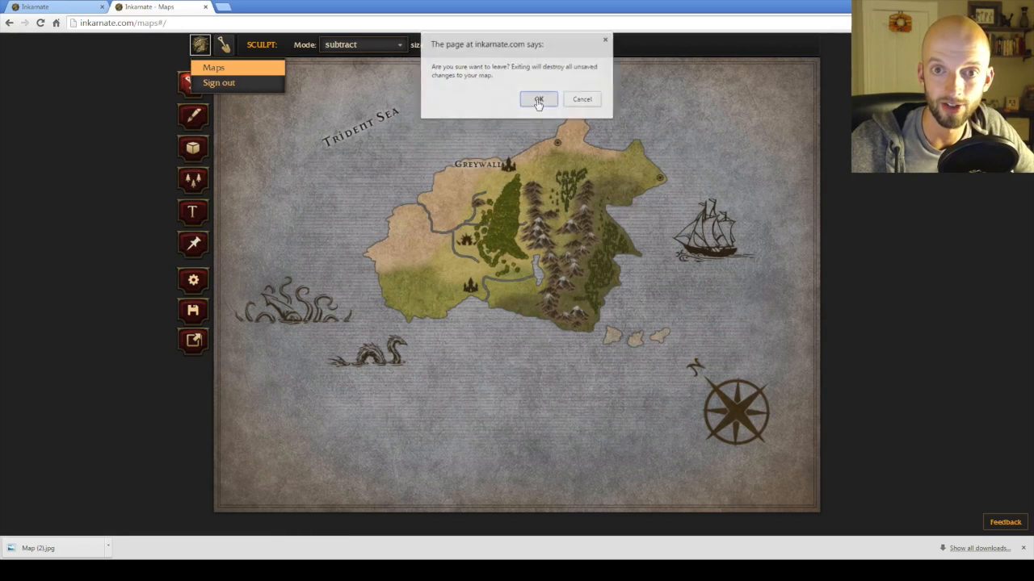
{"action": "left_click", "coordinate": [538, 99]}
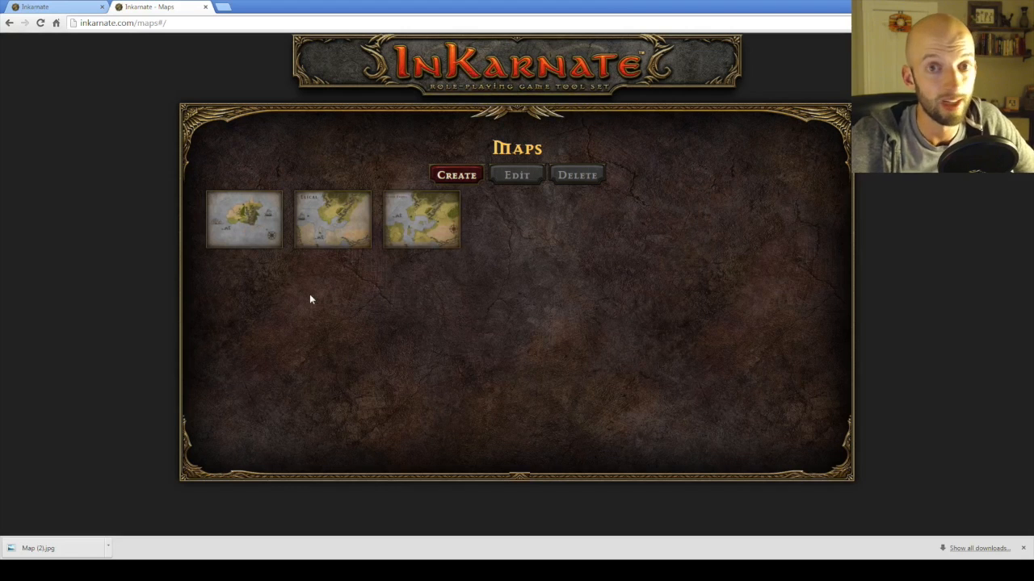